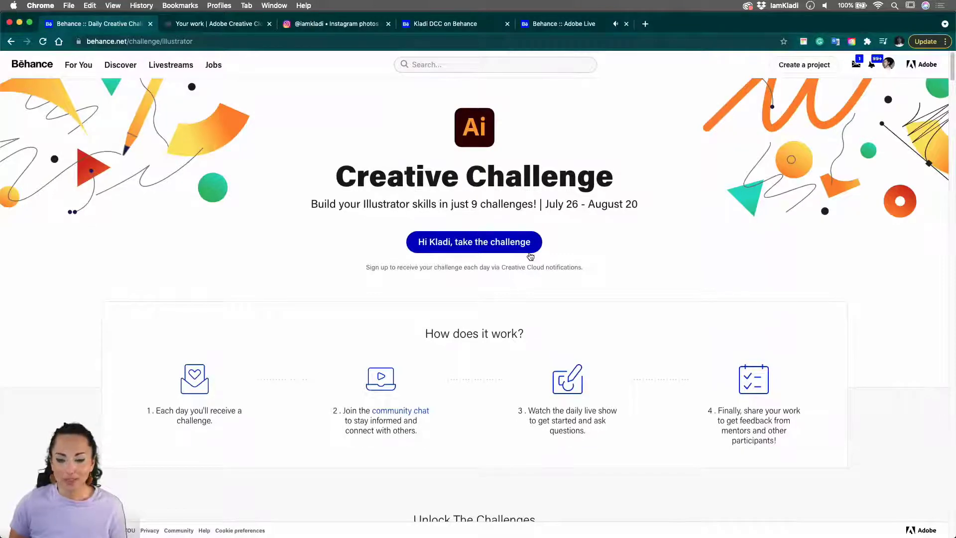
Find the Photo Postcard challenge on the Illustrator Creative Challenge page, get its starter assets and preview the Photo Postcard file
{"action": "scroll", "coordinate": [530, 256], "scroll_direction": "down", "scroll_amount": 3}
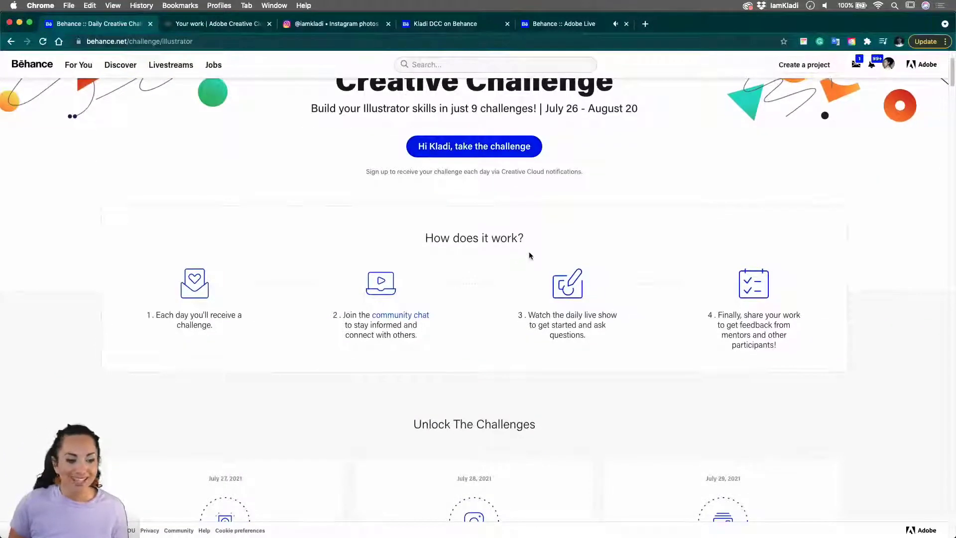
{"action": "scroll", "coordinate": [530, 256], "scroll_direction": "down", "scroll_amount": 2}
{"action": "scroll", "coordinate": [530, 256], "scroll_direction": "down", "scroll_amount": 4}
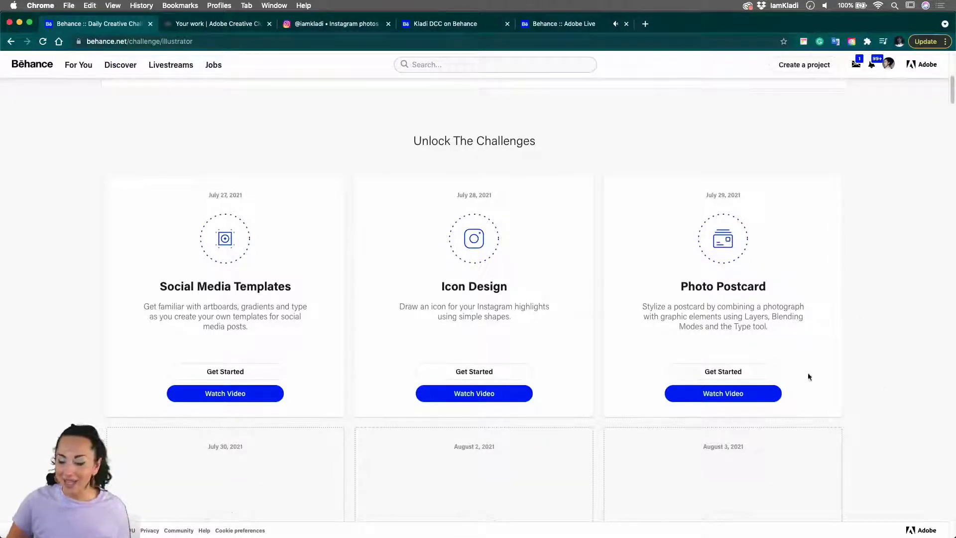
{"action": "left_click", "coordinate": [766, 378]}
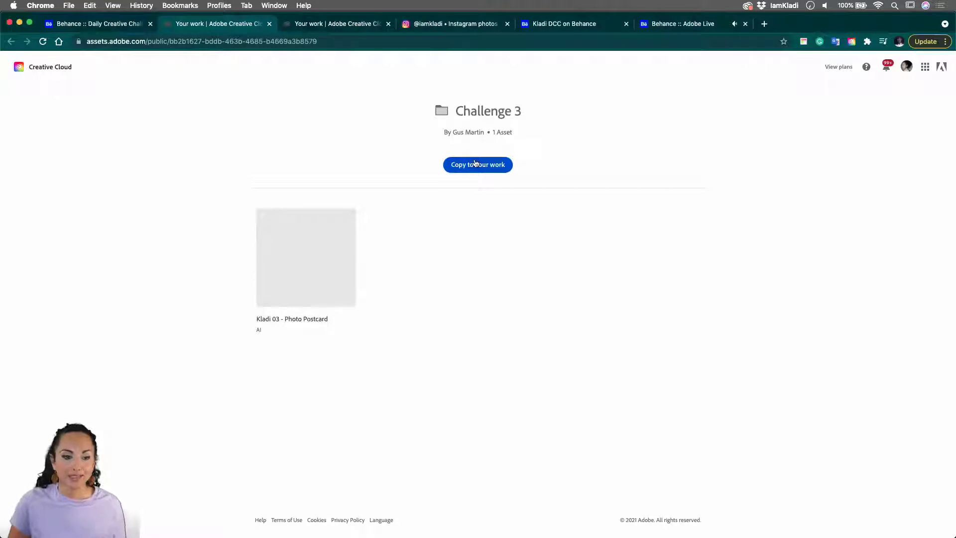
{"action": "left_click", "coordinate": [303, 285]}
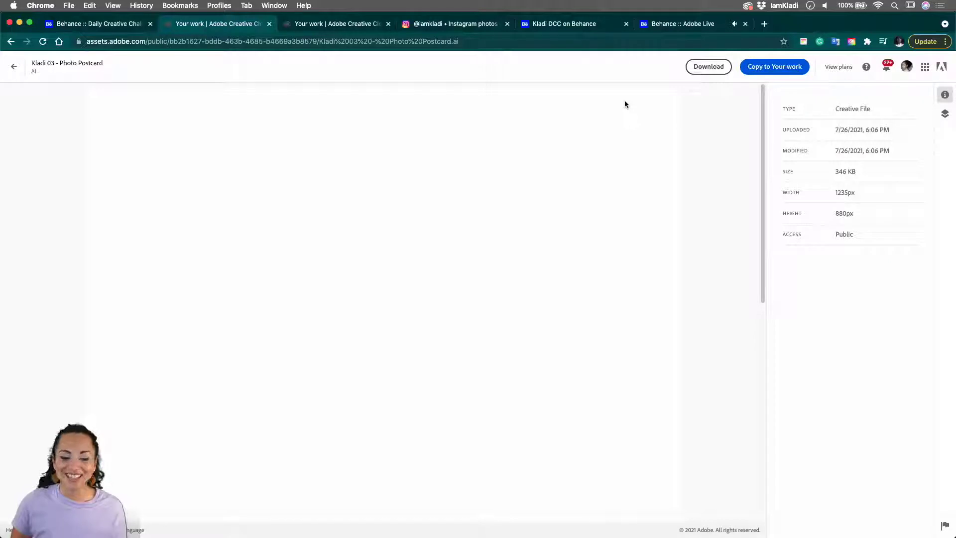
Return to the Creative Challenge page and look over the challenge cards and the How does it work section
{"action": "left_click", "coordinate": [96, 29]}
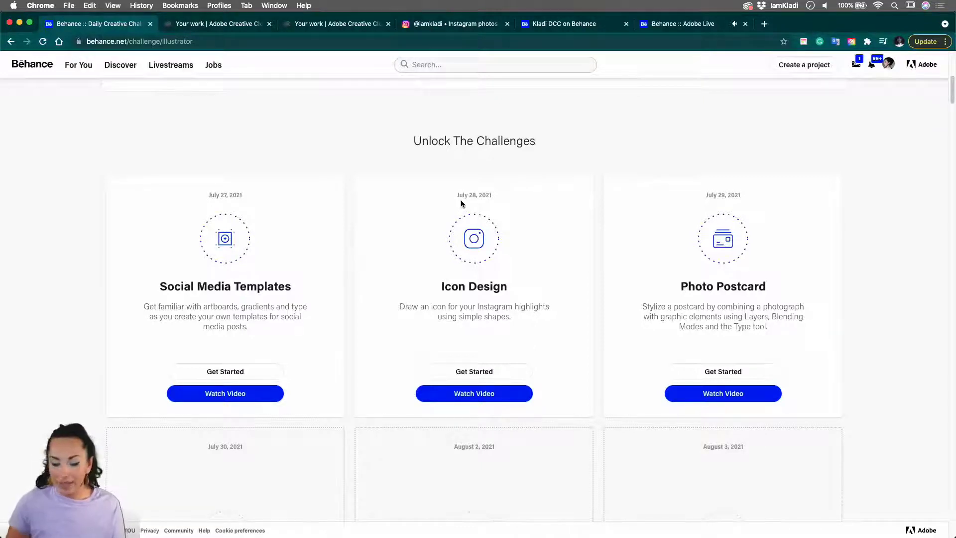
{"action": "scroll", "coordinate": [428, 273], "scroll_direction": "down", "scroll_amount": 7}
{"action": "scroll", "coordinate": [427, 275], "scroll_direction": "up", "scroll_amount": 5}
{"action": "scroll", "coordinate": [423, 282], "scroll_direction": "up", "scroll_amount": 7}
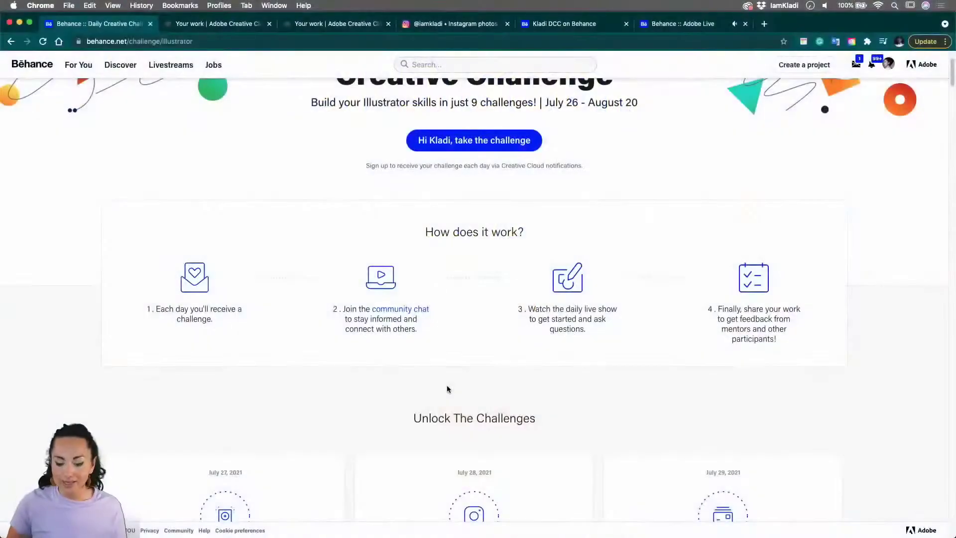
Switch to Discord and look through the icon designs and plant shop artwork shared in the Adobe Illustrator challenge channel
{"action": "mouse_move", "coordinate": [672, 531]}
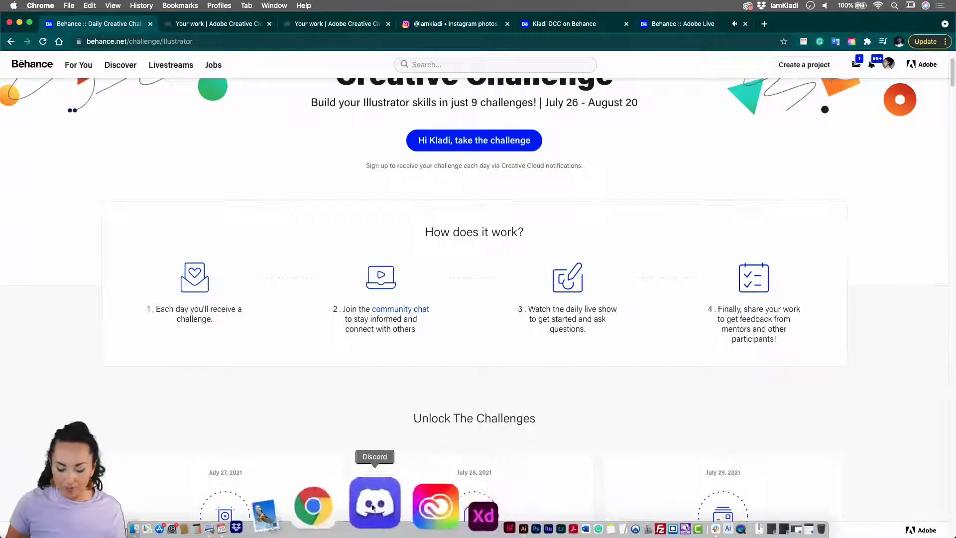
{"action": "left_click", "coordinate": [374, 506]}
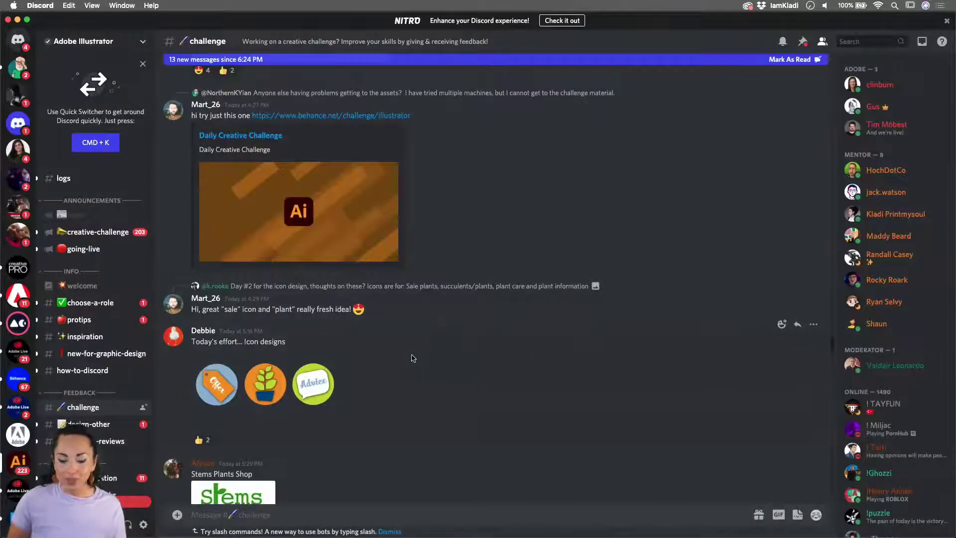
{"action": "scroll", "coordinate": [320, 404], "scroll_direction": "down", "scroll_amount": 1}
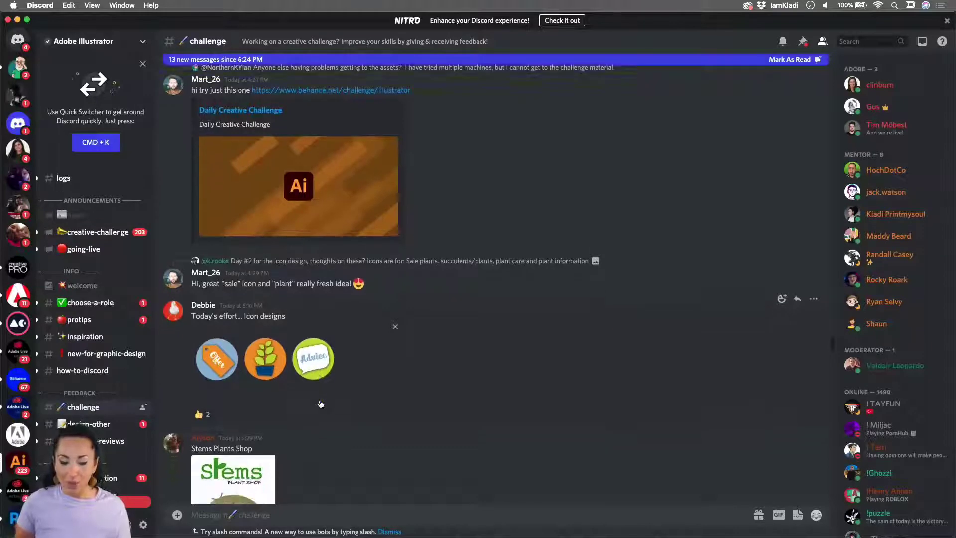
{"action": "scroll", "coordinate": [320, 404], "scroll_direction": "down", "scroll_amount": 10}
{"action": "scroll", "coordinate": [320, 403], "scroll_direction": "down", "scroll_amount": 12}
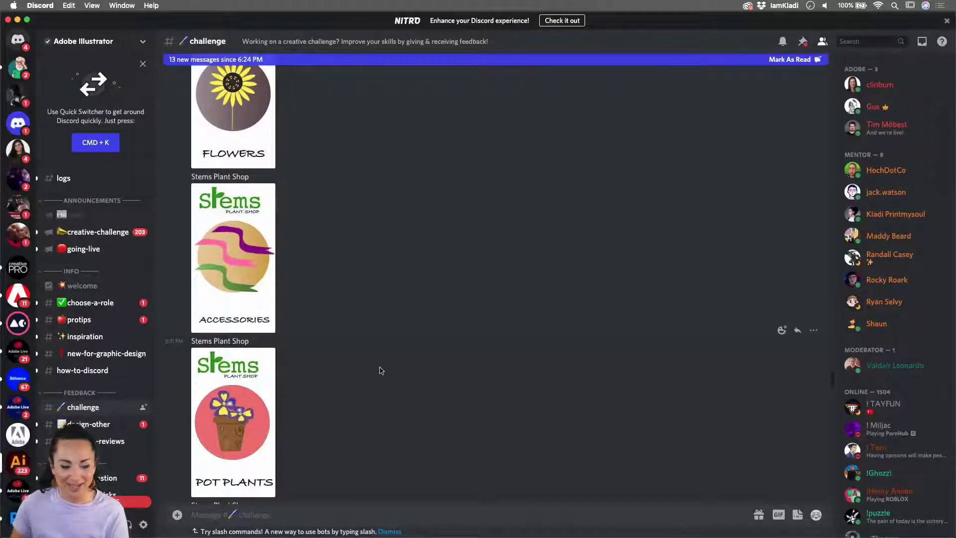
{"action": "scroll", "coordinate": [379, 370], "scroll_direction": "down", "scroll_amount": 10}
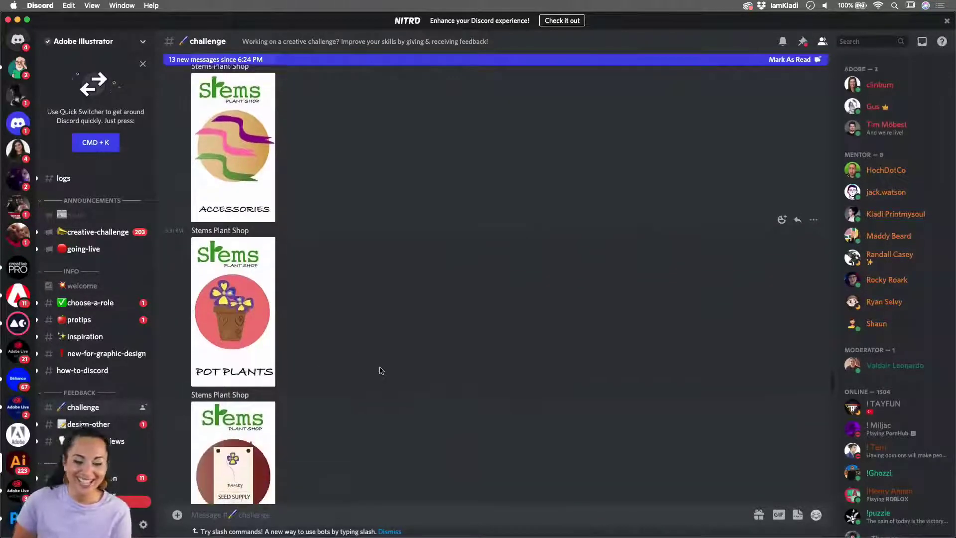
{"action": "scroll", "coordinate": [379, 371], "scroll_direction": "up", "scroll_amount": 15}
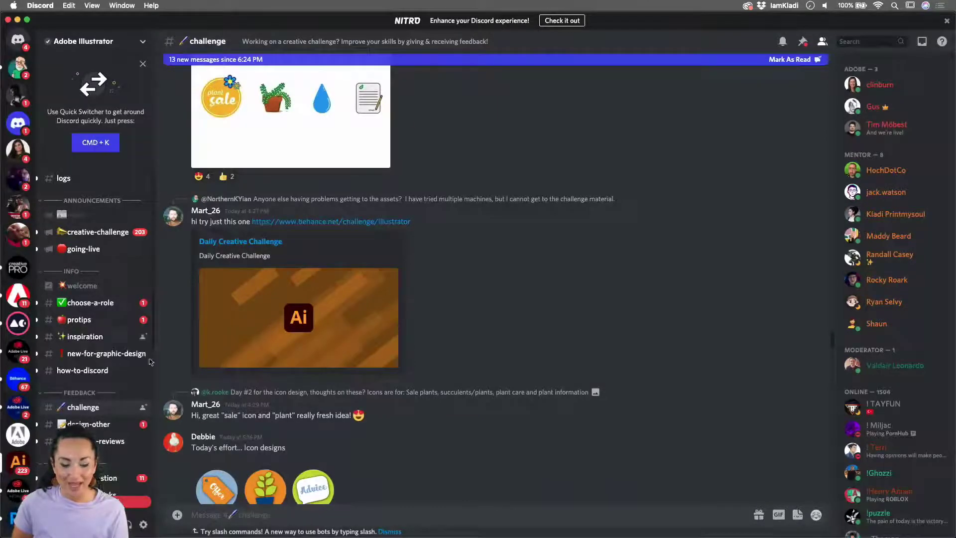
Look through the feedback channels and reopen the challenge channel to view its newest posts
{"action": "scroll", "coordinate": [83, 416], "scroll_direction": "down", "scroll_amount": 2}
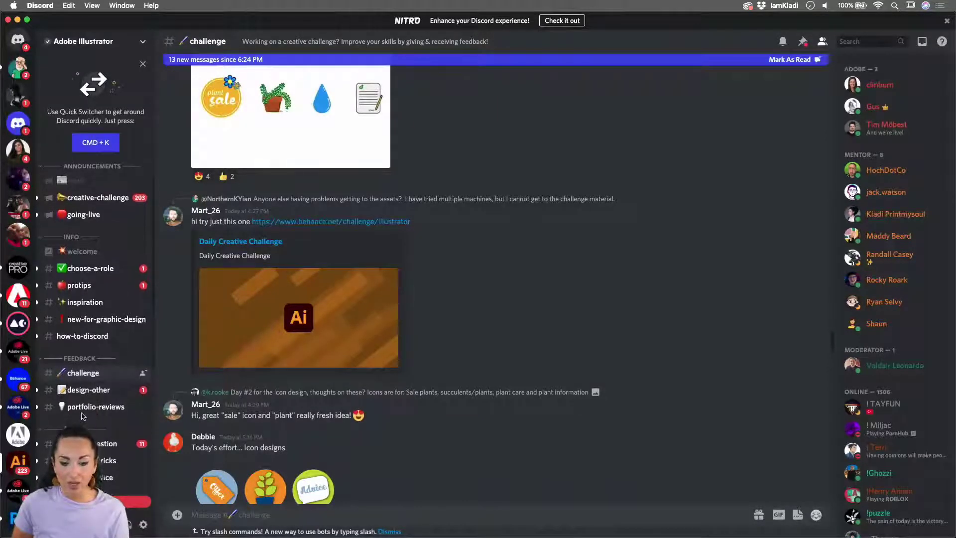
{"action": "left_click", "coordinate": [99, 387]}
{"action": "left_click", "coordinate": [100, 374]}
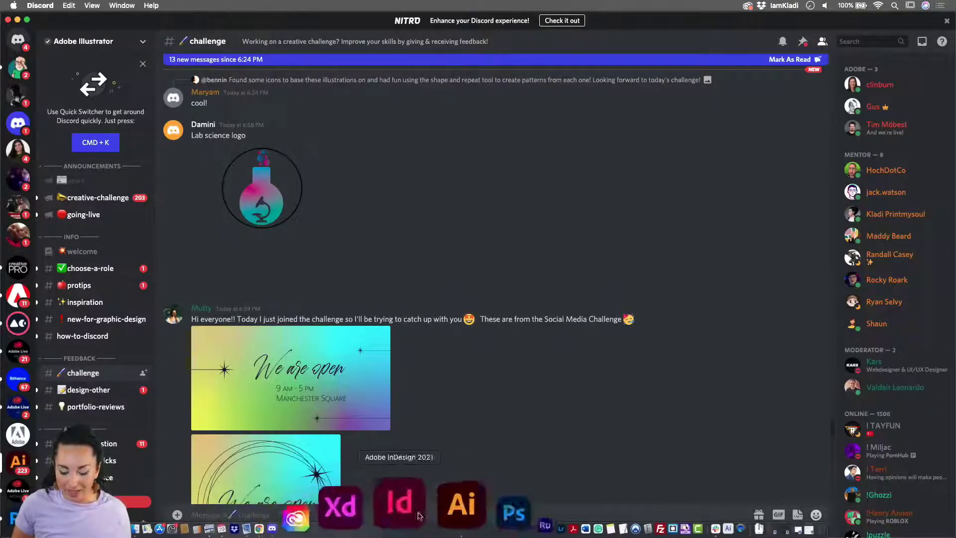
Switch to Illustrator and inspect the small vertical text below the divider line on the postcard template's back
{"action": "left_click", "coordinate": [413, 515]}
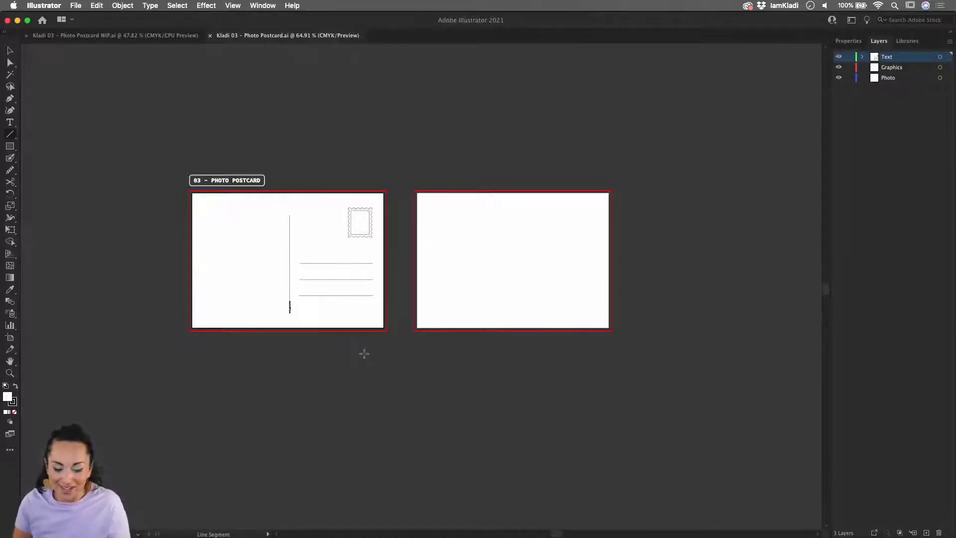
{"action": "scroll", "coordinate": [289, 314], "scroll_direction": "up", "scroll_amount": 10}
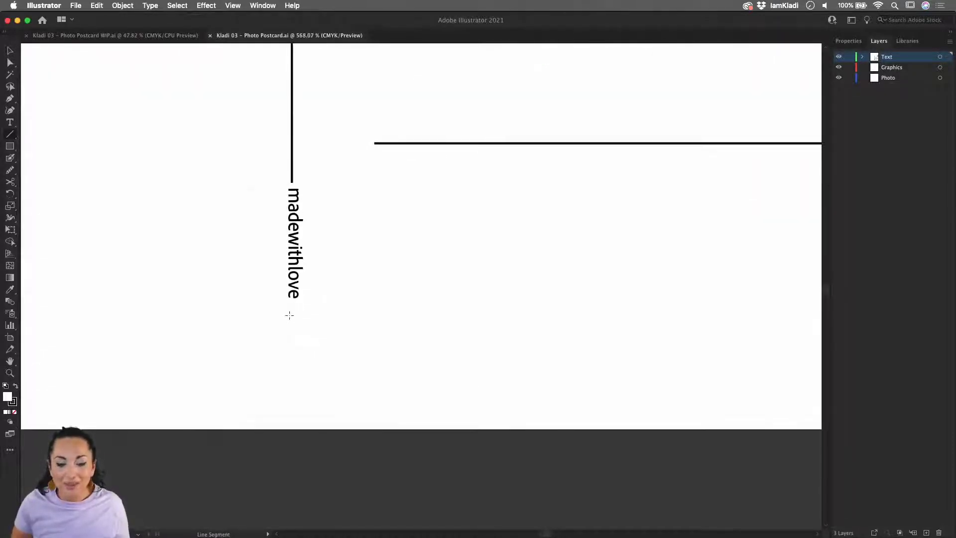
{"action": "left_click", "coordinate": [290, 315]}
{"action": "left_click", "coordinate": [284, 283]}
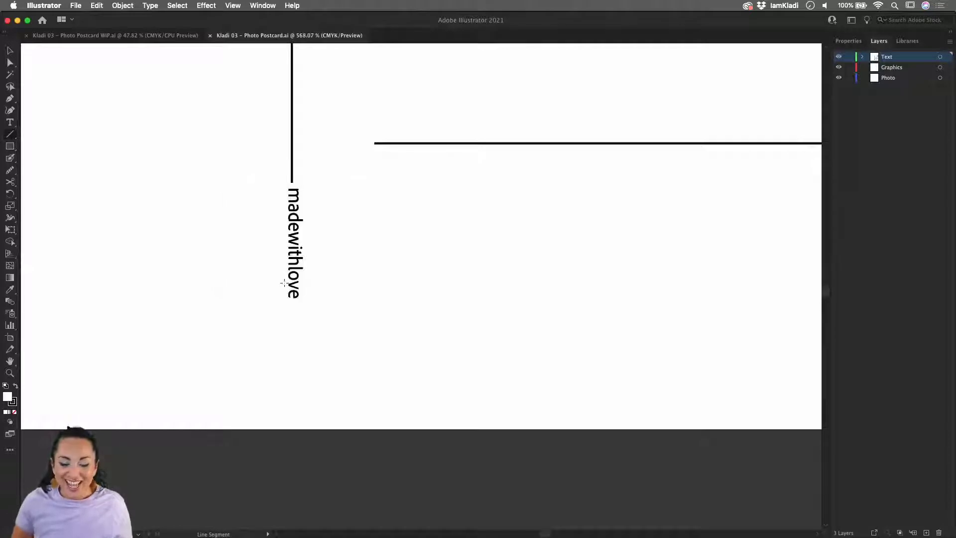
{"action": "scroll", "coordinate": [284, 283], "scroll_direction": "down", "scroll_amount": 5}
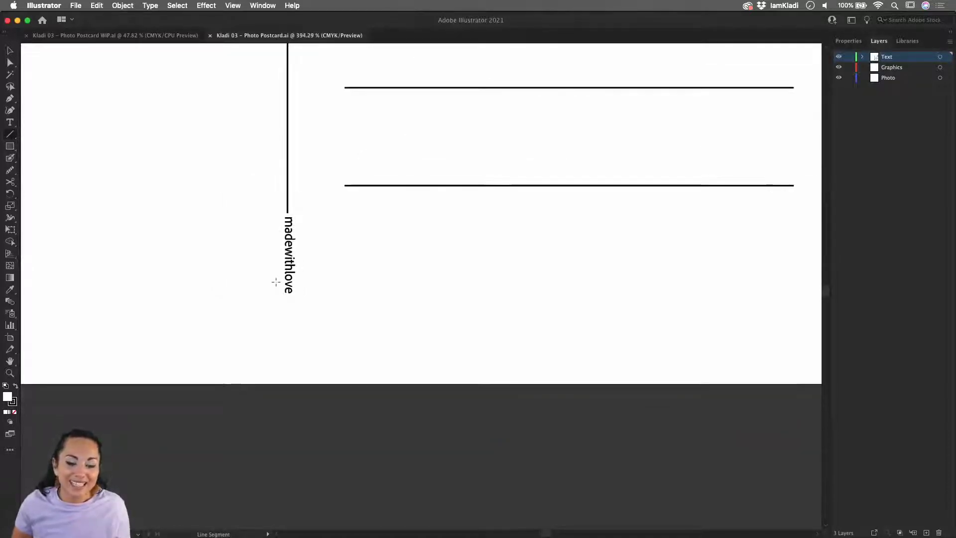
{"action": "scroll", "coordinate": [276, 282], "scroll_direction": "down", "scroll_amount": 3}
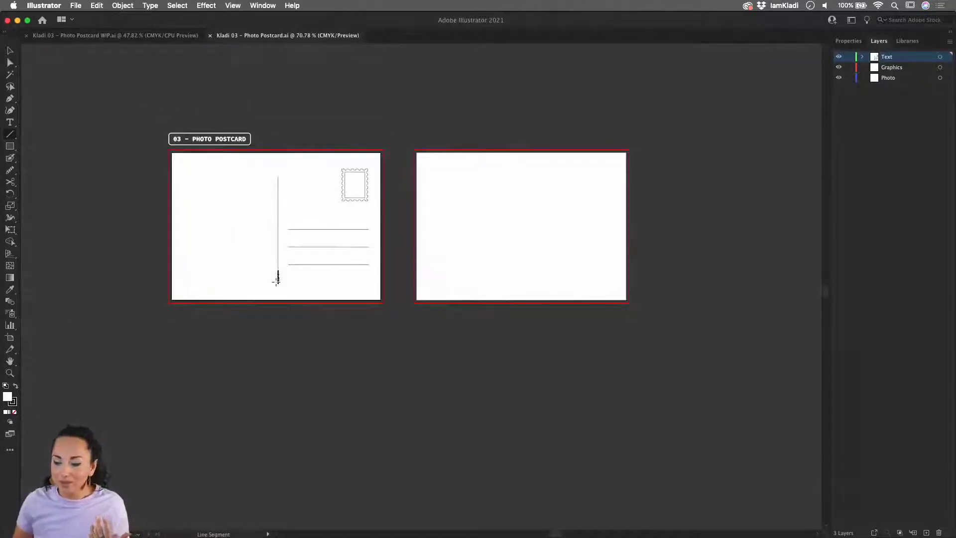
Activate the Selection tool, reset the Essentials workspace and check the list of available panels
{"action": "key", "text": "v"}
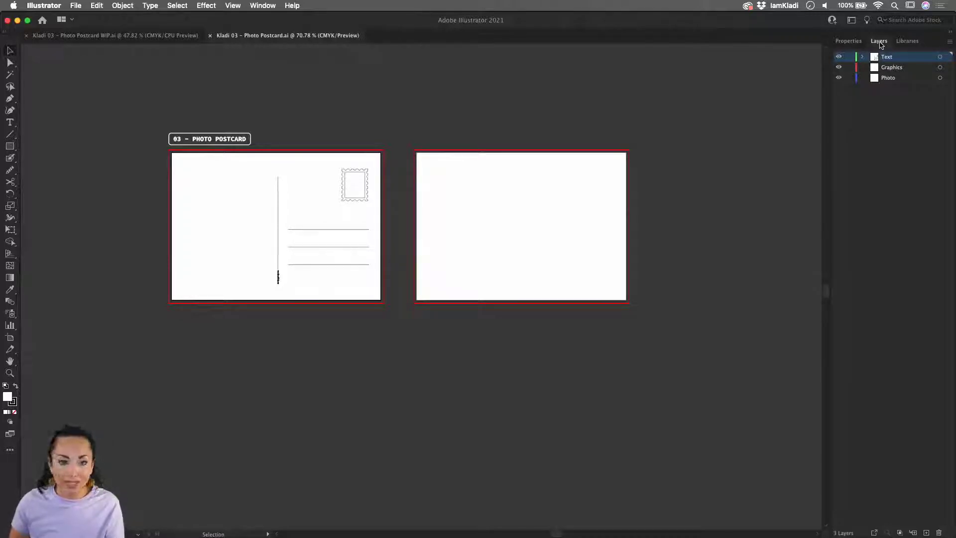
{"action": "left_click", "coordinate": [852, 21]}
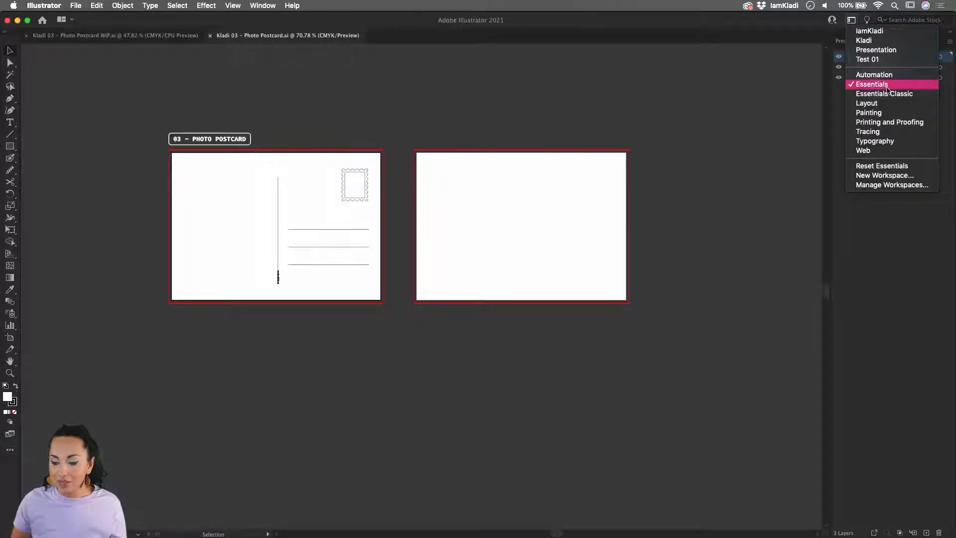
{"action": "left_click", "coordinate": [882, 167]}
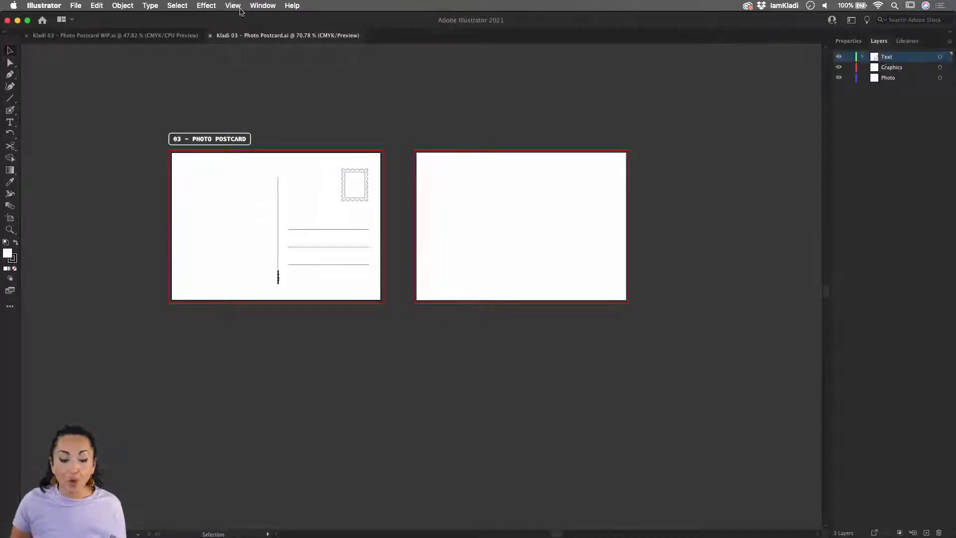
{"action": "left_click", "coordinate": [269, 9]}
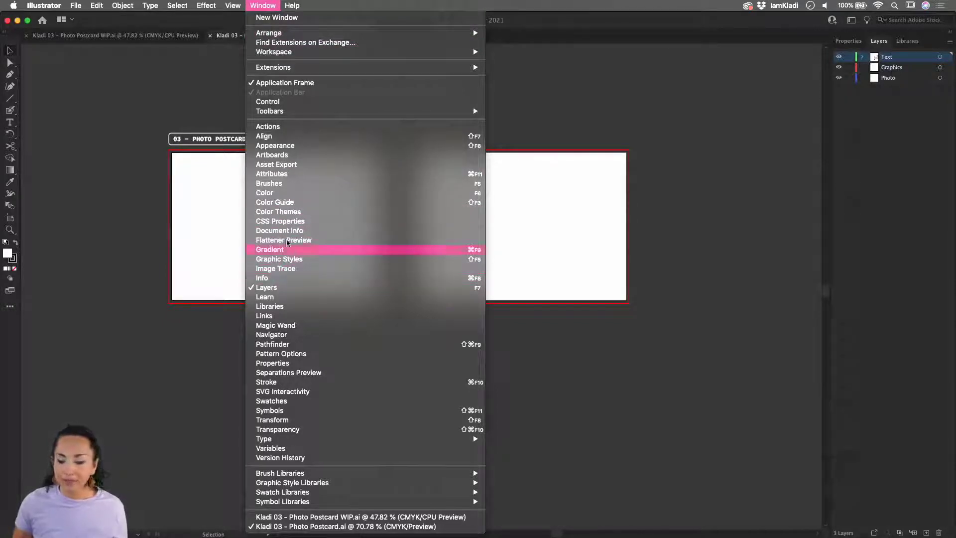
{"action": "left_click", "coordinate": [569, 137]}
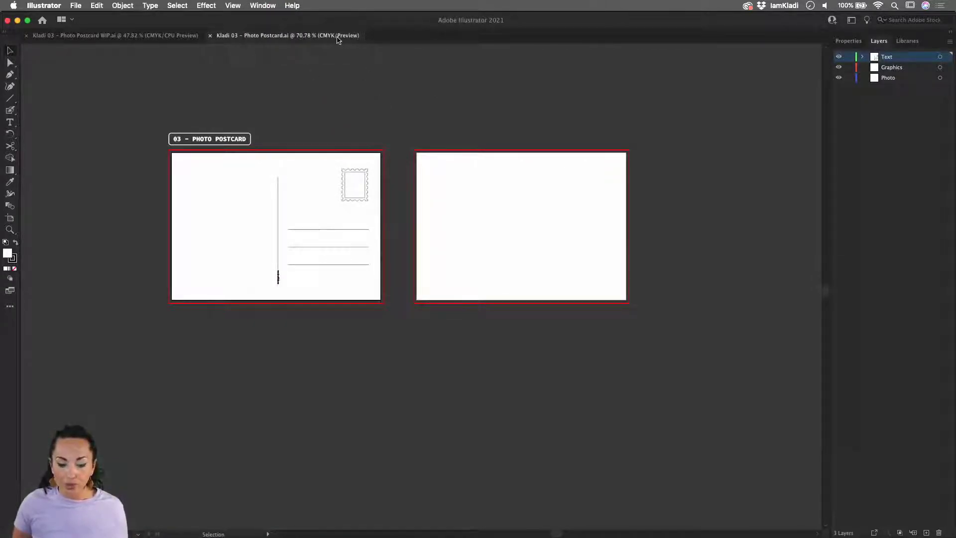
Open the Photo Postcard WIP document and examine the Bertuccine, Heaton Park 2021 and Abbey Village example postcards
{"action": "left_click", "coordinate": [75, 36]}
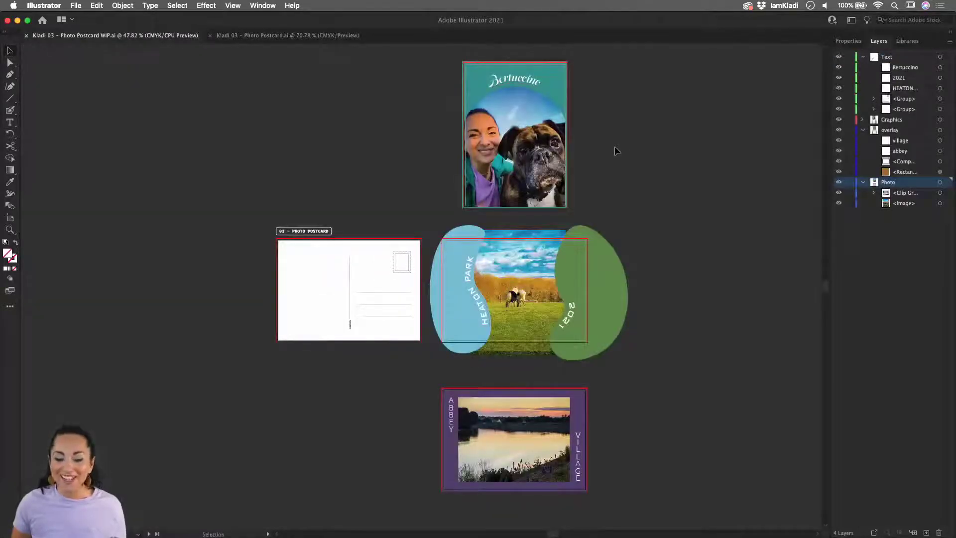
{"action": "scroll", "coordinate": [617, 151], "scroll_direction": "up", "scroll_amount": 2}
{"action": "scroll", "coordinate": [617, 151], "scroll_direction": "up", "scroll_amount": 5}
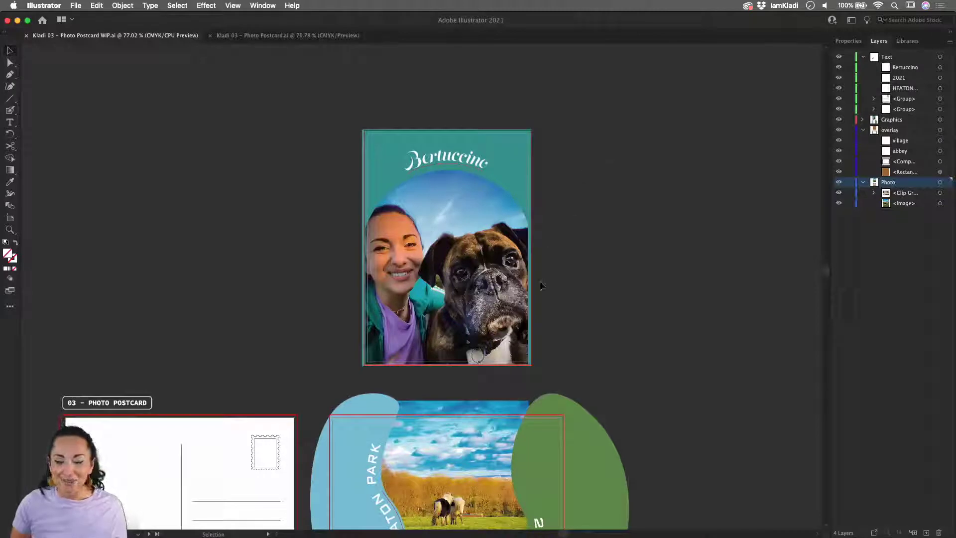
{"action": "scroll", "coordinate": [555, 279], "scroll_direction": "down", "scroll_amount": 5}
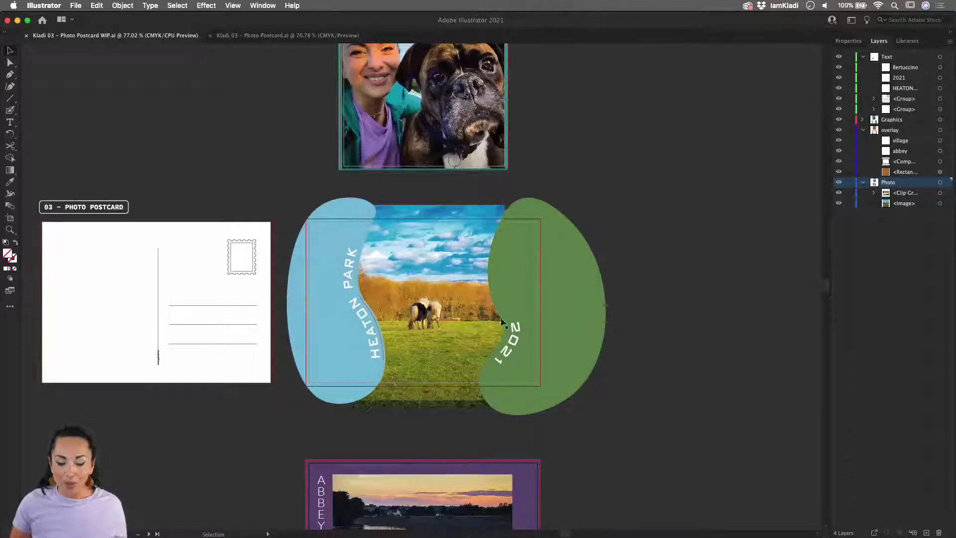
{"action": "scroll", "coordinate": [437, 323], "scroll_direction": "up", "scroll_amount": 2}
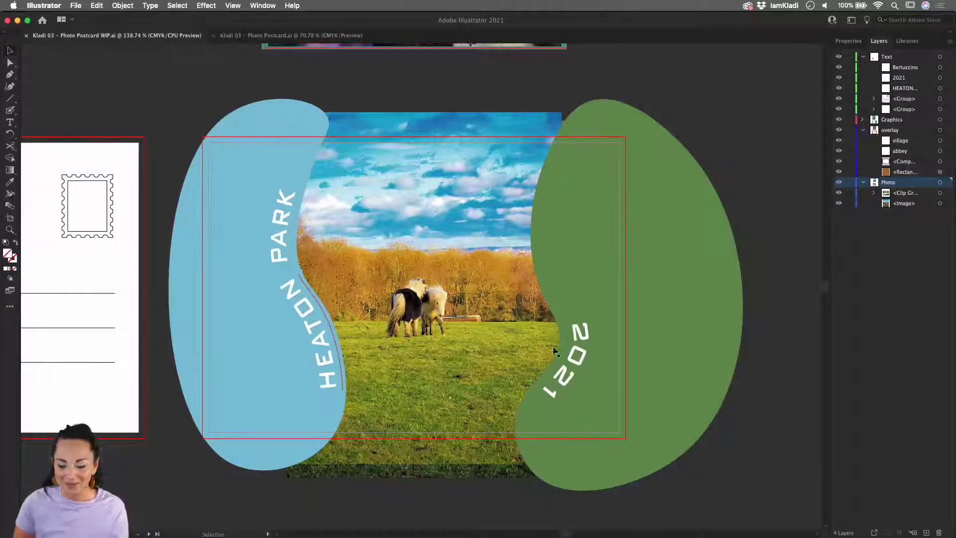
{"action": "scroll", "coordinate": [553, 350], "scroll_direction": "down", "scroll_amount": 10}
{"action": "scroll", "coordinate": [553, 350], "scroll_direction": "down", "scroll_amount": 2}
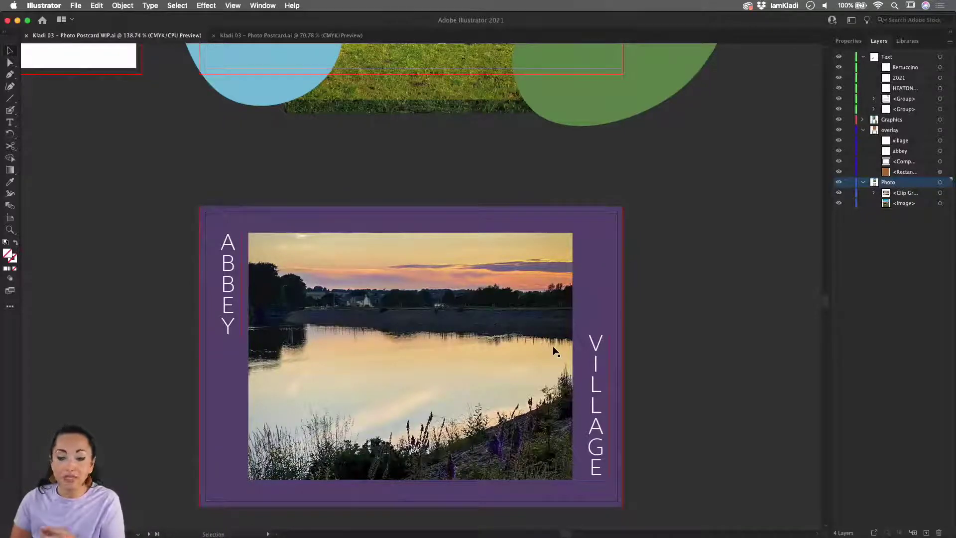
{"action": "scroll", "coordinate": [556, 351], "scroll_direction": "up", "scroll_amount": 10}
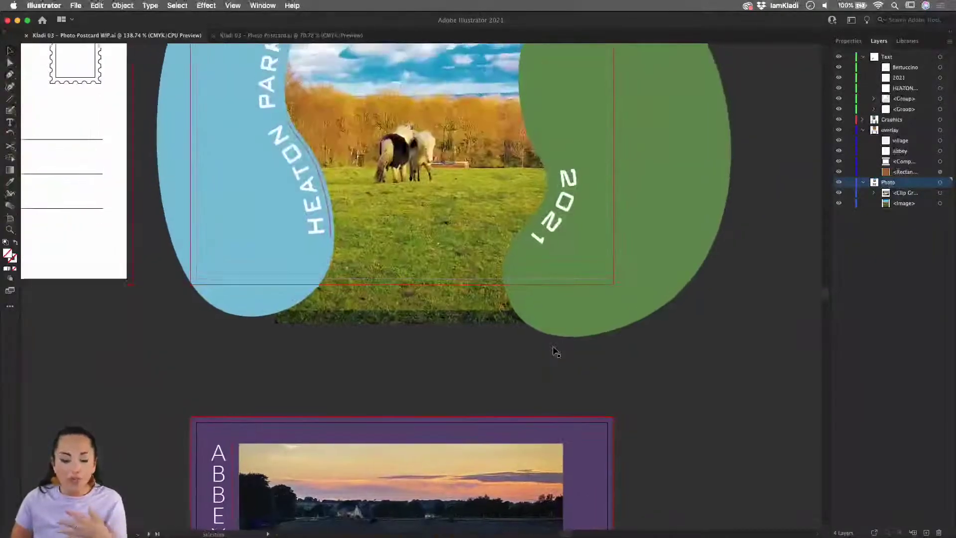
{"action": "scroll", "coordinate": [554, 347], "scroll_direction": "down", "scroll_amount": 3}
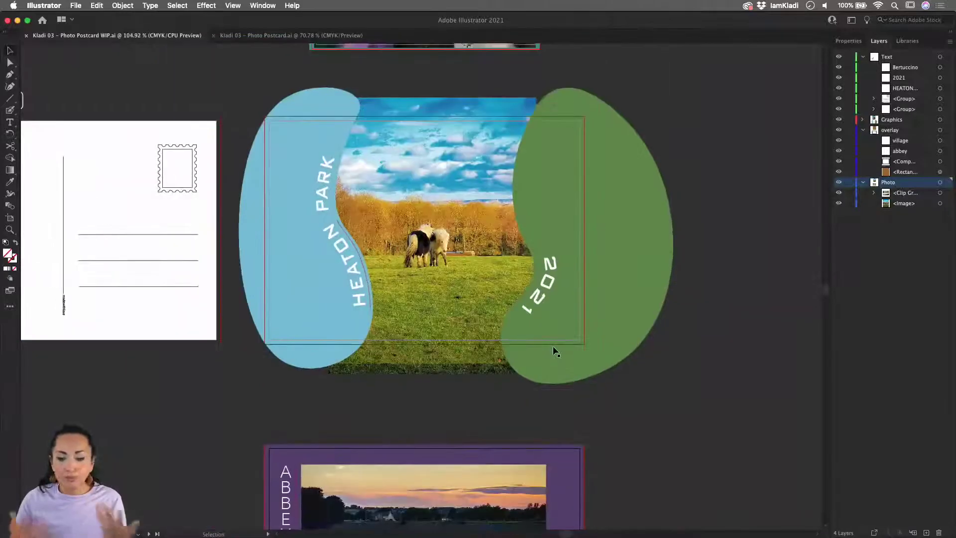
{"action": "scroll", "coordinate": [556, 351], "scroll_direction": "down", "scroll_amount": 2}
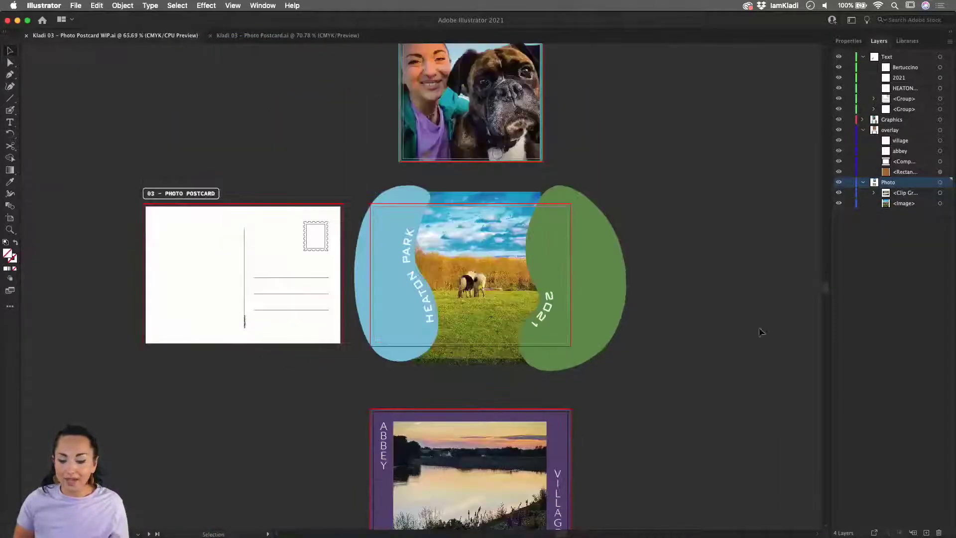
{"action": "scroll", "coordinate": [740, 336], "scroll_direction": "up", "scroll_amount": 2}
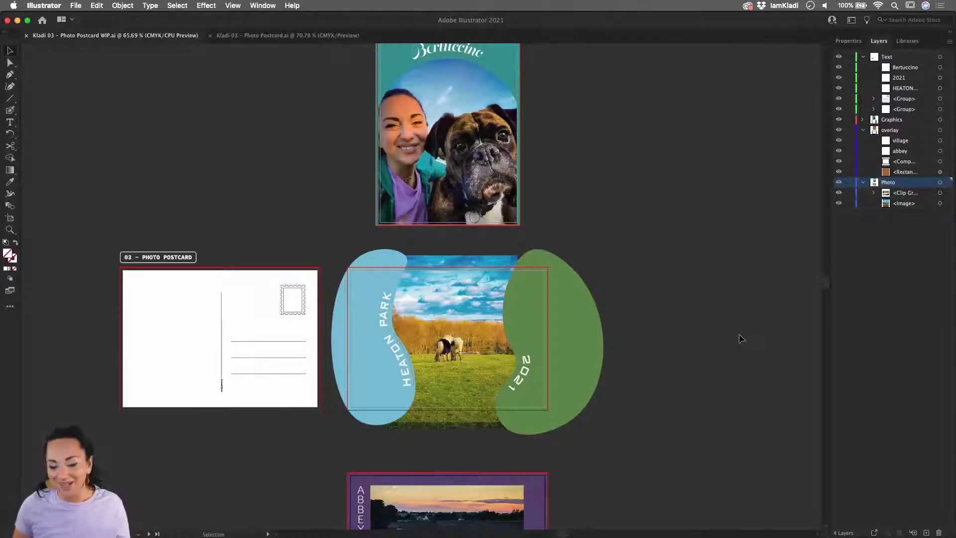
Relink the Heaton Park field photo in the middle postcard to LEUCA.jpg from the photos folder
{"action": "left_click", "coordinate": [476, 260]}
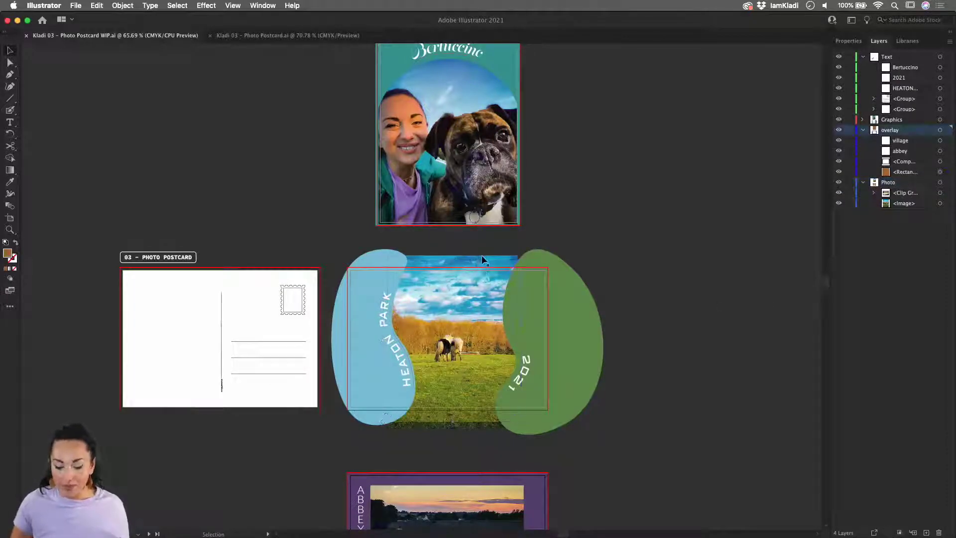
{"action": "left_click", "coordinate": [482, 255]}
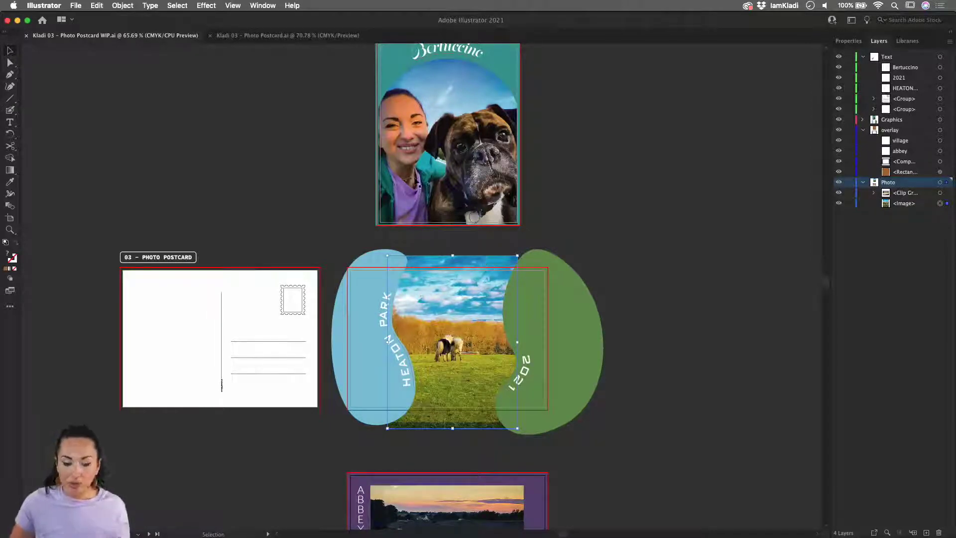
{"action": "left_click", "coordinate": [263, 5]}
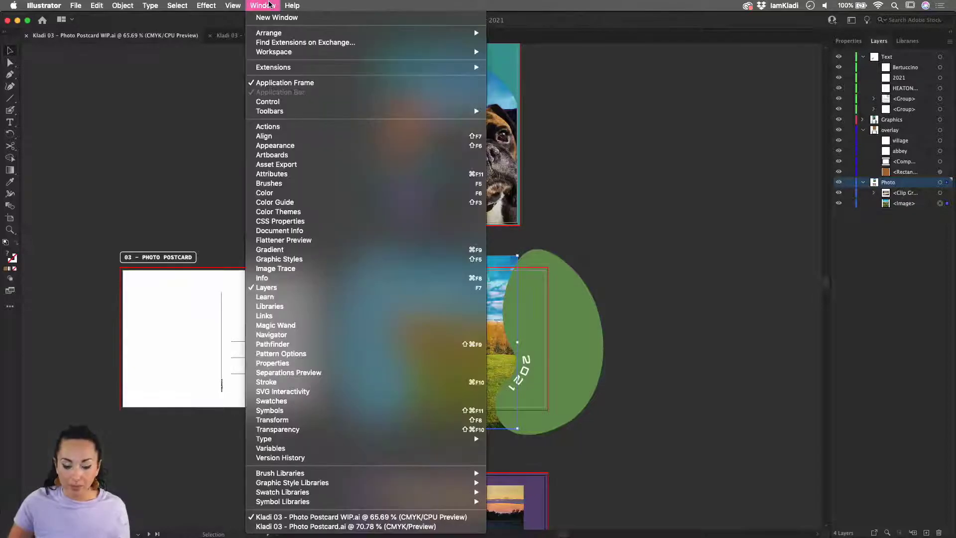
{"action": "left_click", "coordinate": [299, 316]}
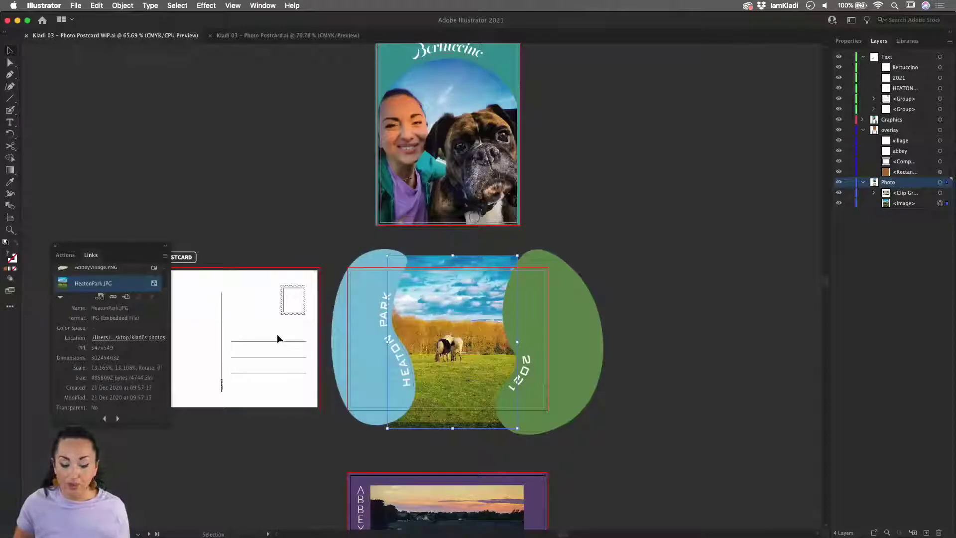
{"action": "left_click", "coordinate": [113, 297]}
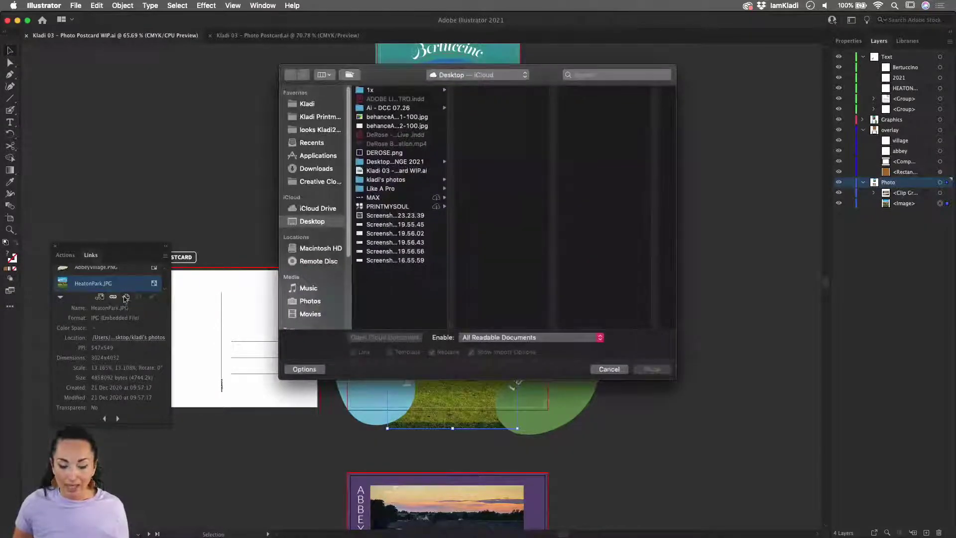
{"action": "left_click", "coordinate": [386, 180]}
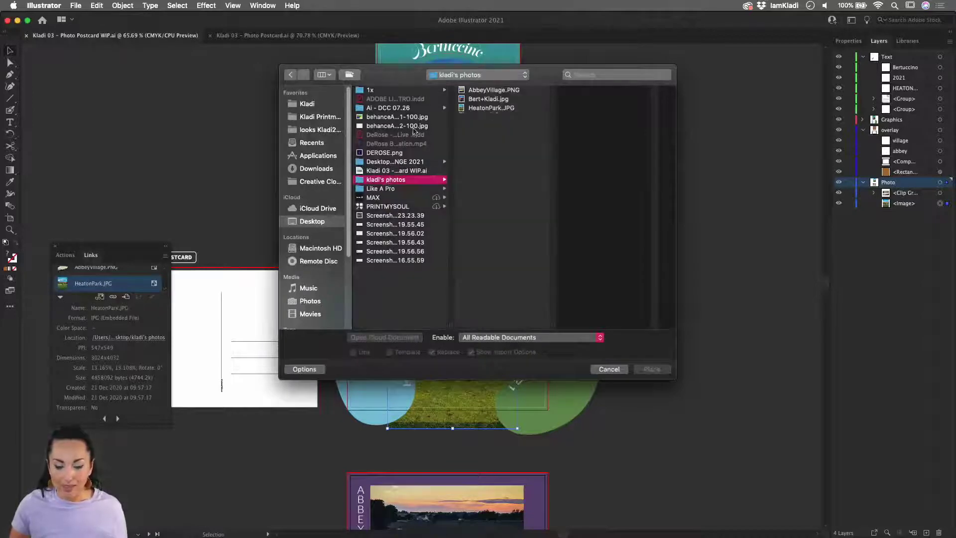
{"action": "left_click", "coordinate": [471, 118]}
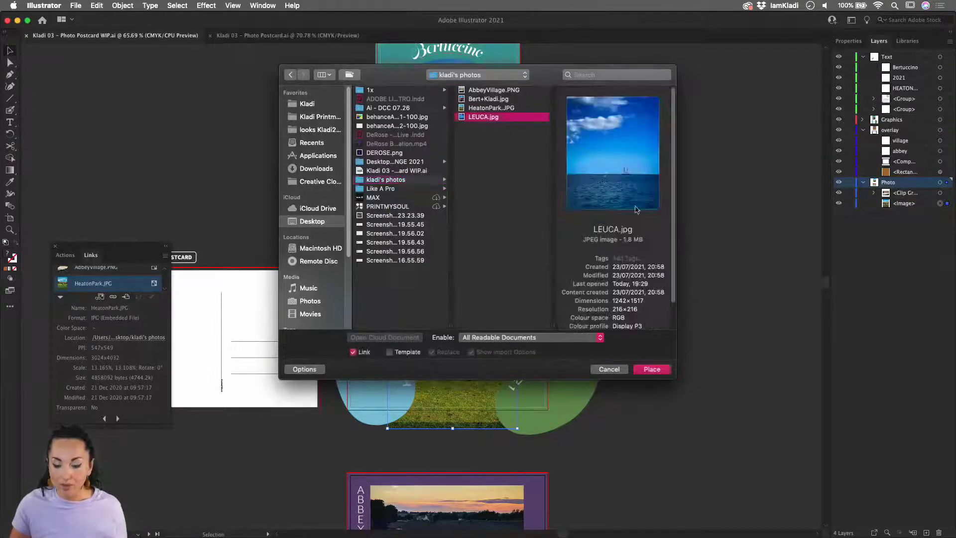
{"action": "left_click", "coordinate": [647, 369]}
Replace the curved HEATON PARK text on the blue shape with "SANTA MARIA DI LEUCA"
{"action": "scroll", "coordinate": [555, 382], "scroll_direction": "up", "scroll_amount": 3}
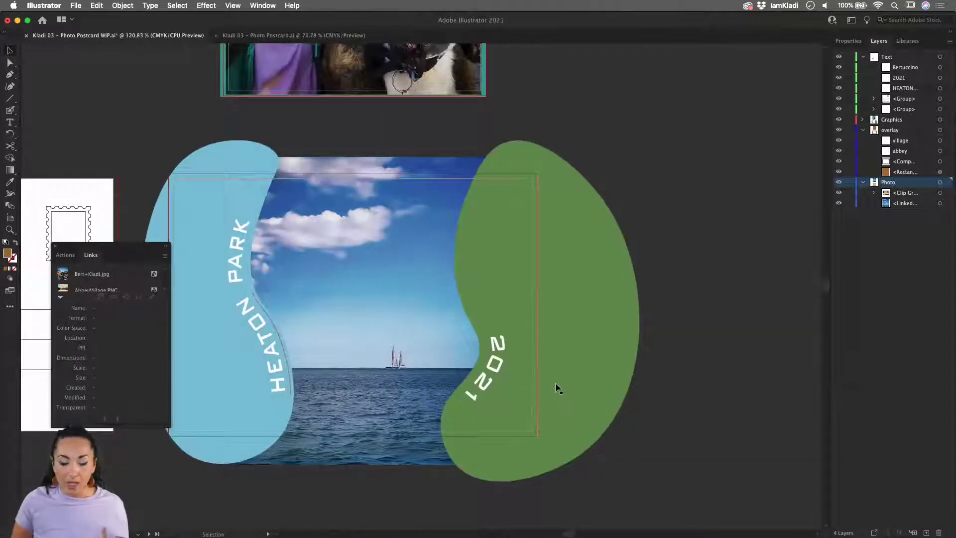
{"action": "triple_click", "coordinate": [271, 366]}
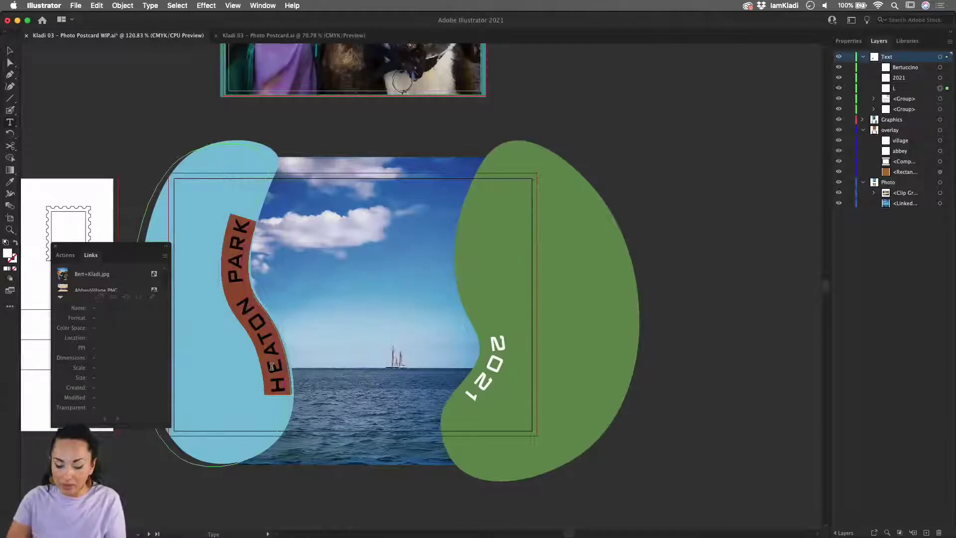
{"action": "type", "text": "LEU"}
{"action": "key", "text": "BackSpace"}
{"action": "key", "text": "BackSpace"}
{"action": "key", "text": "BackSpace"}
{"action": "type", "text": "SANT"}
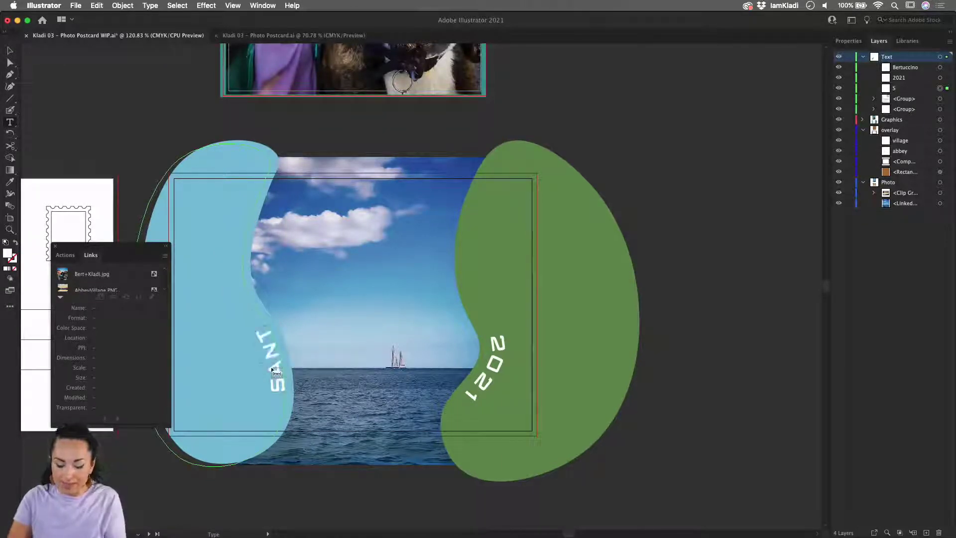
{"action": "type", "text": "A MARIA"}
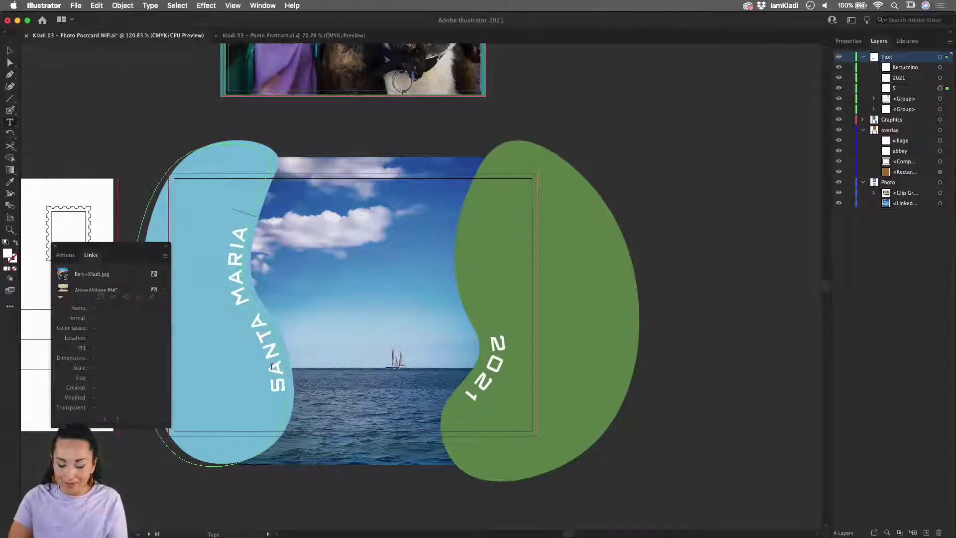
{"action": "type", "text": " DI LEUCA"}
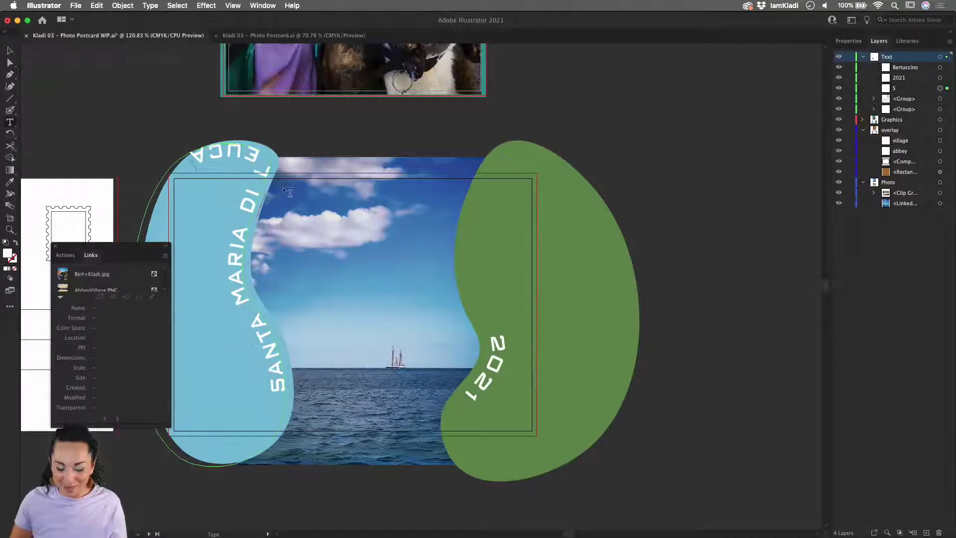
{"action": "key", "text": "Escape"}
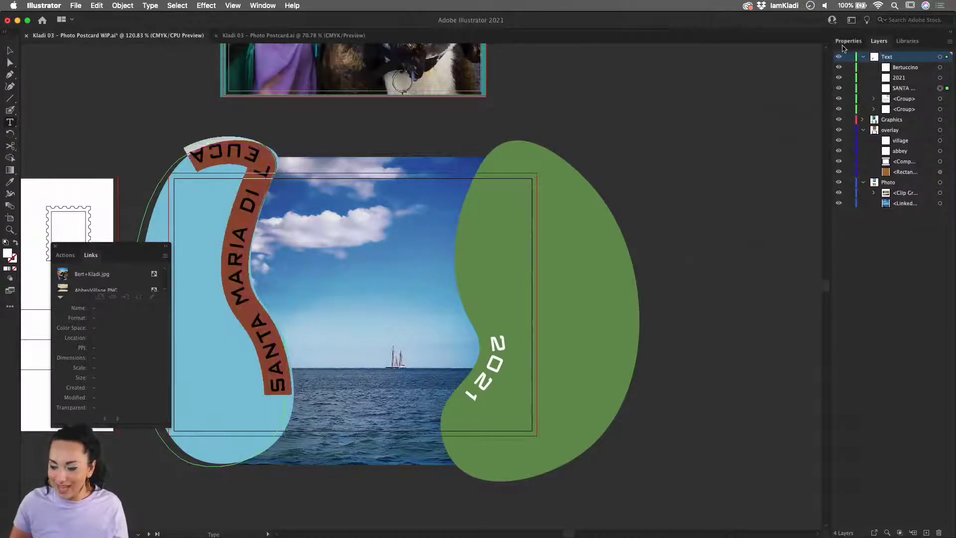
Reduce the curved place name's font size to 30 px and deselect the text
{"action": "left_click", "coordinate": [849, 41]}
{"action": "left_click", "coordinate": [852, 263]}
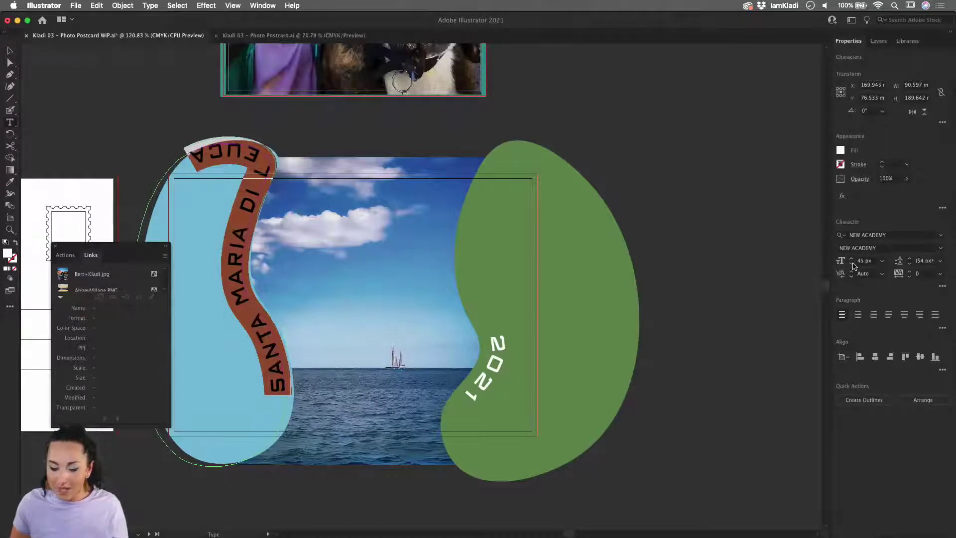
{"action": "left_click", "coordinate": [852, 264]}
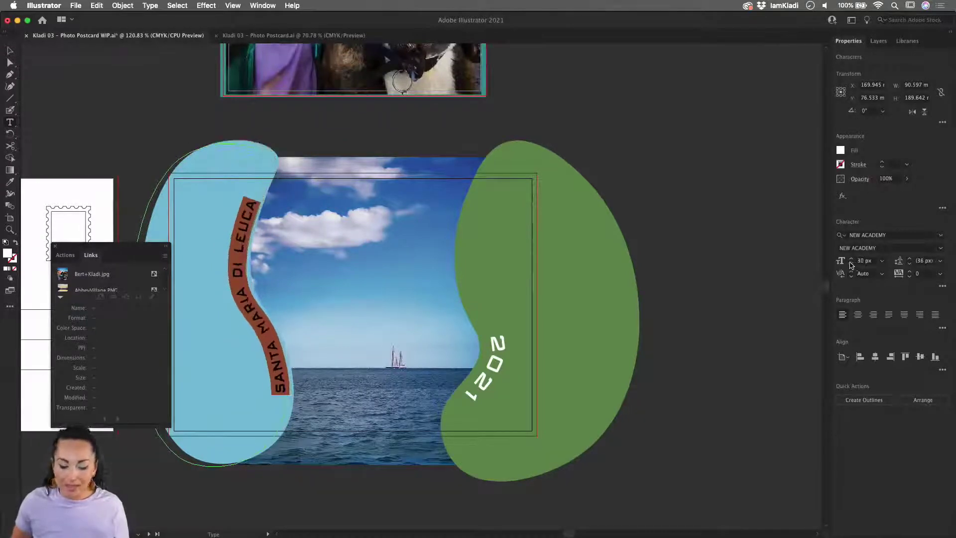
{"action": "left_click", "coordinate": [10, 51]}
{"action": "left_click", "coordinate": [630, 189]}
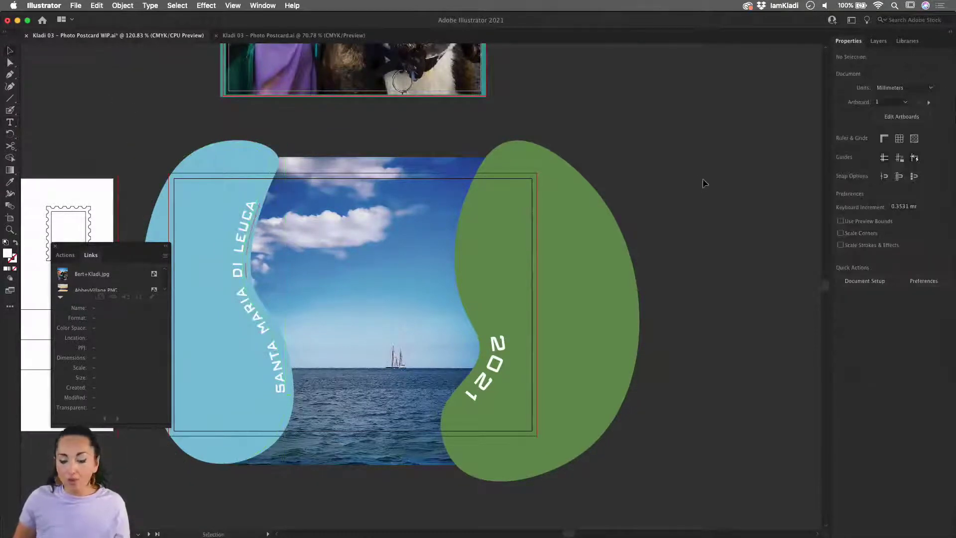
Look over the example postcards and examine the layers of the blank Photo Postcard document
{"action": "scroll", "coordinate": [699, 180], "scroll_direction": "down", "scroll_amount": 5}
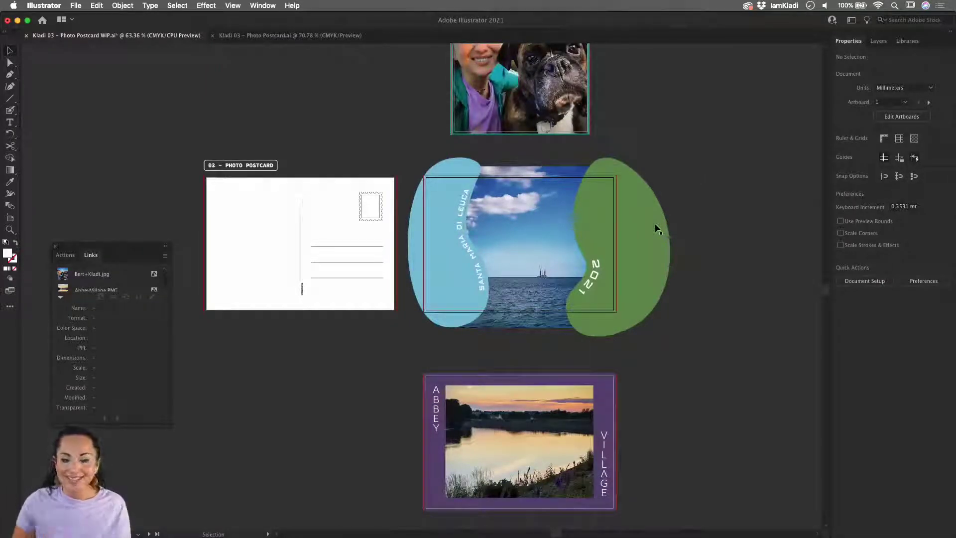
{"action": "scroll", "coordinate": [429, 106], "scroll_direction": "up", "scroll_amount": 5}
{"action": "scroll", "coordinate": [429, 106], "scroll_direction": "right", "scroll_amount": 2}
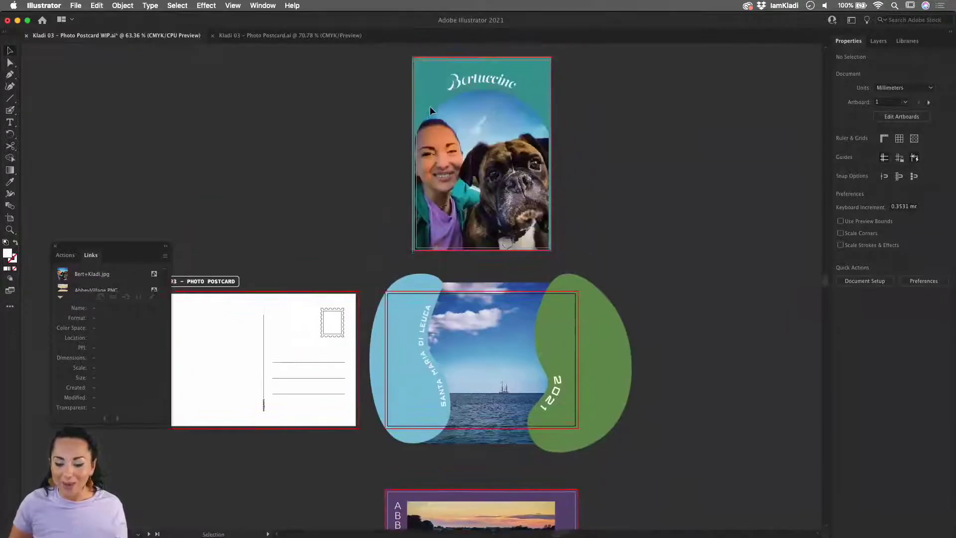
{"action": "scroll", "coordinate": [429, 107], "scroll_direction": "up", "scroll_amount": 1}
{"action": "scroll", "coordinate": [430, 108], "scroll_direction": "right", "scroll_amount": 1}
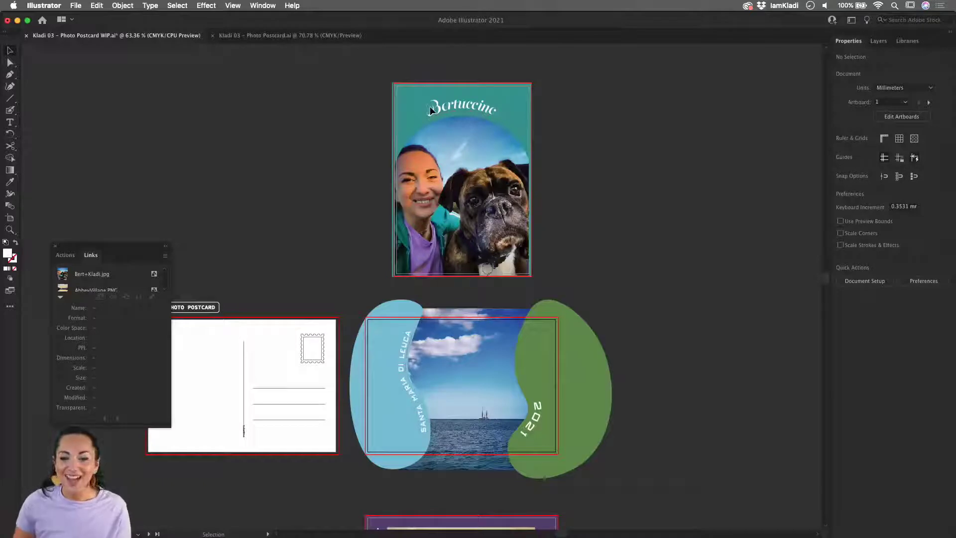
{"action": "left_click", "coordinate": [301, 36]}
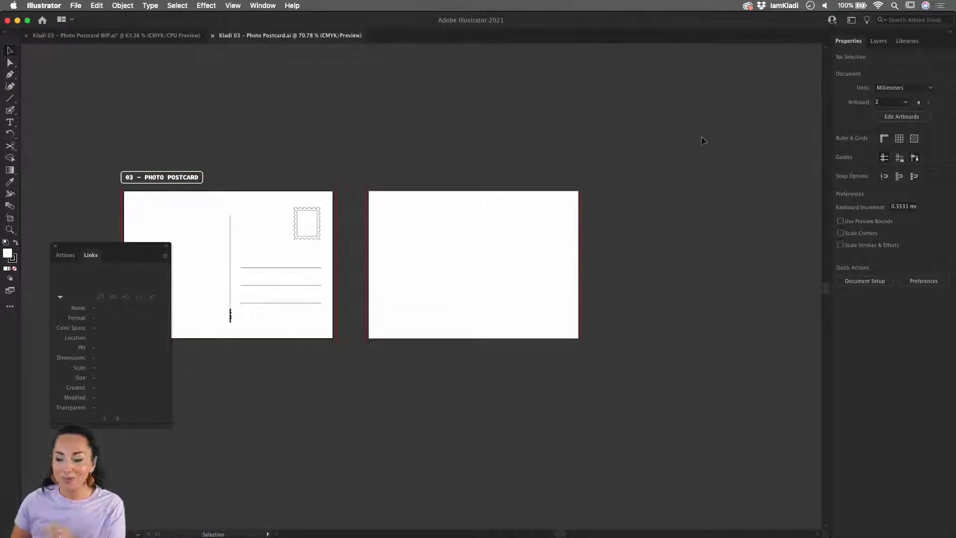
{"action": "left_click", "coordinate": [879, 42]}
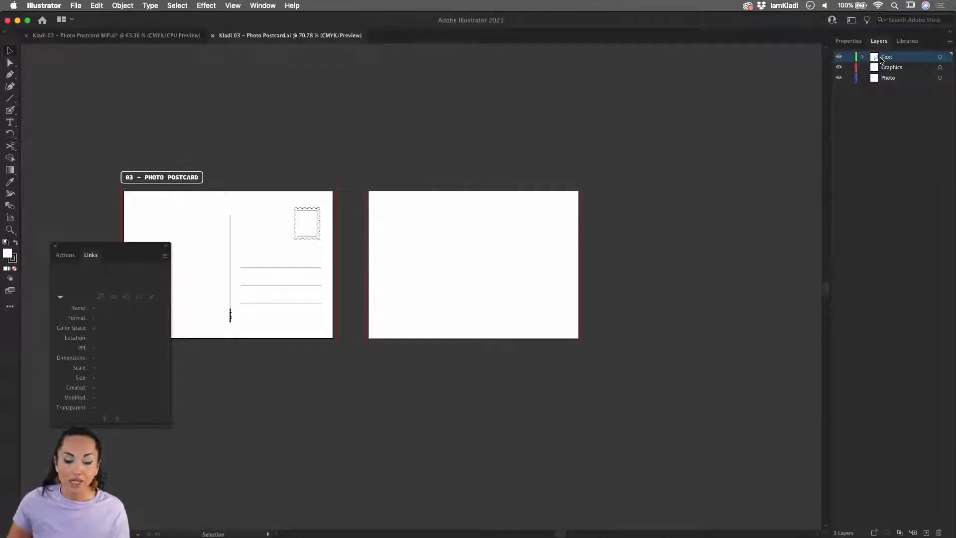
In the WIP document, collapse the Text and overlay layers, try Text beneath Photo, and return it to the top of the stack
{"action": "left_click", "coordinate": [122, 36]}
{"action": "left_click", "coordinate": [863, 57]}
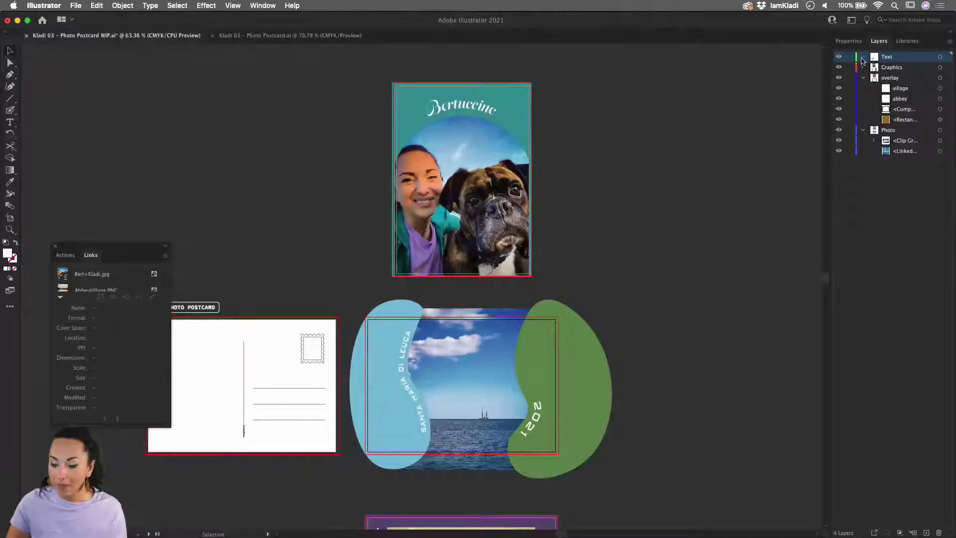
{"action": "left_click", "coordinate": [863, 78]}
{"action": "left_click_drag", "start_coordinate": [886, 57], "coordinate": [887, 117]}
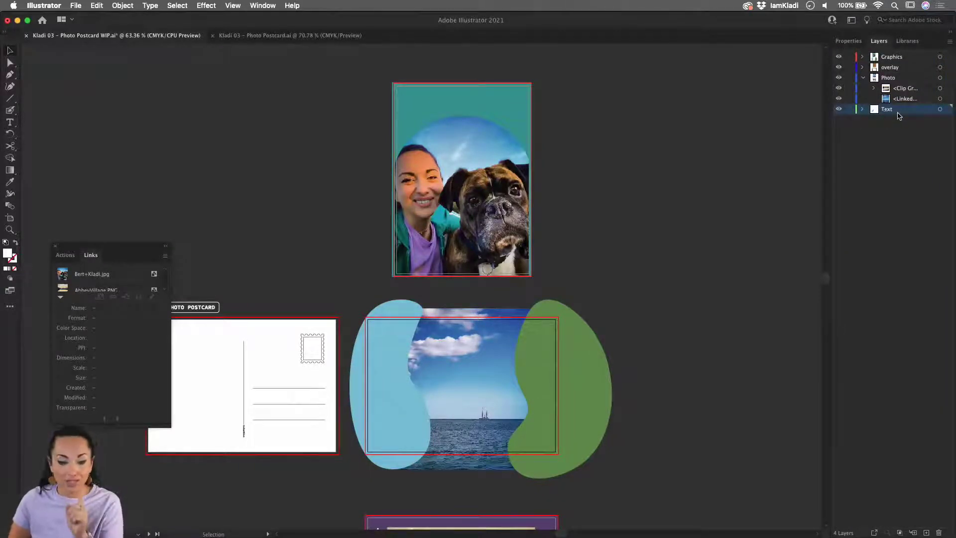
{"action": "left_click_drag", "start_coordinate": [896, 113], "coordinate": [892, 51]}
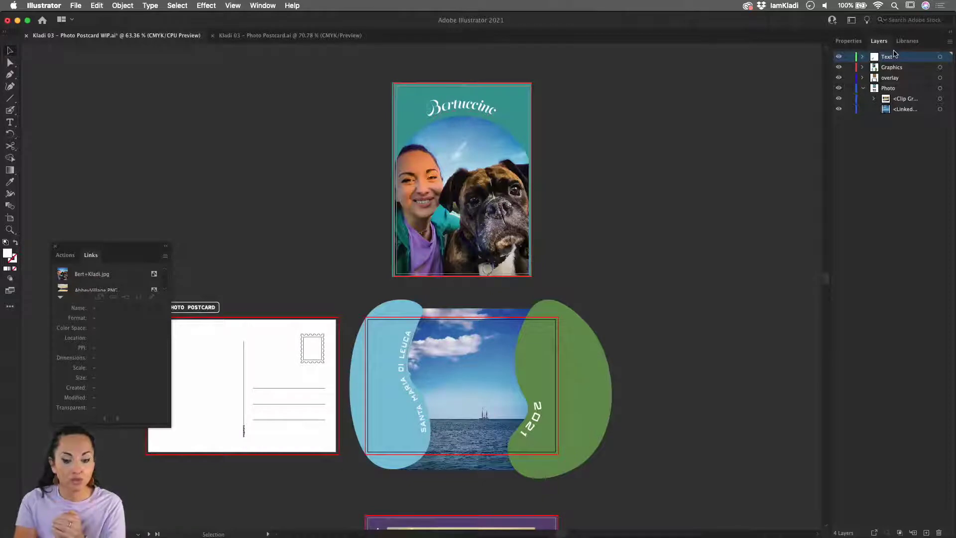
In the blank Photo Postcard document, add a layer named OVERLAY and position it between the Graphics and Photo layers
{"action": "left_click", "coordinate": [324, 36]}
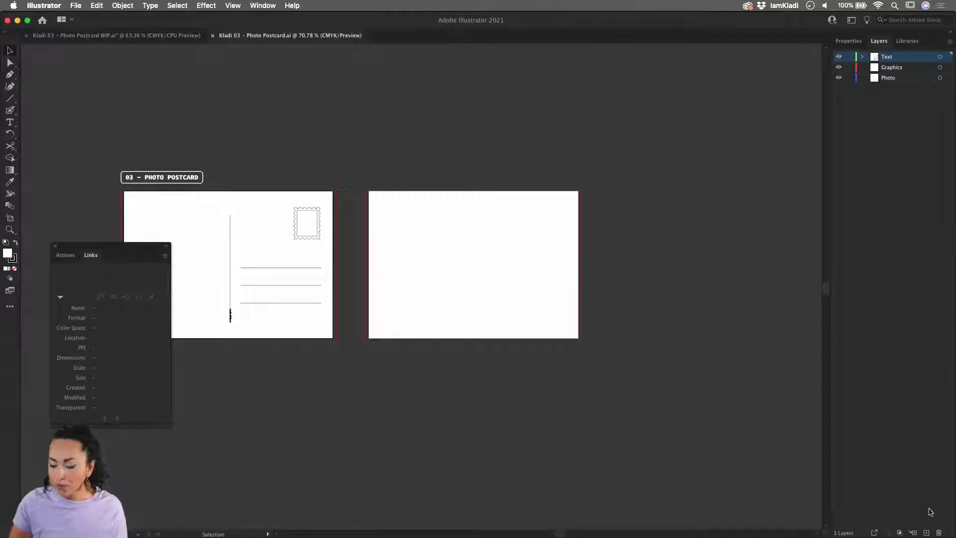
{"action": "left_click", "coordinate": [927, 532]}
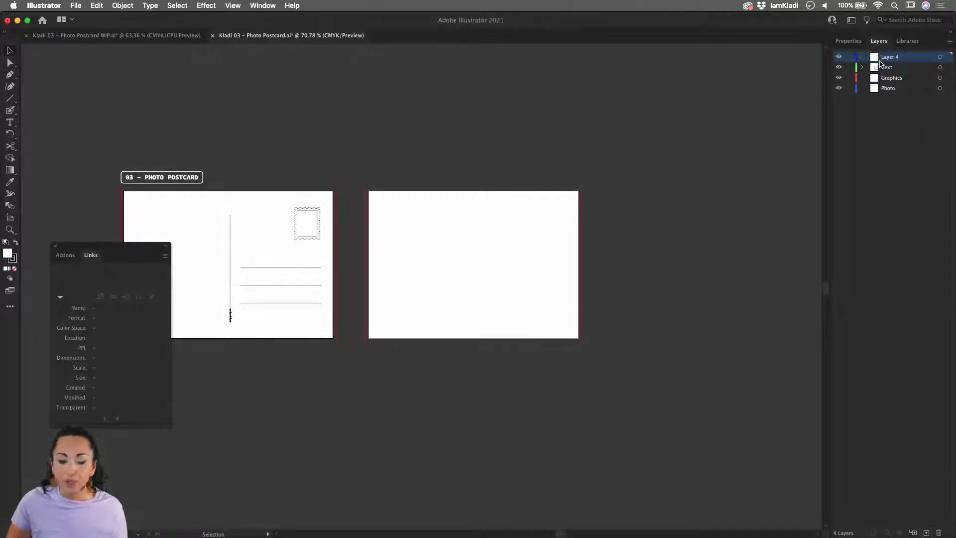
{"action": "double_click", "coordinate": [886, 58]}
{"action": "type", "text": "OVERLAY"}
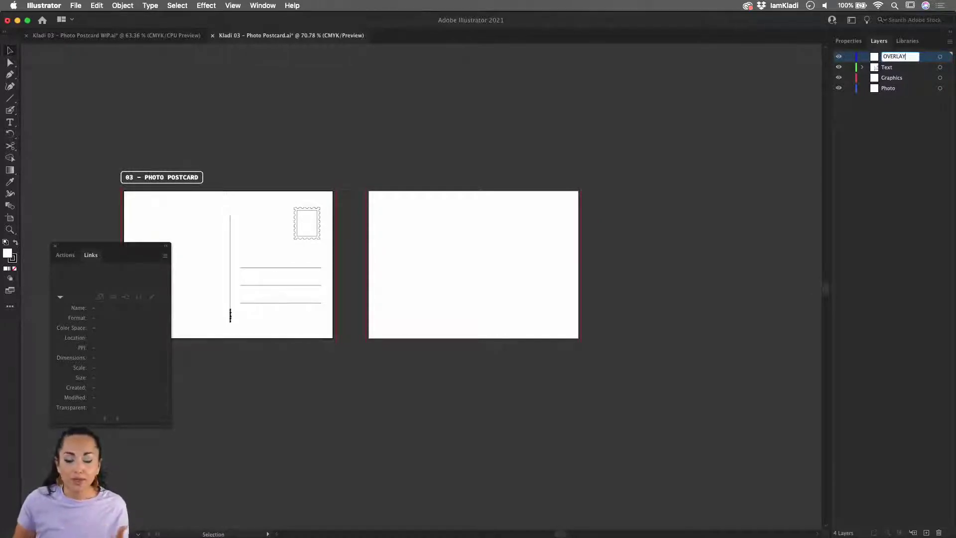
{"action": "left_click", "coordinate": [914, 124]}
{"action": "left_click", "coordinate": [911, 54]}
{"action": "left_click_drag", "start_coordinate": [912, 57], "coordinate": [916, 86]}
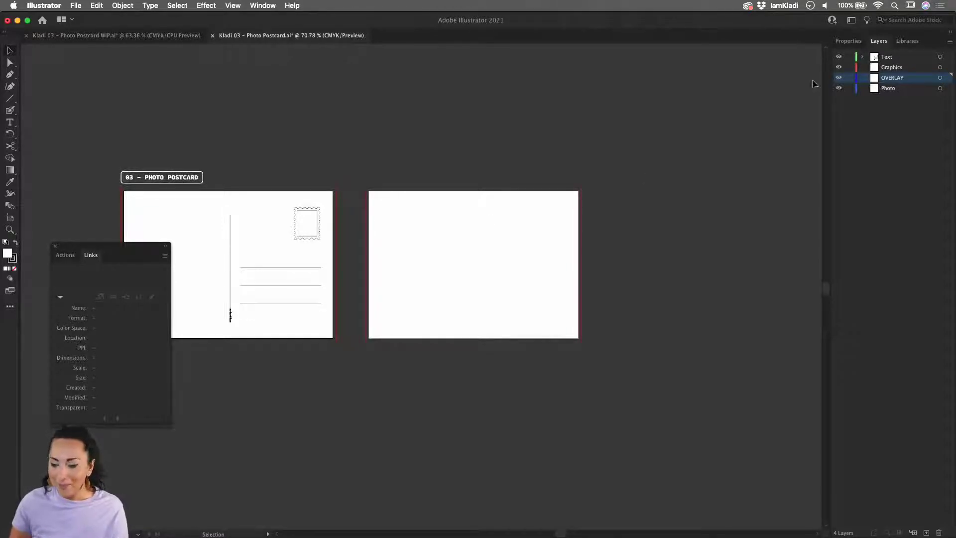
Place the portrait photo of the woman with her dog as a linked image on the Photo layer, beside the blank postcard front
{"action": "left_click", "coordinate": [884, 90]}
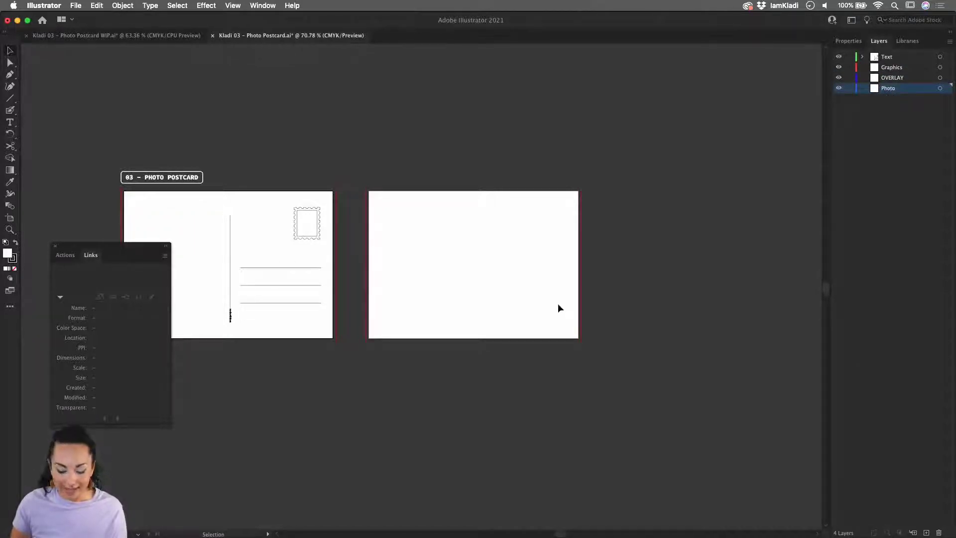
{"action": "key", "text": "super"}
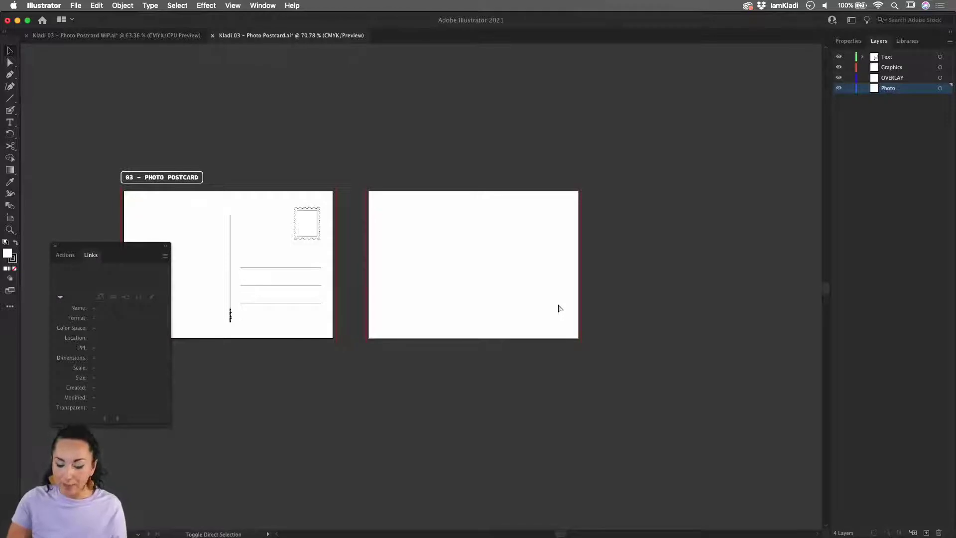
{"action": "key", "text": "super+shift+p"}
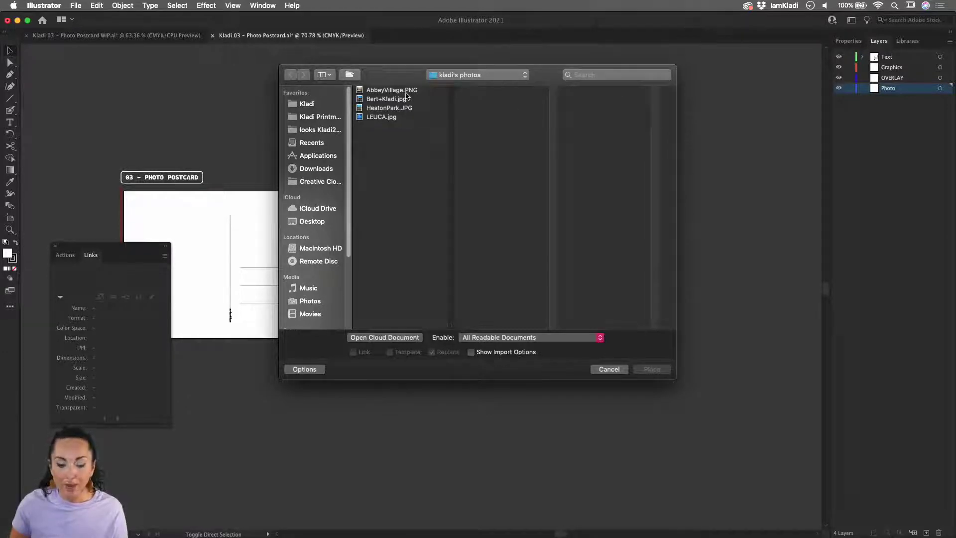
{"action": "left_click", "coordinate": [391, 116]}
{"action": "left_click", "coordinate": [391, 109]}
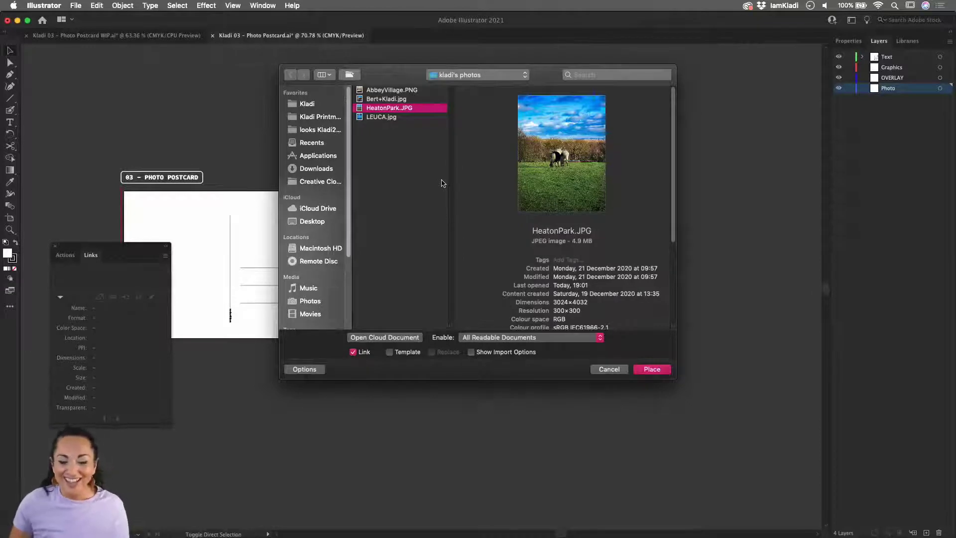
{"action": "left_click", "coordinate": [407, 101]}
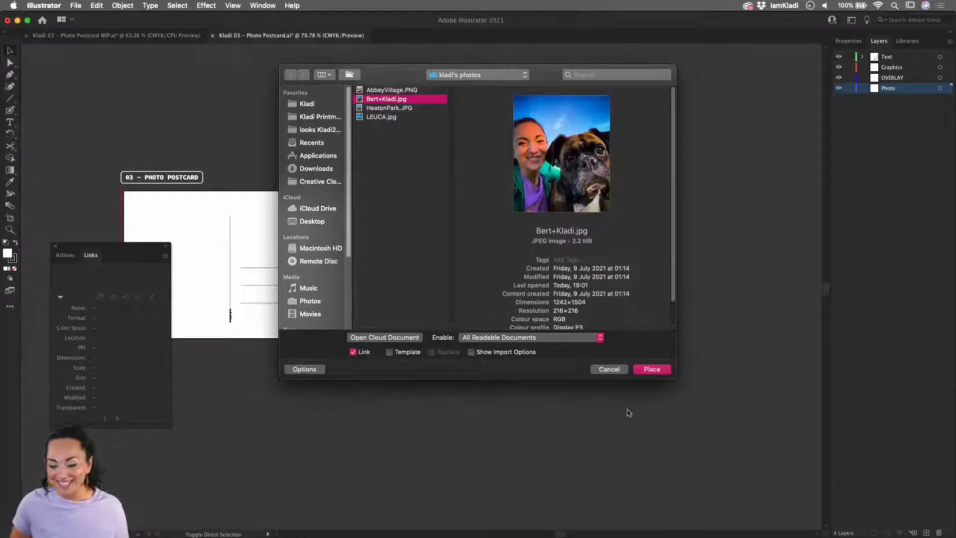
{"action": "left_click", "coordinate": [651, 369]}
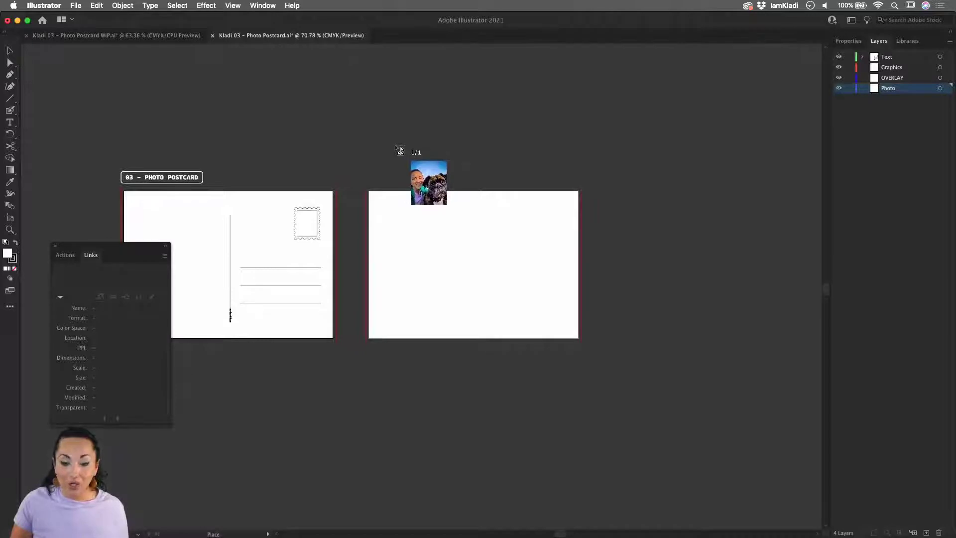
{"action": "left_click_drag", "start_coordinate": [381, 125], "coordinate": [562, 389]}
{"action": "left_click_drag", "start_coordinate": [486, 278], "coordinate": [490, 307]}
{"action": "key", "text": "space"}
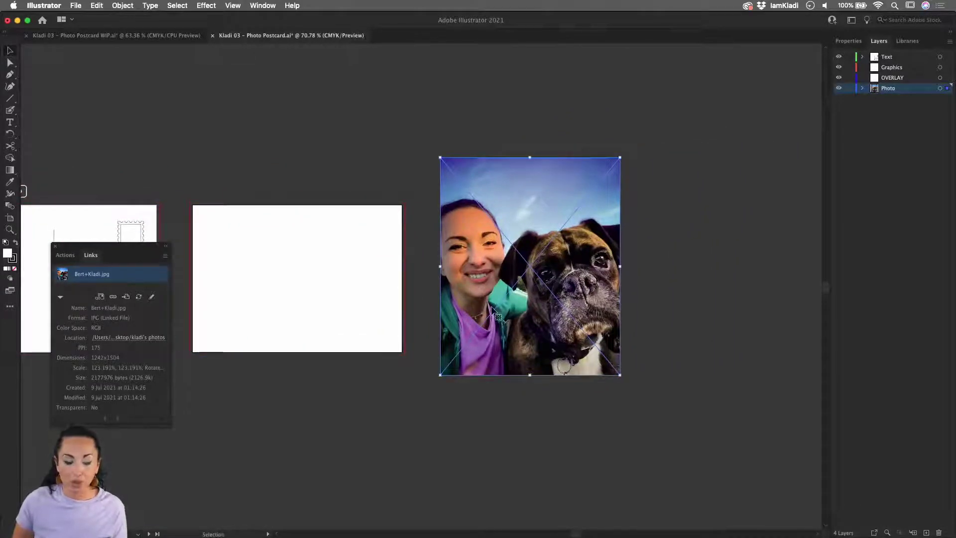
Duplicate the blank FRONT artboard and place the copy directly beneath the original
{"action": "left_click_drag", "start_coordinate": [474, 239], "coordinate": [276, 250]}
{"action": "key", "text": "super+z"}
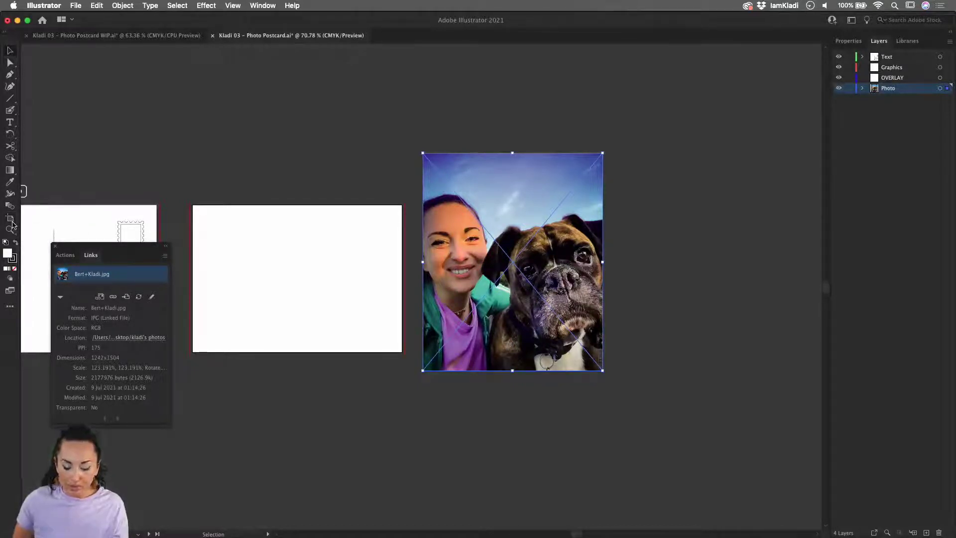
{"action": "left_click", "coordinate": [12, 223]}
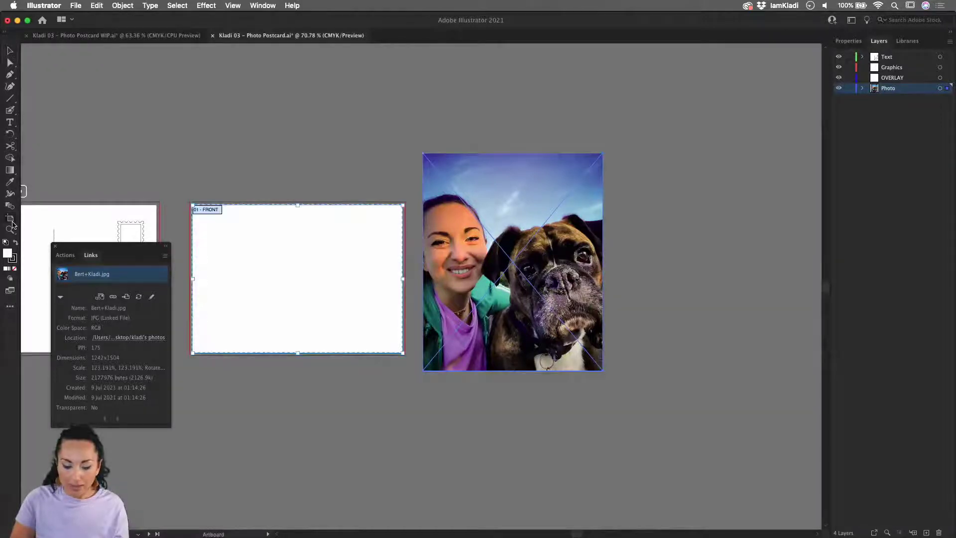
{"action": "left_click", "coordinate": [46, 218]}
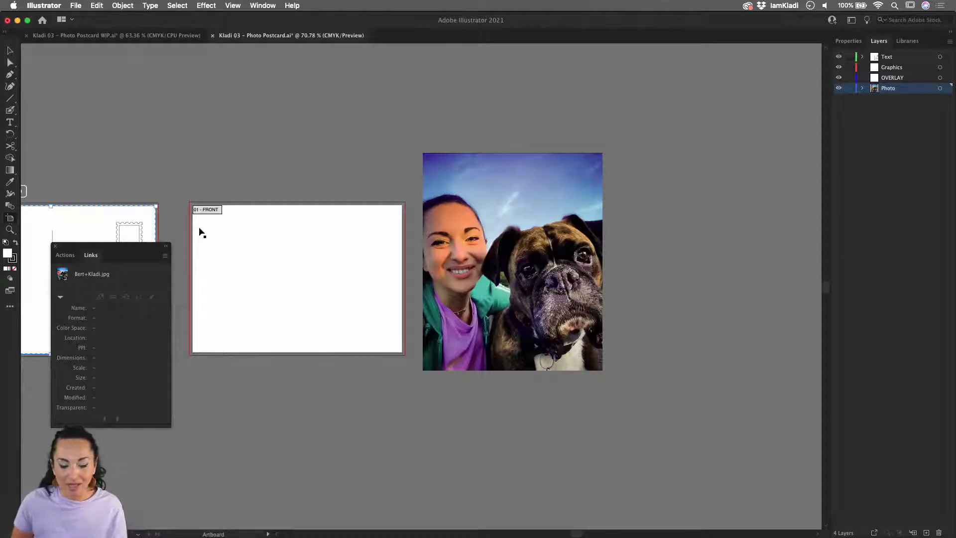
{"action": "left_click", "coordinate": [238, 232]}
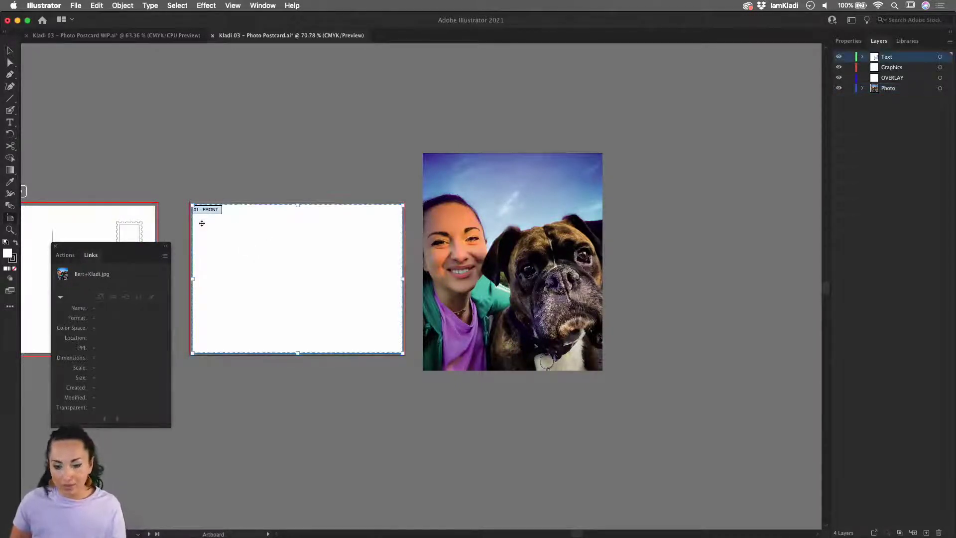
{"action": "left_click_drag", "start_coordinate": [275, 254], "coordinate": [212, 196]}
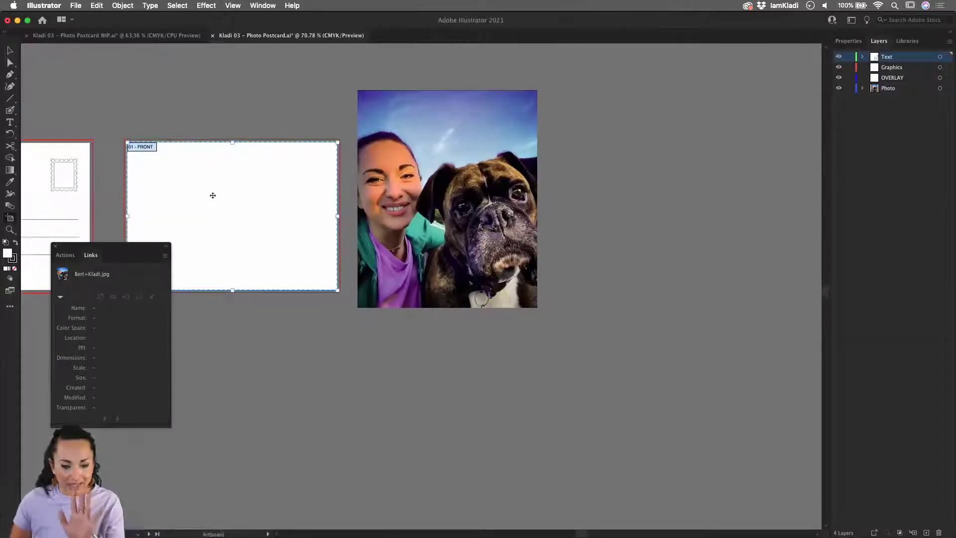
{"action": "left_click_drag", "start_coordinate": [234, 241], "coordinate": [241, 160]}
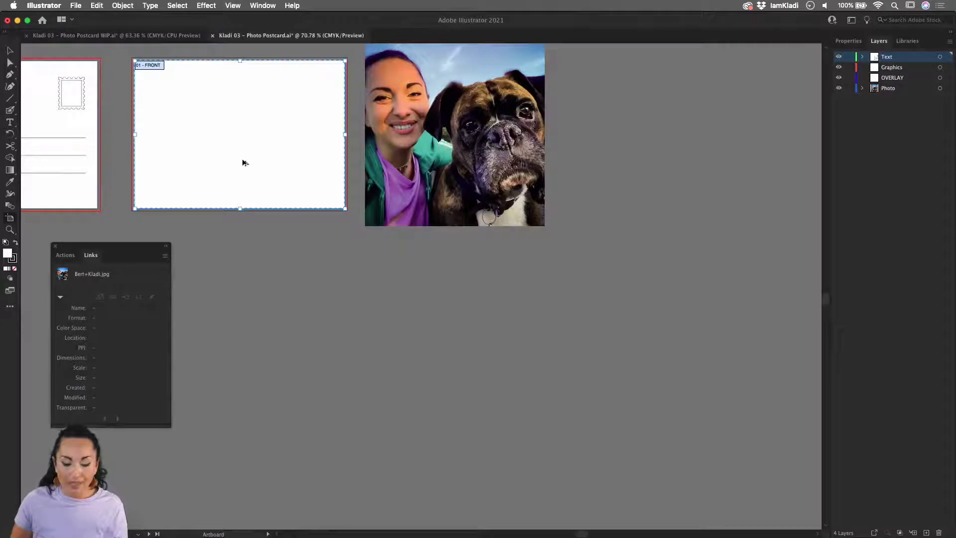
{"action": "left_click_drag", "start_coordinate": [243, 148], "coordinate": [250, 358]}
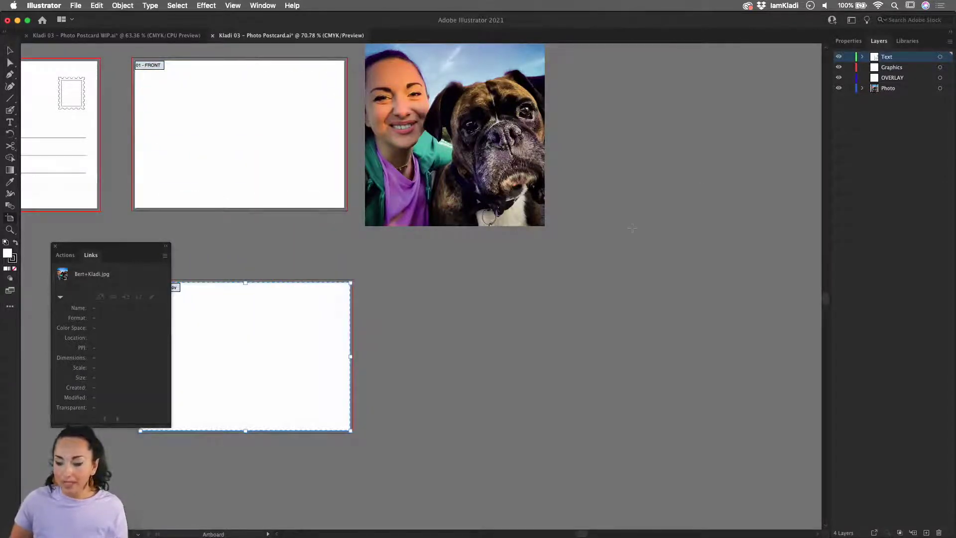
Change the FRONT copy artboard to portrait orientation, 148 × 210 mm, and leave artboard editing
{"action": "left_click", "coordinate": [847, 41]}
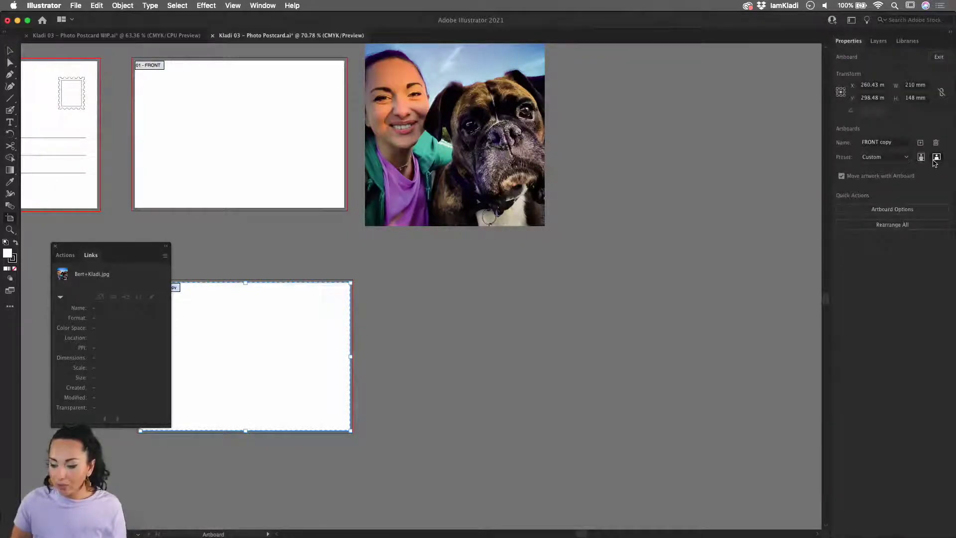
{"action": "double_click", "coordinate": [304, 364]}
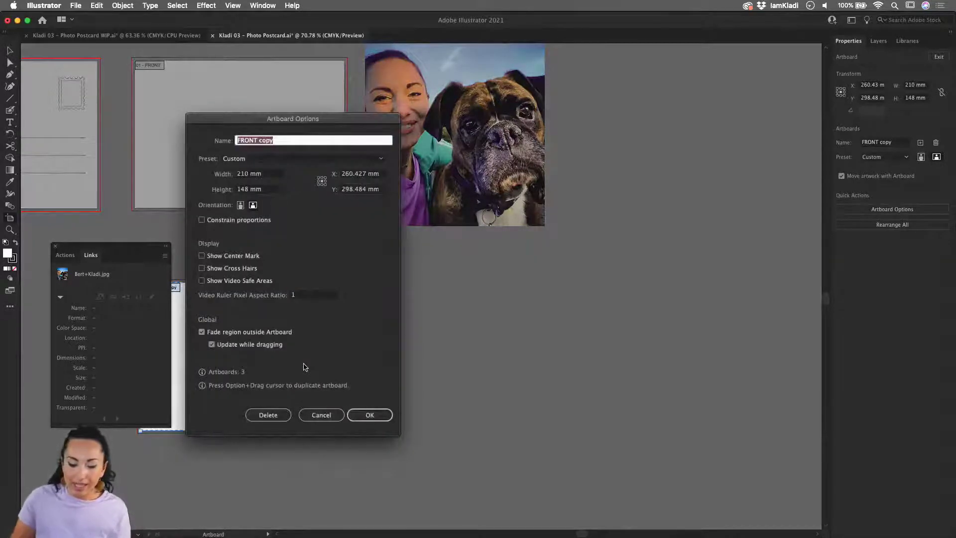
{"action": "left_click", "coordinate": [241, 205]}
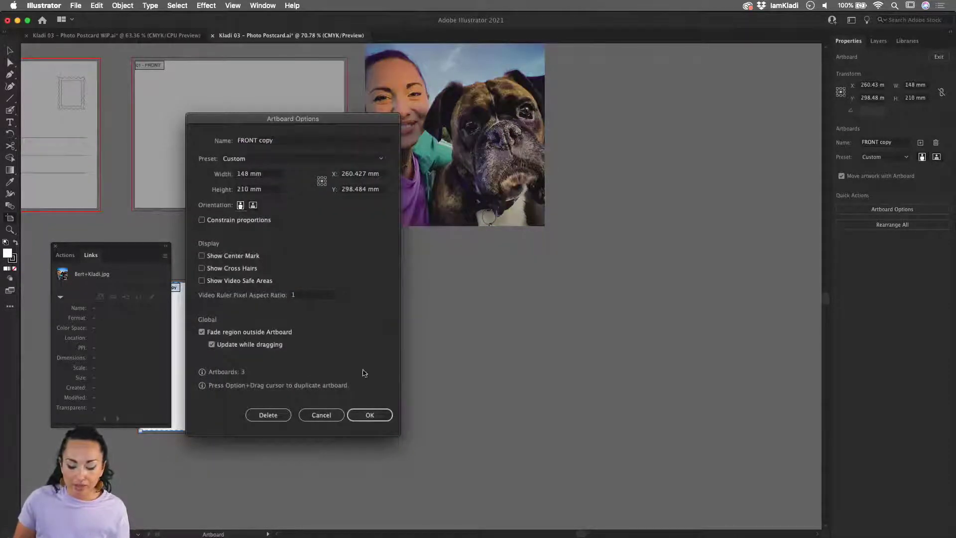
{"action": "left_click", "coordinate": [373, 417]}
{"action": "key", "text": "Escape"}
Move the photo over the portrait artboard and preview the crop briefly in Trim View
{"action": "left_click_drag", "start_coordinate": [352, 416], "coordinate": [465, 352]}
{"action": "left_click_drag", "start_coordinate": [545, 164], "coordinate": [314, 400]}
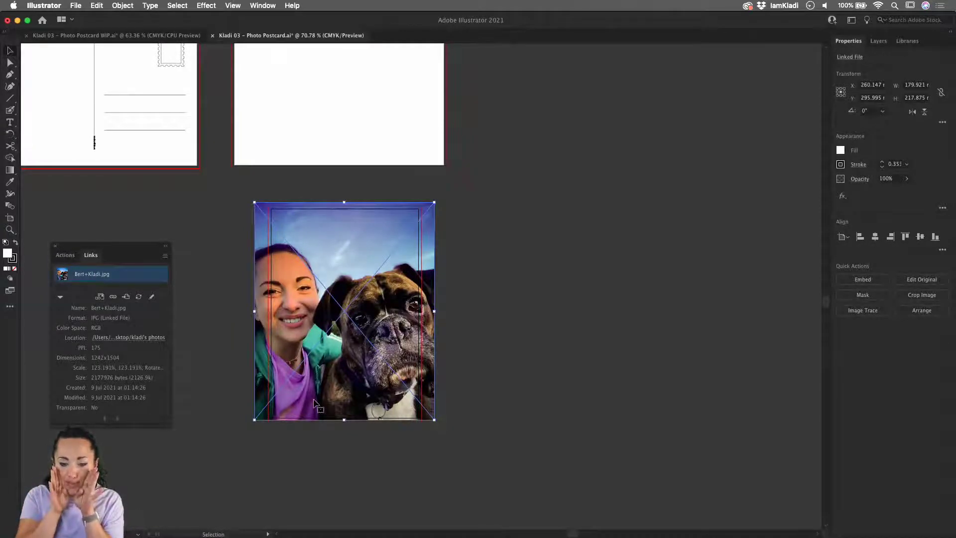
{"action": "left_click", "coordinate": [233, 5]}
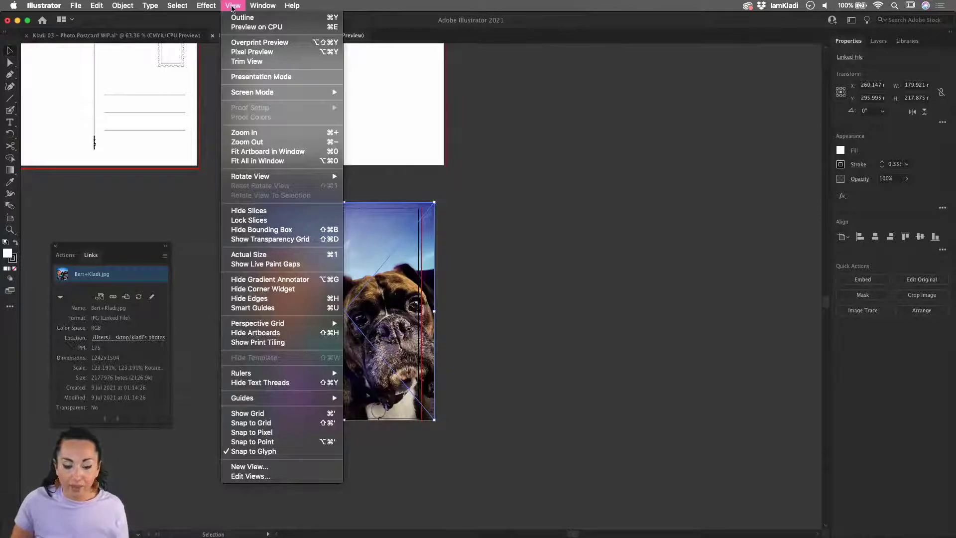
{"action": "left_click", "coordinate": [246, 61]}
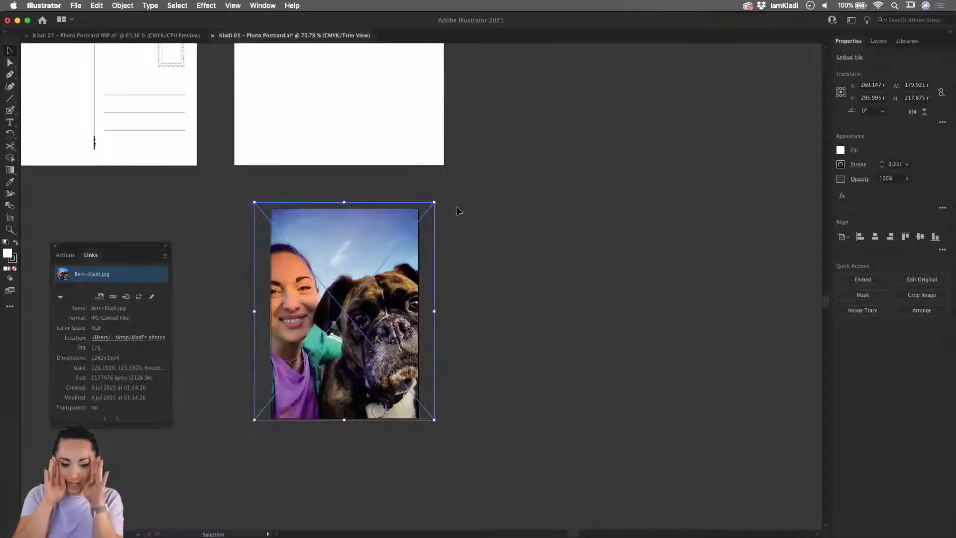
{"action": "left_click", "coordinate": [232, 5]}
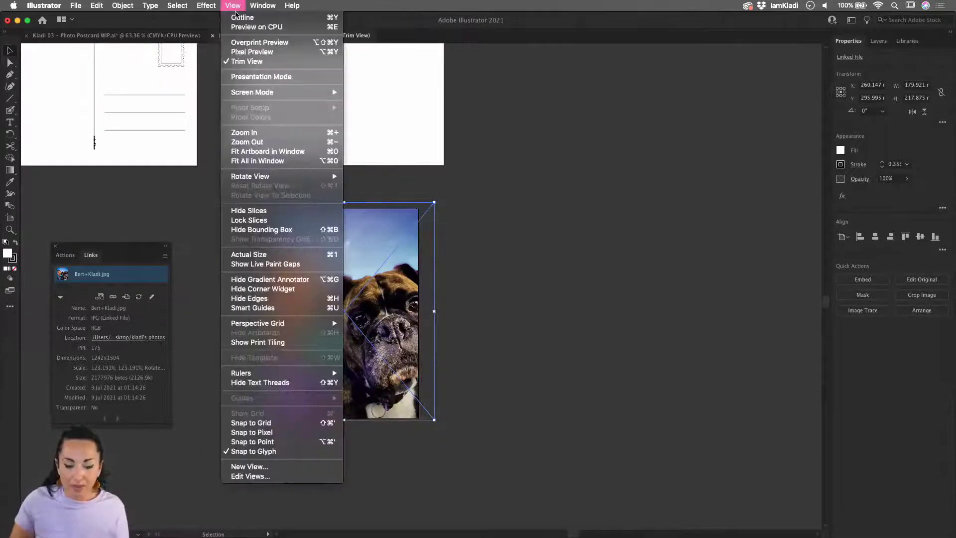
{"action": "left_click", "coordinate": [246, 61]}
Scale the photo down to about 134 × 162 mm and position it inside the portrait artboard, with more white space above it
{"action": "left_click_drag", "start_coordinate": [412, 236], "coordinate": [447, 247]}
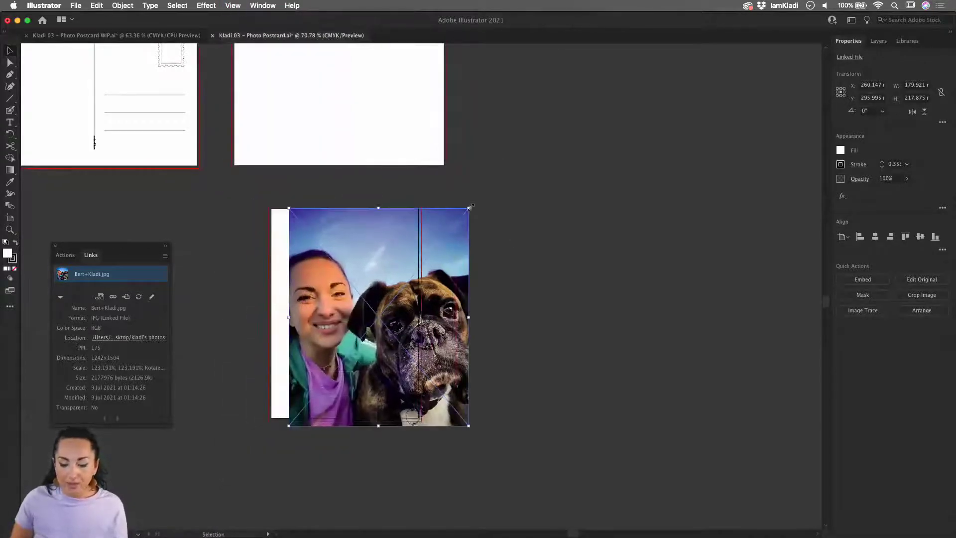
{"action": "left_click_drag", "start_coordinate": [469, 210], "coordinate": [422, 235]}
{"action": "left_click_drag", "start_coordinate": [406, 272], "coordinate": [395, 279]}
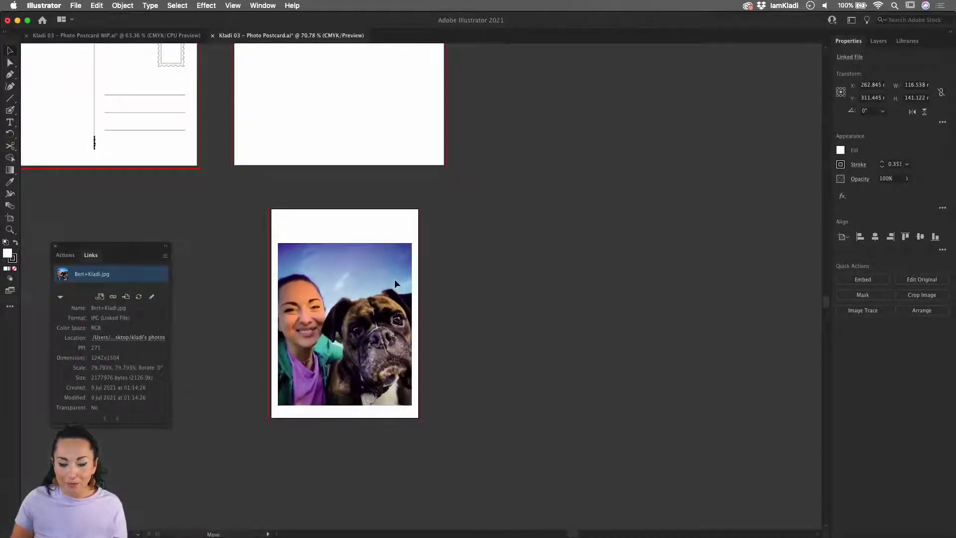
{"action": "left_click", "coordinate": [456, 278]}
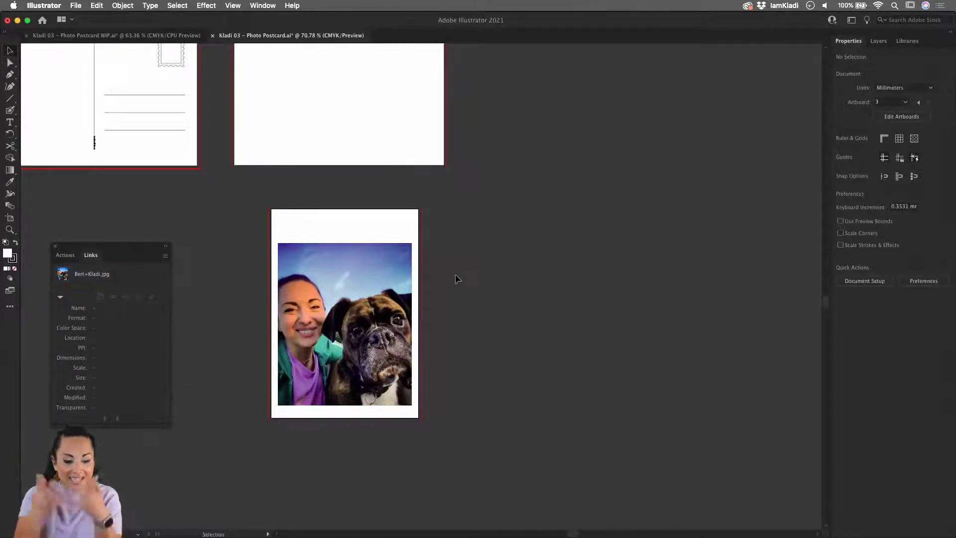
Draw a rectangle of about 134 × 162 mm that exactly covers the photo
{"action": "scroll", "coordinate": [456, 278], "scroll_direction": "up", "scroll_amount": 4}
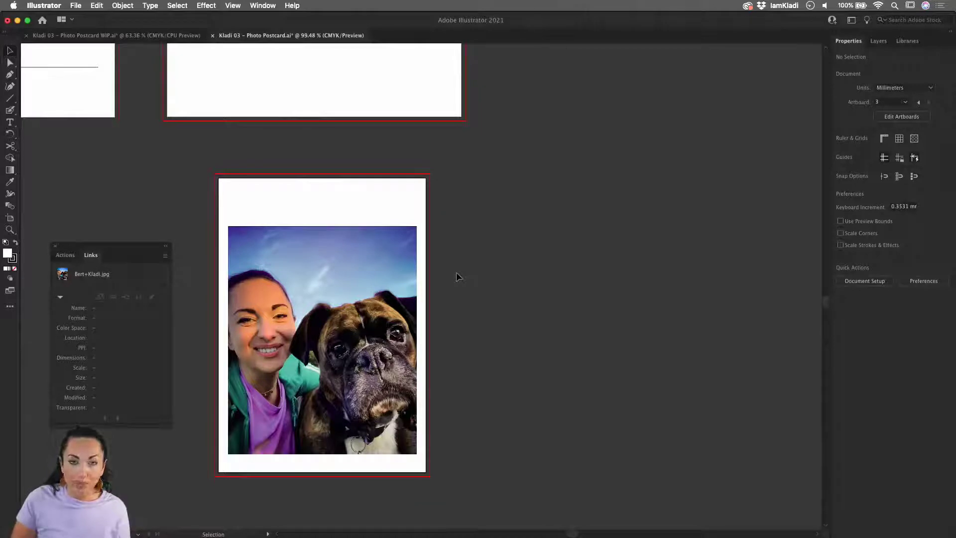
{"action": "key", "text": "m"}
{"action": "scroll", "coordinate": [365, 233], "scroll_direction": "down", "scroll_amount": 1}
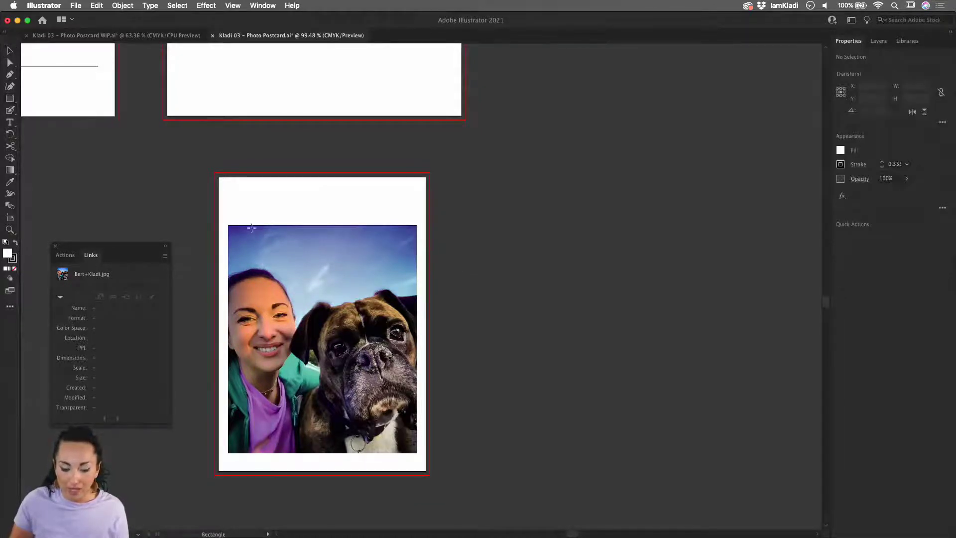
{"action": "left_click_drag", "start_coordinate": [228, 224], "coordinate": [416, 452]}
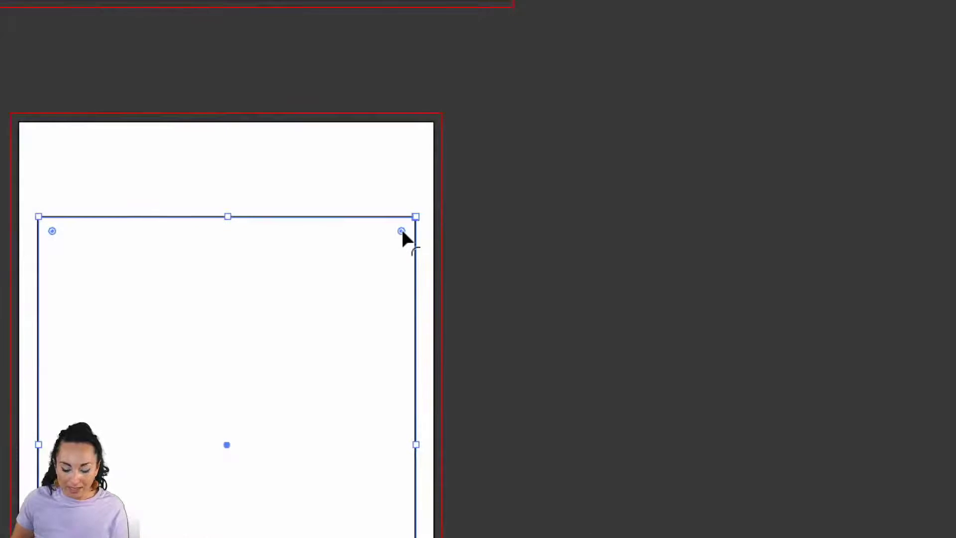
Round the rectangle's two upper corners fully to form an arch
{"action": "key", "text": "a"}
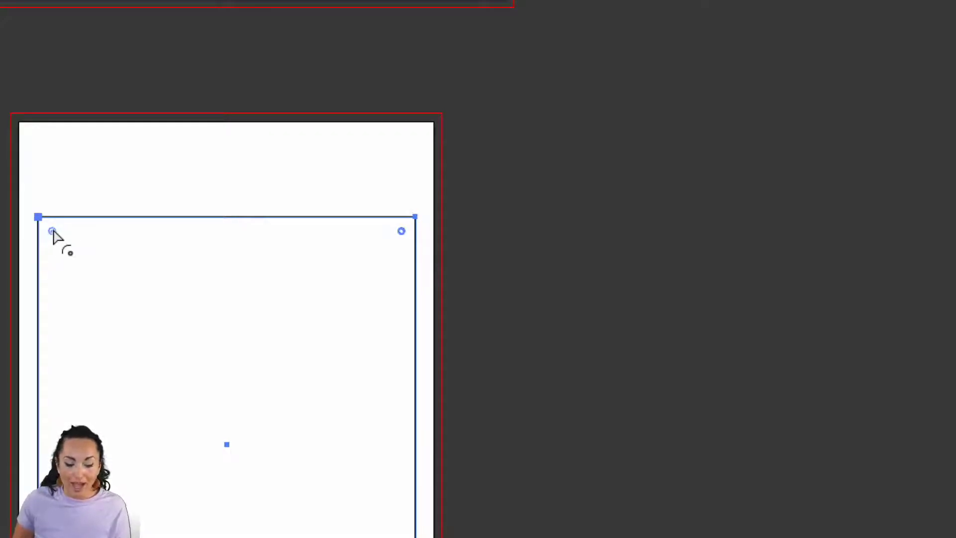
{"action": "left_click_drag", "start_coordinate": [53, 232], "coordinate": [280, 392]}
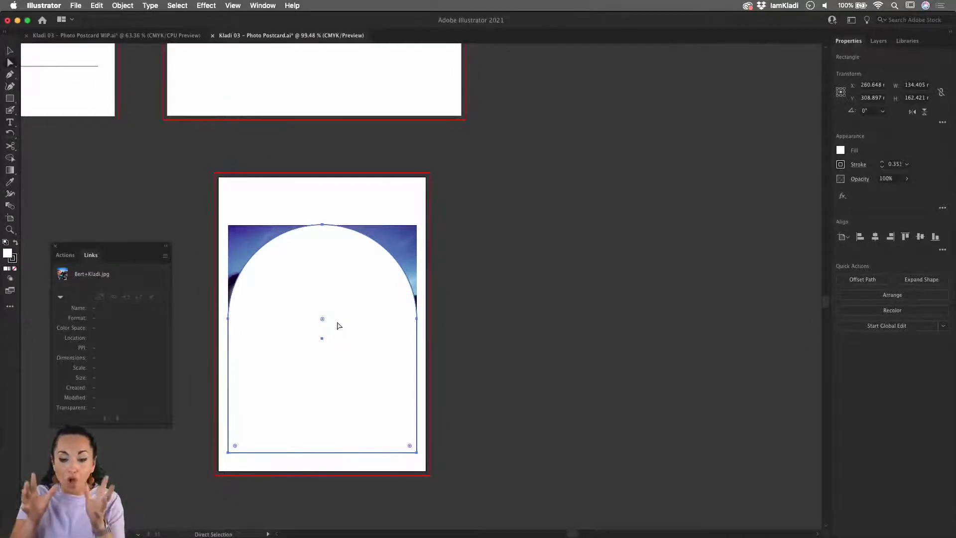
{"action": "left_click", "coordinate": [482, 295]}
Make a clipping mask from the arch and the photo, and shift the masked photo slightly down the artboard
{"action": "key", "text": "v"}
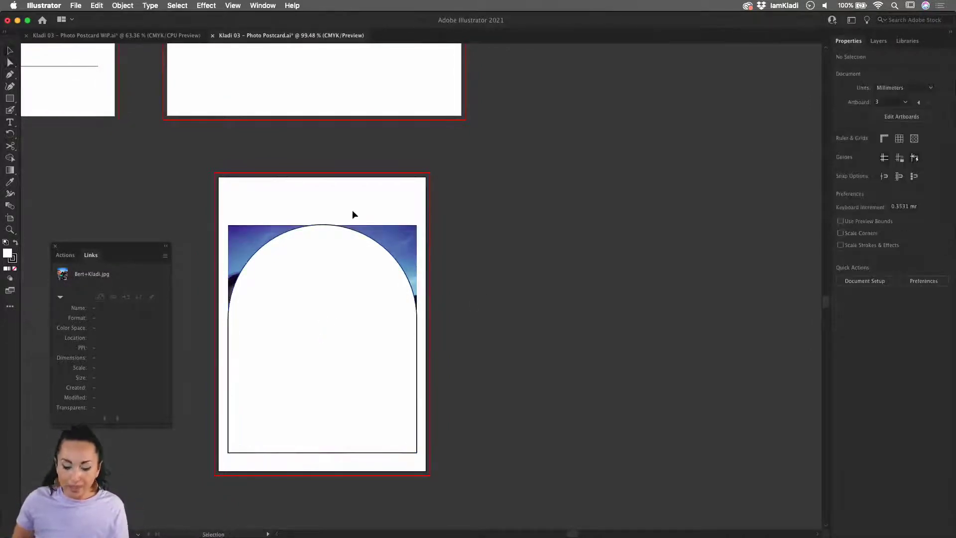
{"action": "left_click_drag", "start_coordinate": [333, 259], "coordinate": [335, 261]}
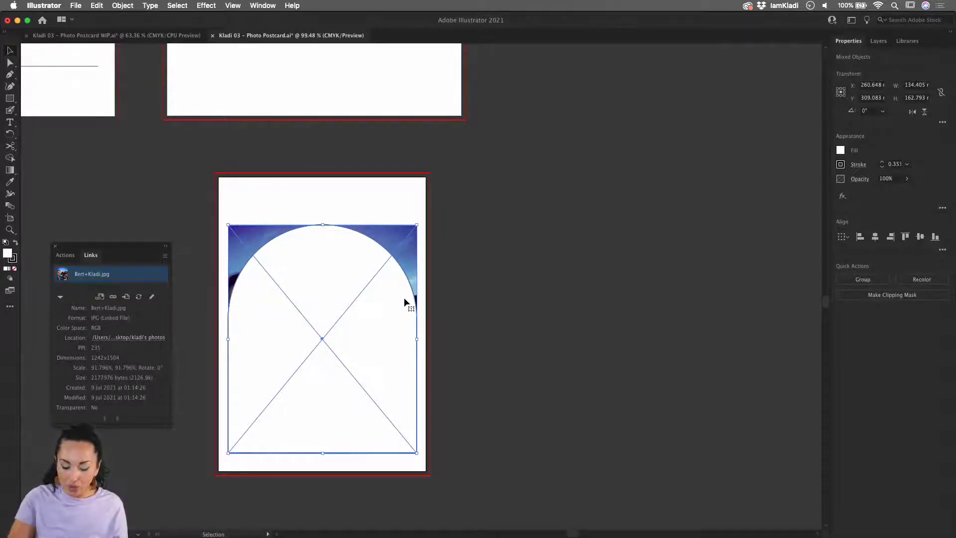
{"action": "key", "text": "a"}
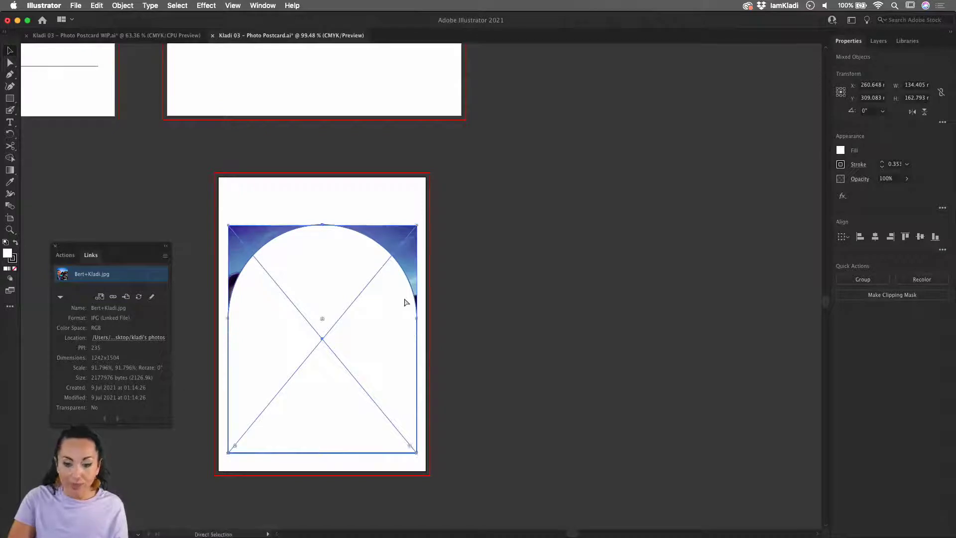
{"action": "key", "text": "super+7"}
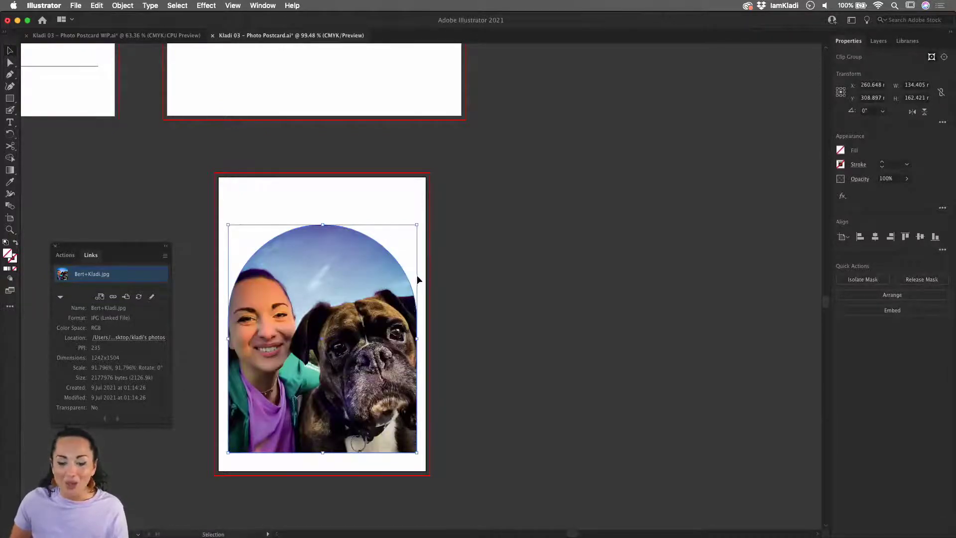
{"action": "mouse_move", "coordinate": [396, 282]}
{"action": "left_mouse_down"}
{"action": "mouse_move", "coordinate": [396, 294]}
{"action": "mouse_move", "coordinate": [395, 286]}
{"action": "left_mouse_up"}
Isolate the clip group and shift the photo slightly within the arch, then leave isolation mode
{"action": "scroll", "coordinate": [387, 297], "scroll_direction": "up", "scroll_amount": 3}
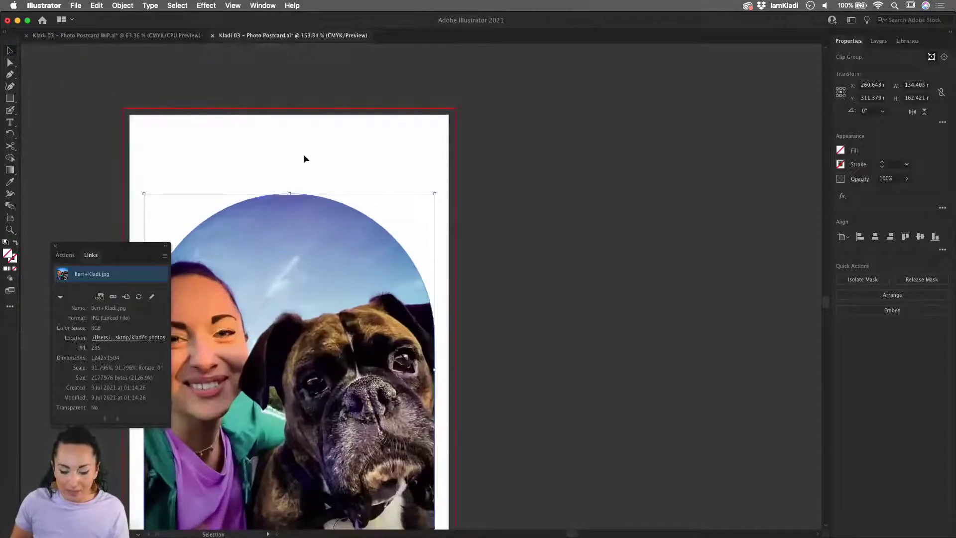
{"action": "left_click", "coordinate": [288, 193]}
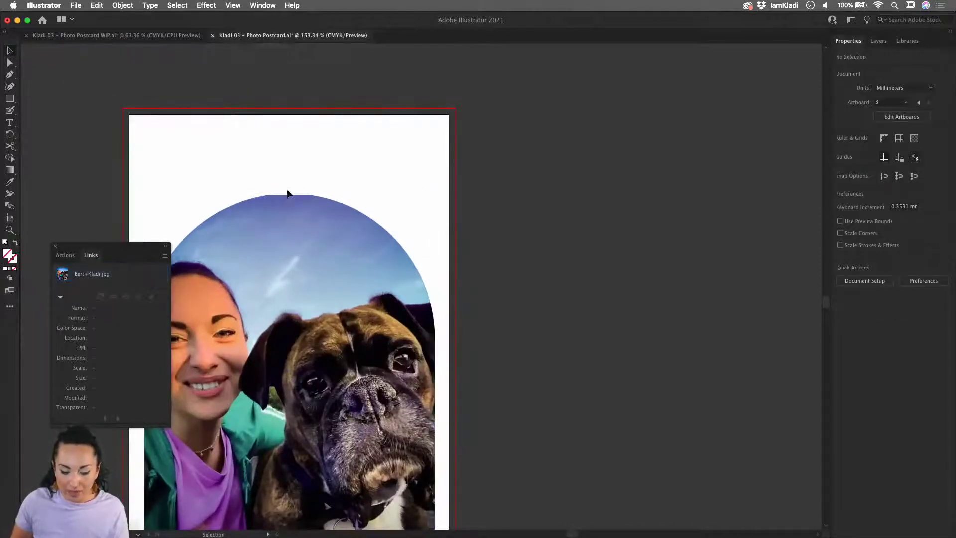
{"action": "double_click", "coordinate": [309, 290]}
{"action": "left_click_drag", "start_coordinate": [310, 293], "coordinate": [310, 290]}
{"action": "left_click_drag", "start_coordinate": [361, 331], "coordinate": [379, 198]}
{"action": "double_click", "coordinate": [511, 361]}
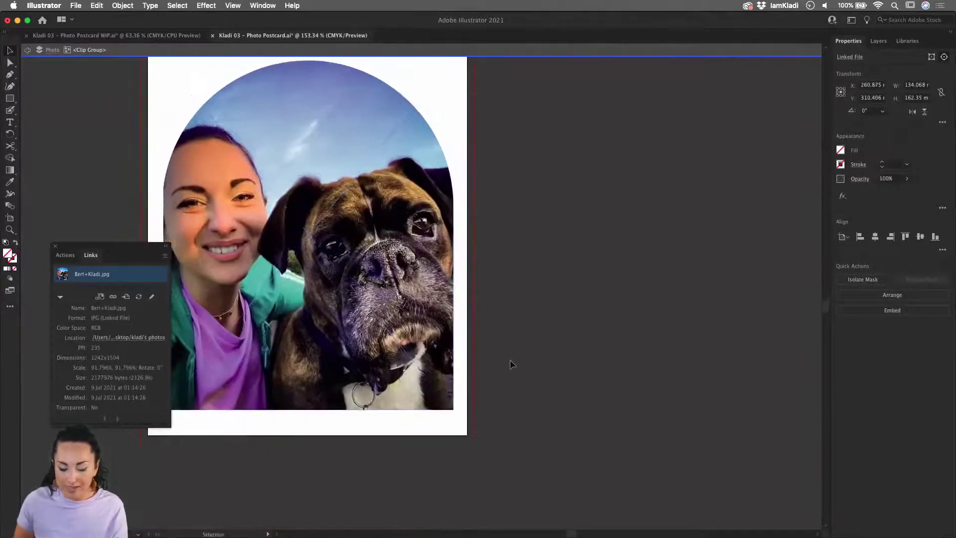
Draw a background rectangle of about 153 × 217 mm over the portrait artboard, reaching out to the bleed
{"action": "left_click_drag", "start_coordinate": [456, 323], "coordinate": [518, 329]}
{"action": "scroll", "coordinate": [518, 329], "scroll_direction": "down", "scroll_amount": 5}
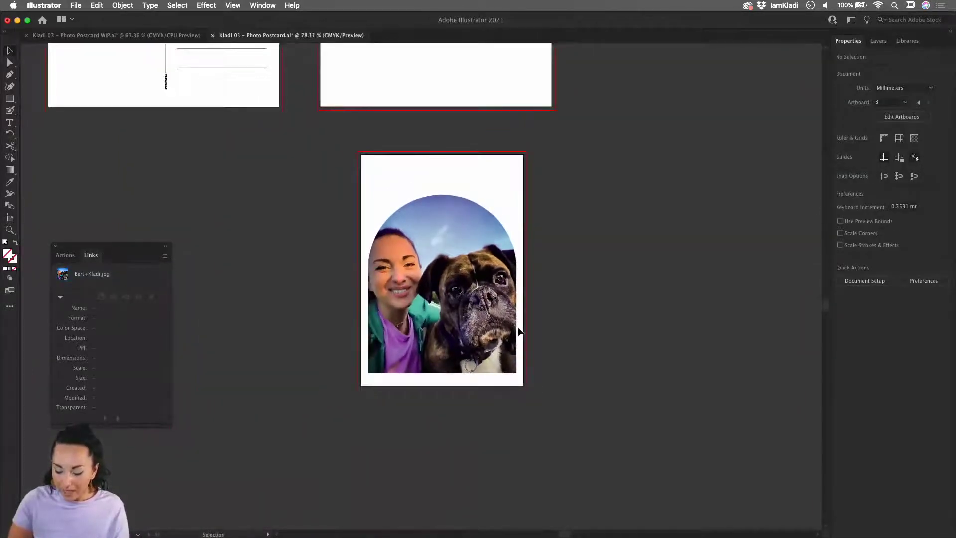
{"action": "key", "text": "m"}
{"action": "mouse_move", "coordinate": [356, 150]}
{"action": "left_mouse_down"}
{"action": "mouse_move", "coordinate": [518, 348]}
{"action": "mouse_move", "coordinate": [525, 390]}
{"action": "left_mouse_up"}
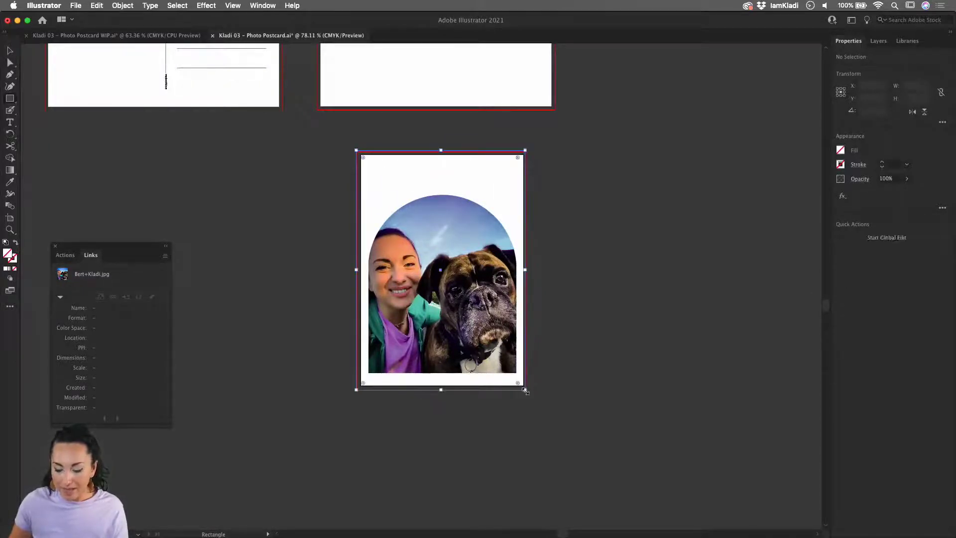
Fill the background rectangle with the green sampled from the woman's jacket and send it behind the masked photo
{"action": "key", "text": "i"}
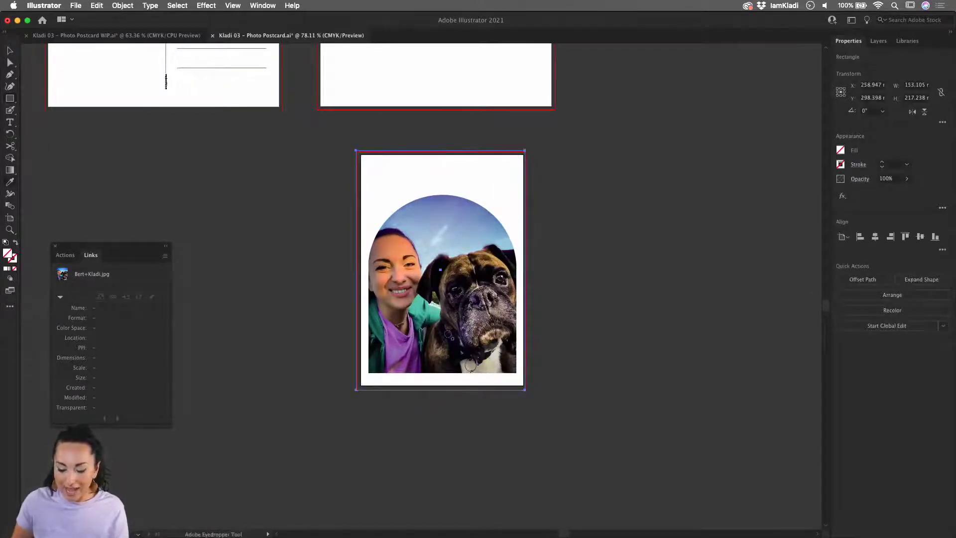
{"action": "left_click", "coordinate": [421, 307]}
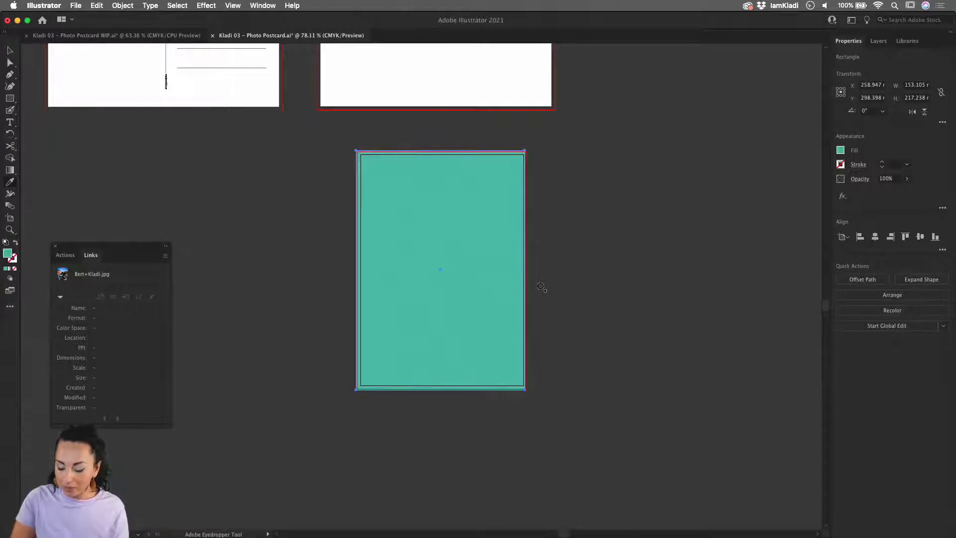
{"action": "key", "text": "super+shift+bracketleft"}
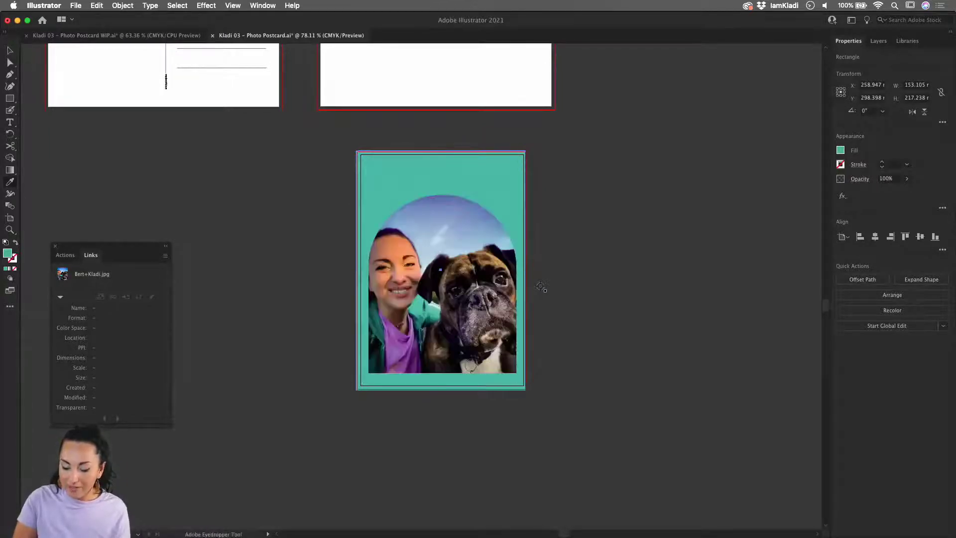
Draw an open curved path about 127 × 40 mm with the Curvature tool, following just above the photo's arch
{"action": "key", "text": "b"}
{"action": "key", "text": "space"}
{"action": "left_click_drag", "start_coordinate": [500, 284], "coordinate": [440, 331]}
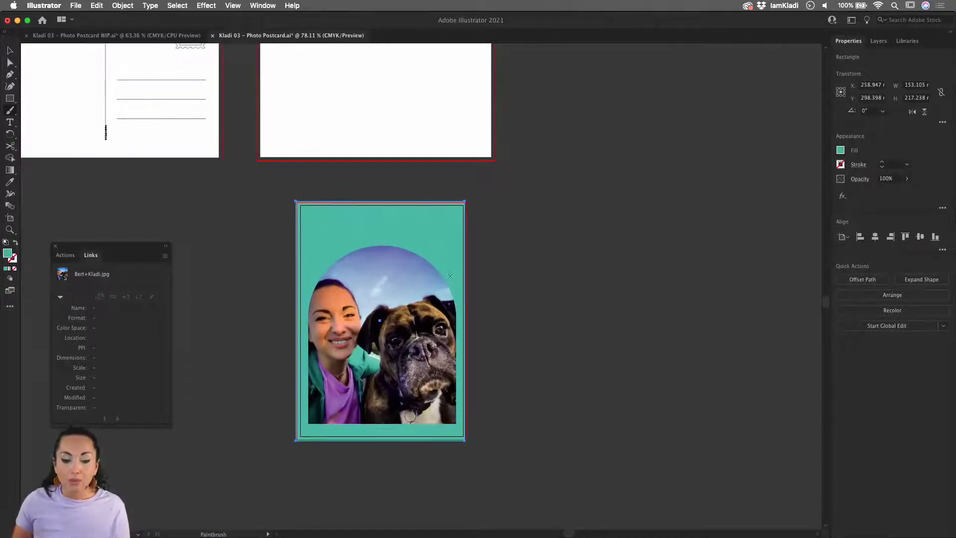
{"action": "key", "text": "super+shift+a"}
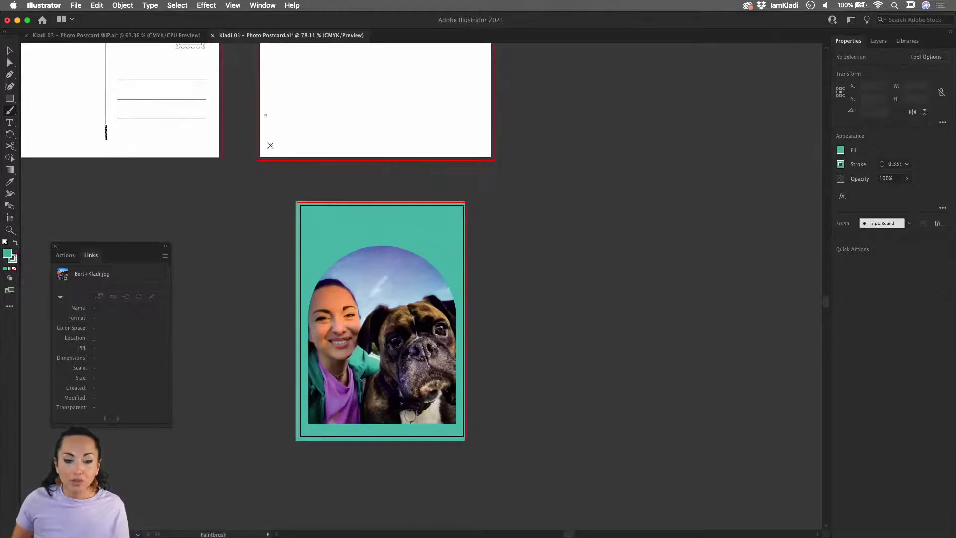
{"action": "left_click", "coordinate": [11, 88]}
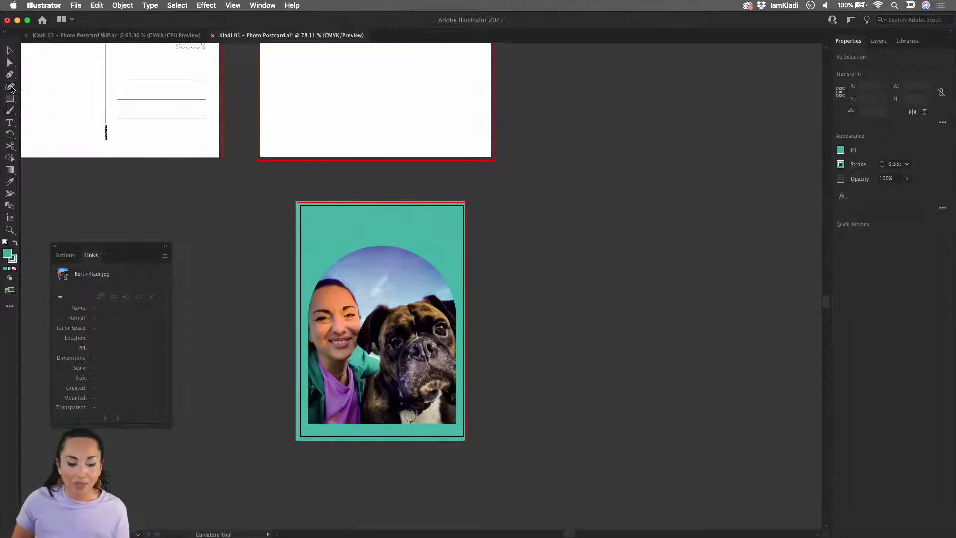
{"action": "left_click", "coordinate": [313, 276]}
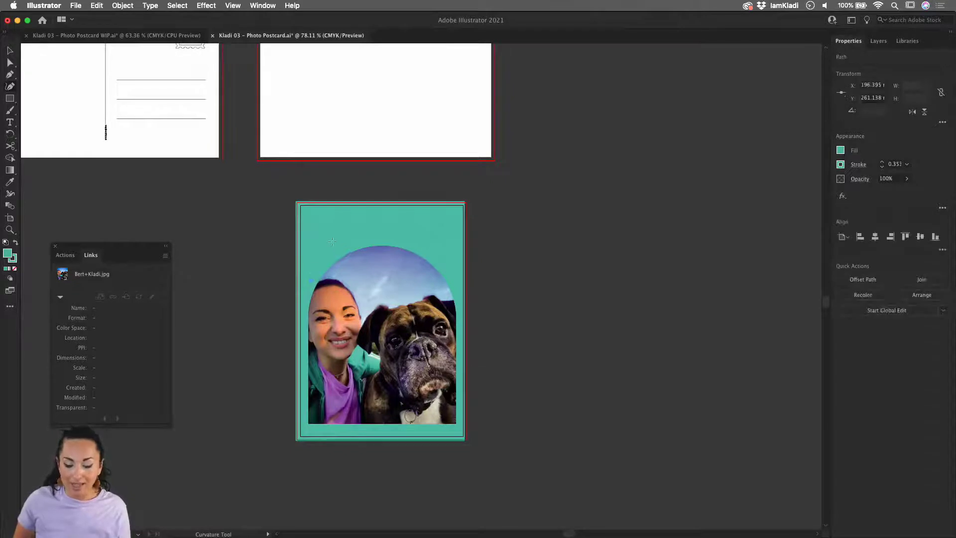
{"action": "left_click", "coordinate": [378, 238]}
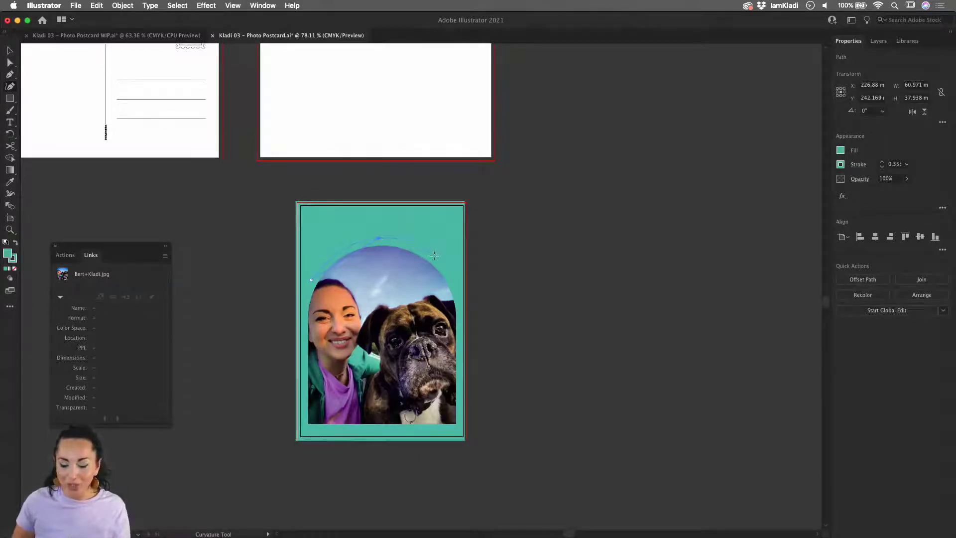
{"action": "left_click", "coordinate": [451, 282]}
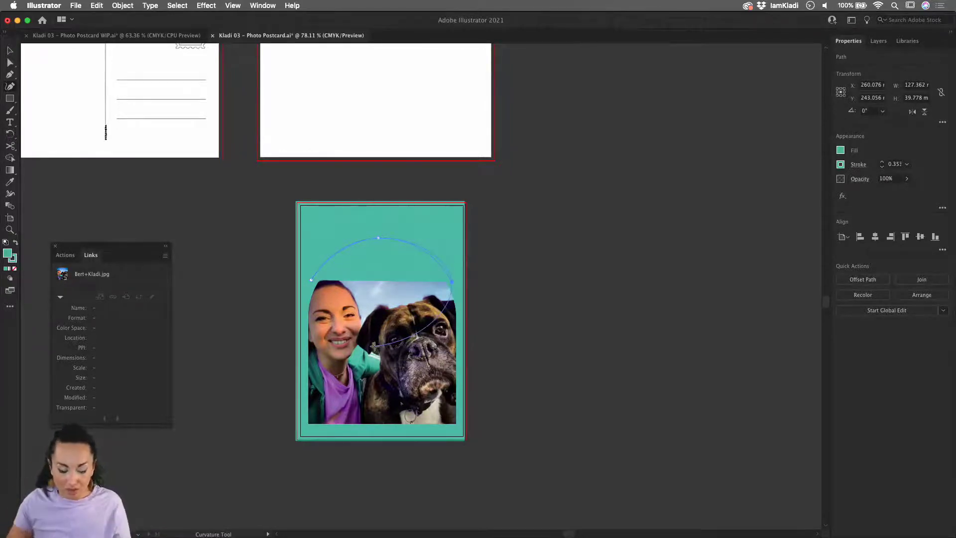
{"action": "key", "text": "Escape"}
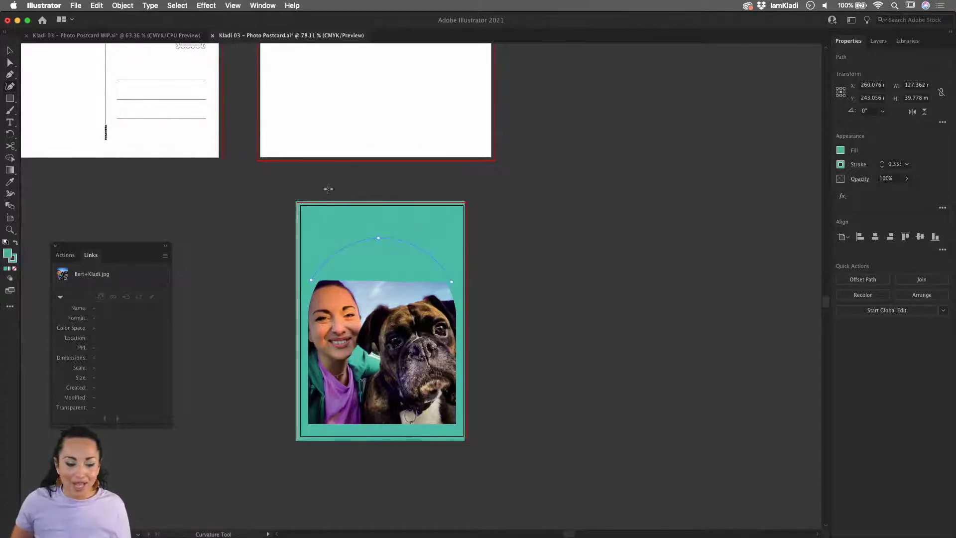
Add type along the curved path and replace the placeholder text with BERTUCCIO
{"action": "left_click", "coordinate": [9, 124]}
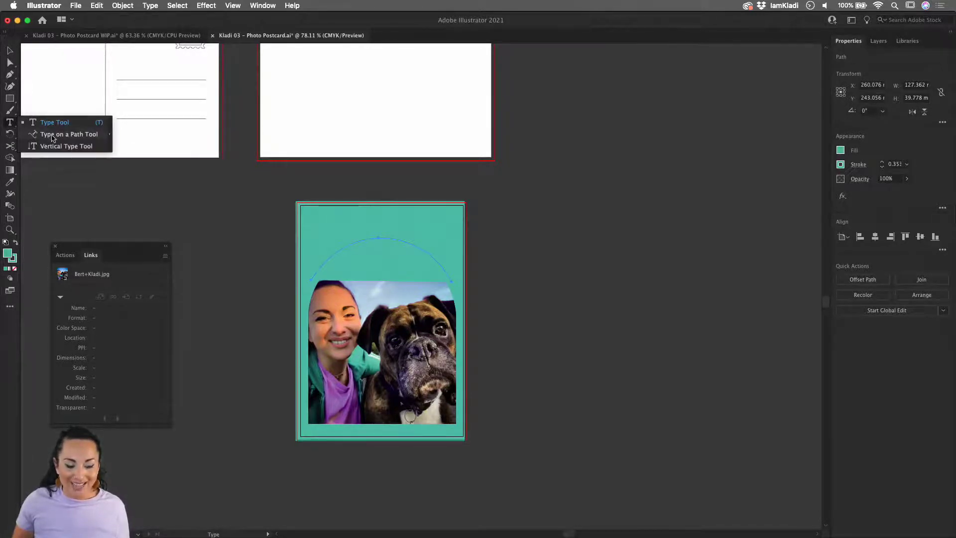
{"action": "left_click", "coordinate": [69, 134]}
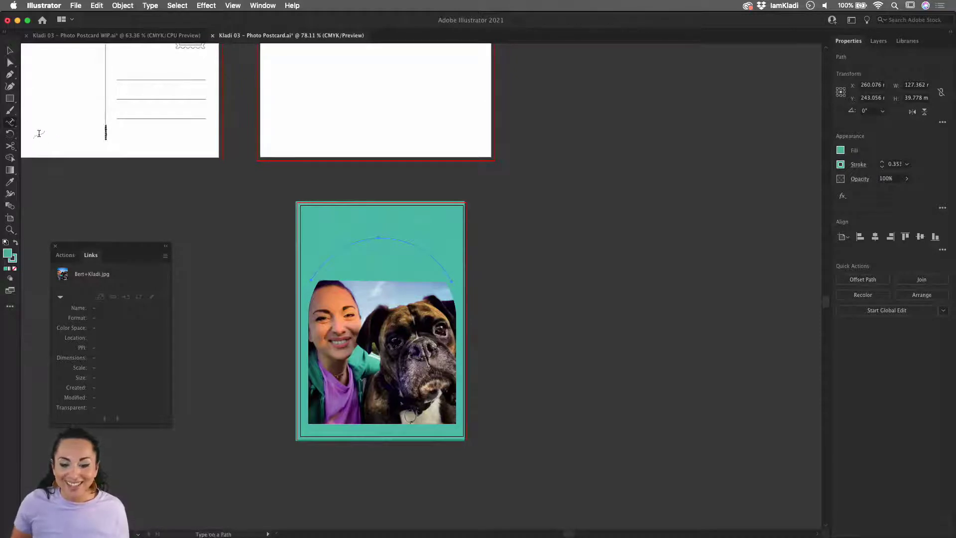
{"action": "left_click", "coordinate": [326, 253]}
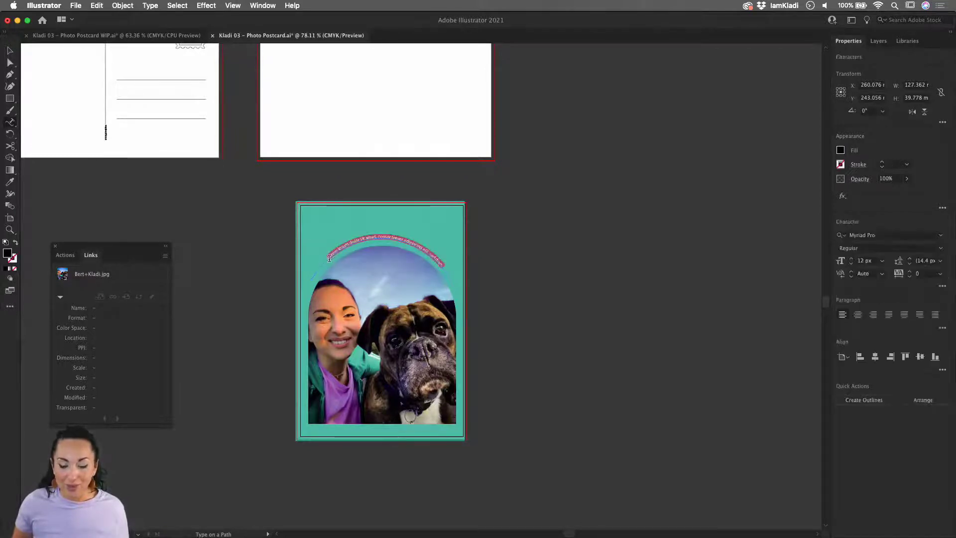
{"action": "scroll", "coordinate": [326, 252], "scroll_direction": "up", "scroll_amount": 6}
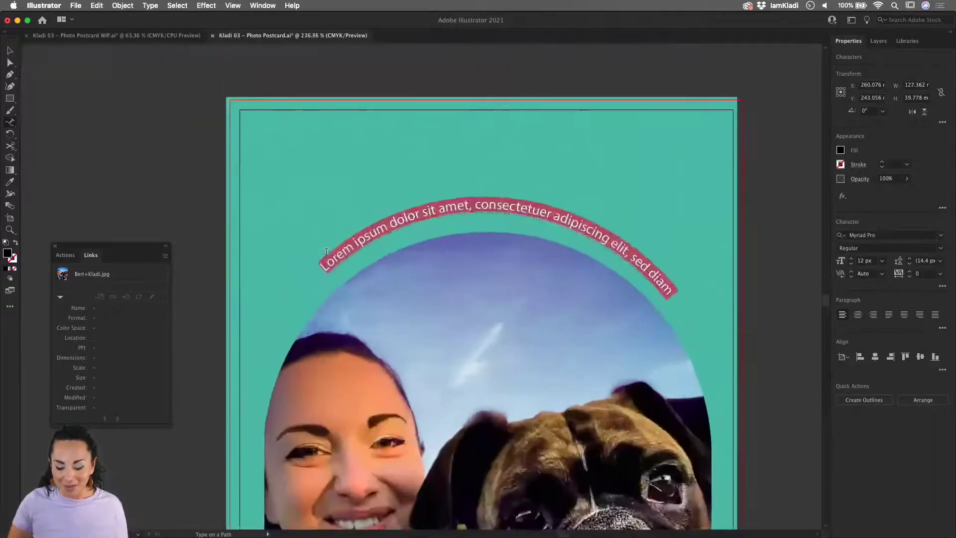
{"action": "scroll", "coordinate": [327, 251], "scroll_direction": "right", "scroll_amount": 4}
{"action": "key", "text": "BackSpace"}
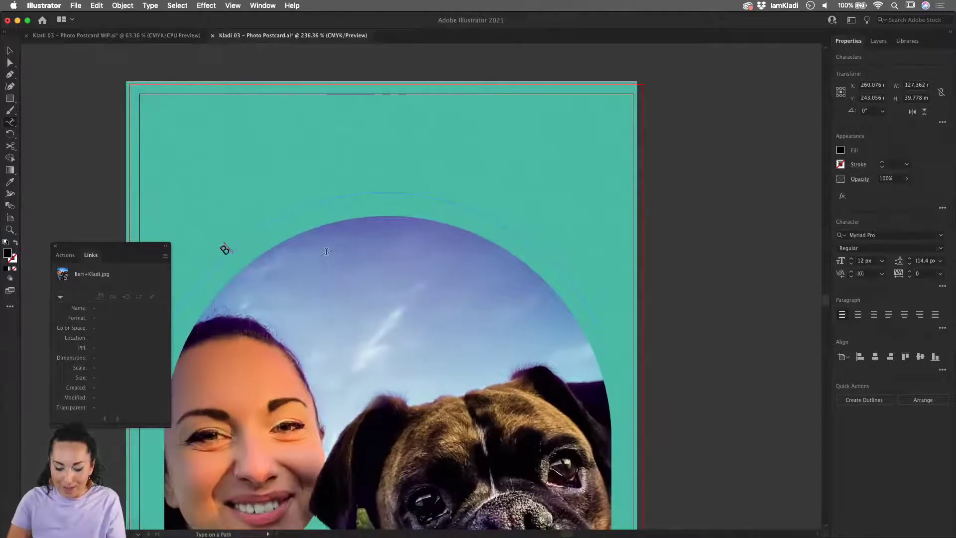
{"action": "type", "text": "BERT"}
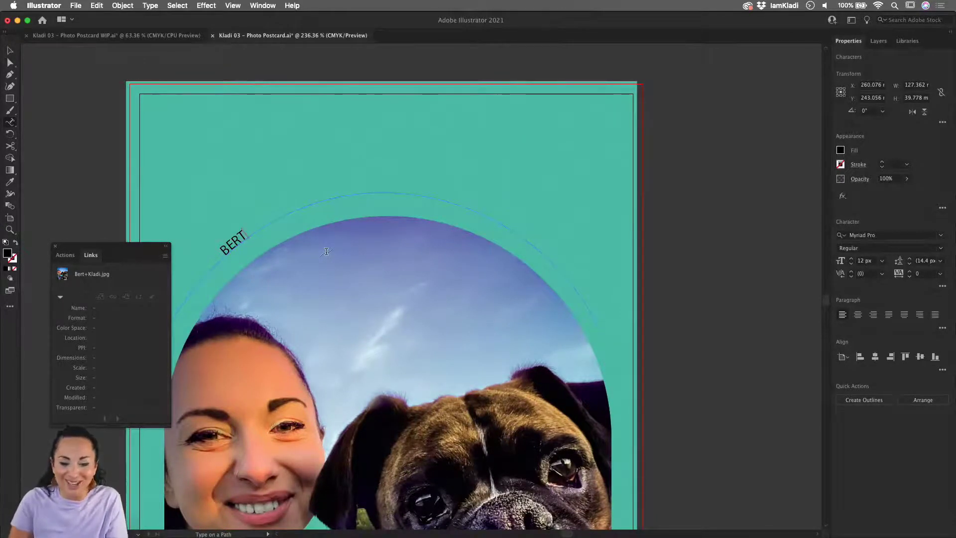
{"action": "type", "text": "UCCIO"}
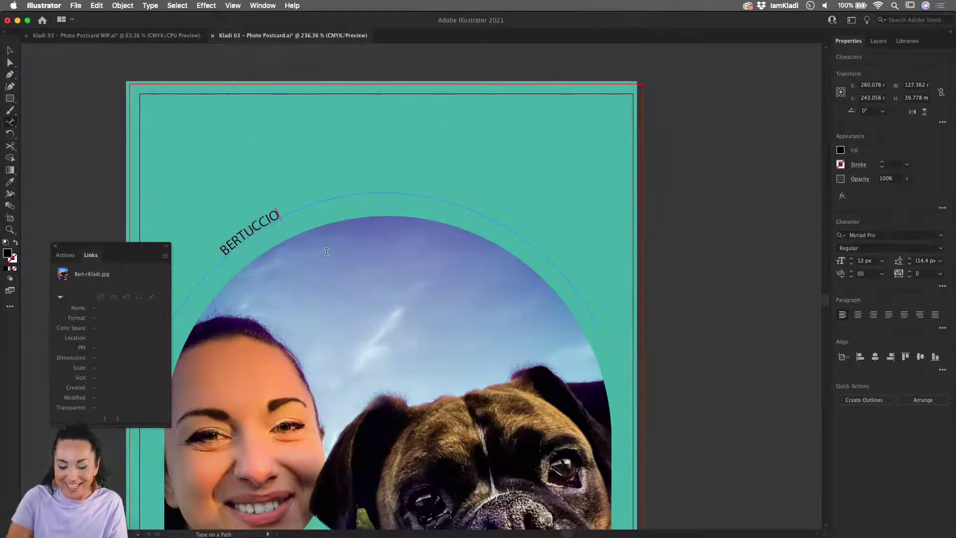
Browse the available fonts, previewing them on the selected BERTUCCIO lettering
{"action": "double_click", "coordinate": [276, 217]}
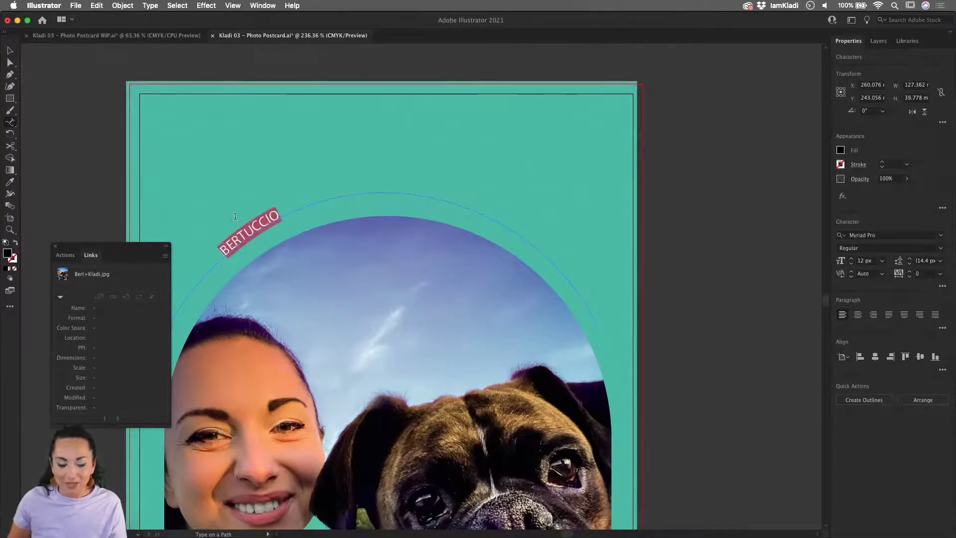
{"action": "left_click", "coordinate": [941, 235]}
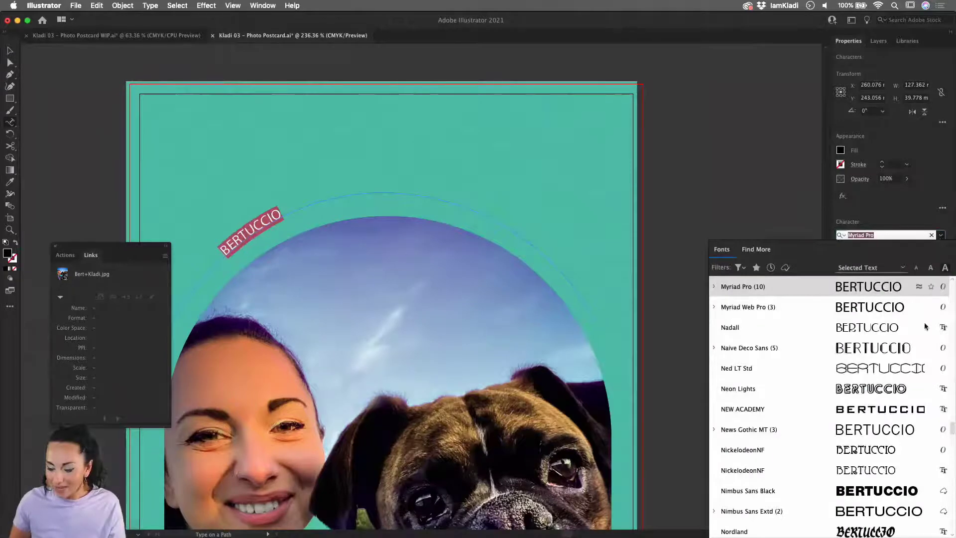
{"action": "scroll", "coordinate": [922, 458], "scroll_direction": "down", "scroll_amount": 2}
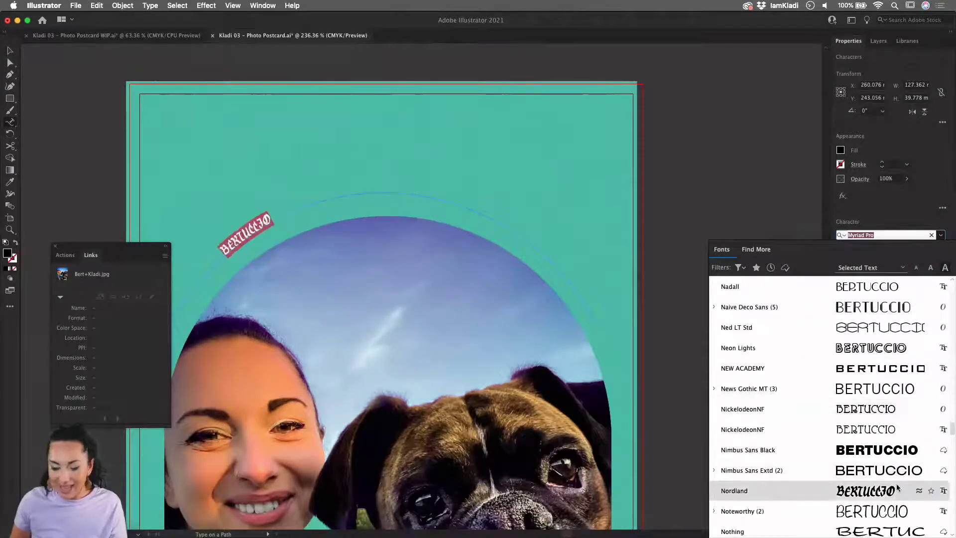
{"action": "scroll", "coordinate": [898, 488], "scroll_direction": "down", "scroll_amount": 3}
{"action": "scroll", "coordinate": [898, 489], "scroll_direction": "up", "scroll_amount": 10}
{"action": "scroll", "coordinate": [897, 489], "scroll_direction": "up", "scroll_amount": 15}
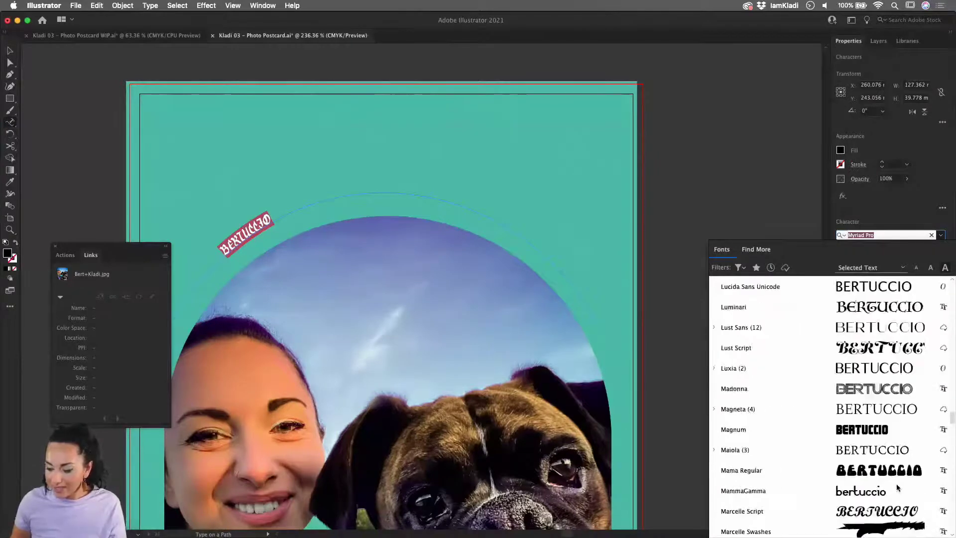
{"action": "scroll", "coordinate": [876, 423], "scroll_direction": "up", "scroll_amount": 5}
{"action": "scroll", "coordinate": [861, 384], "scroll_direction": "up", "scroll_amount": 10}
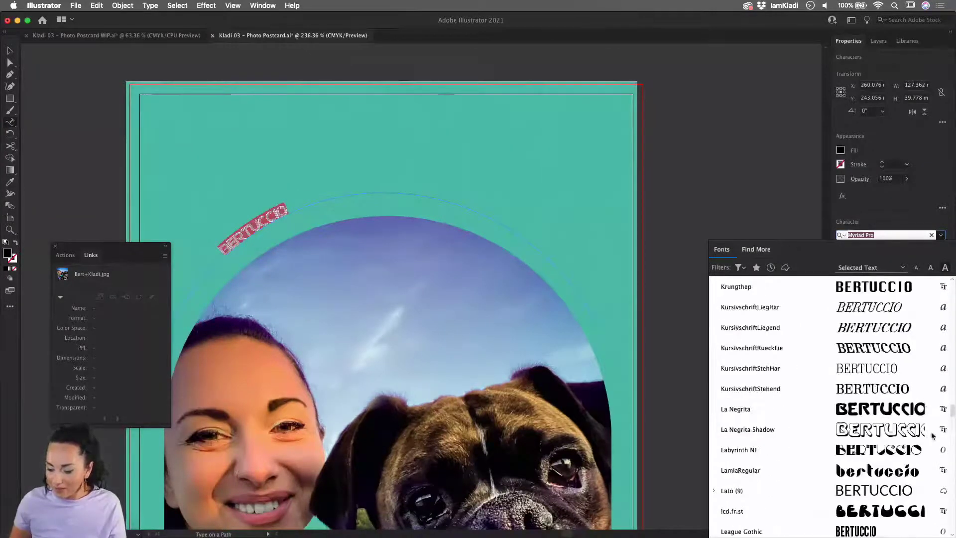
{"action": "scroll", "coordinate": [876, 343], "scroll_direction": "up", "scroll_amount": 10}
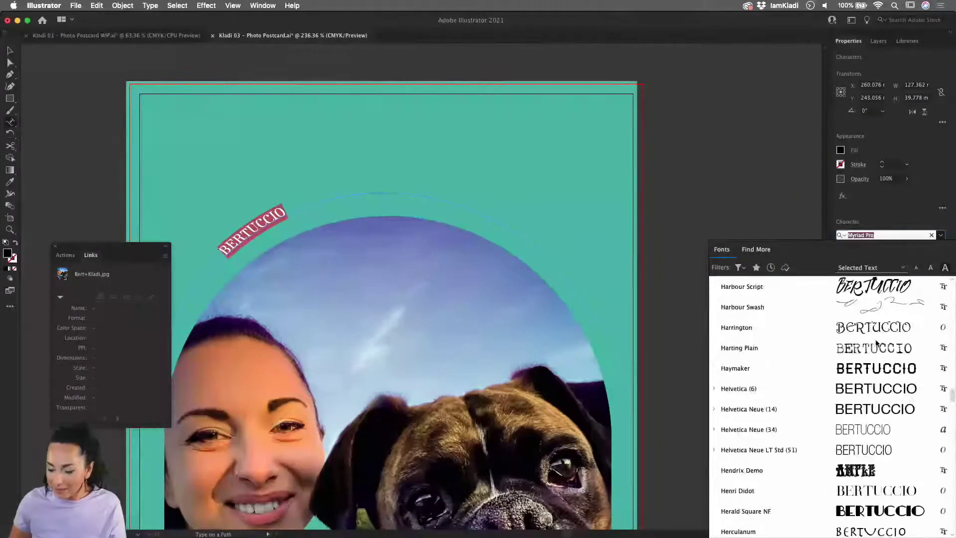
{"action": "scroll", "coordinate": [875, 343], "scroll_direction": "up", "scroll_amount": 5}
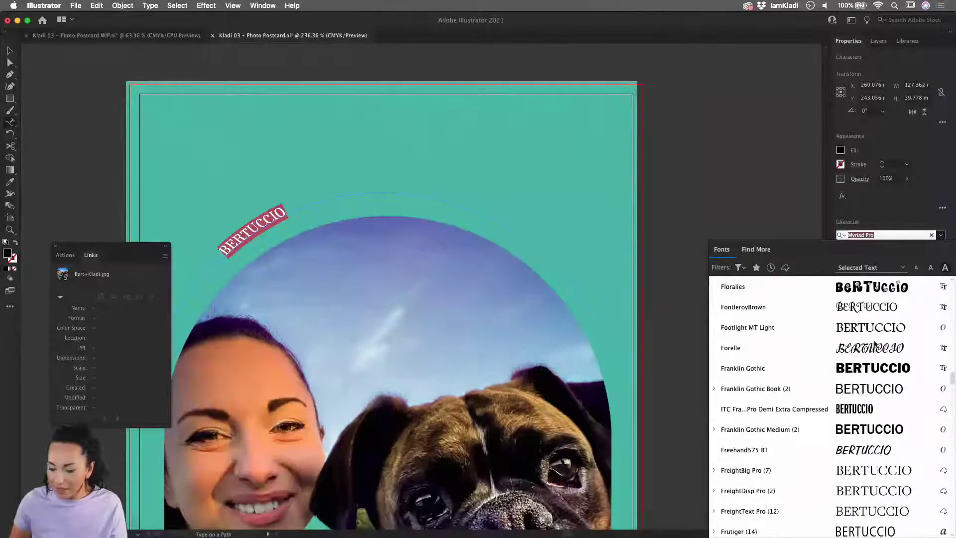
Check which font the curved title uses in the Photo Postcard WIP document, and return to the Photo Postcard document
{"action": "left_click", "coordinate": [190, 37]}
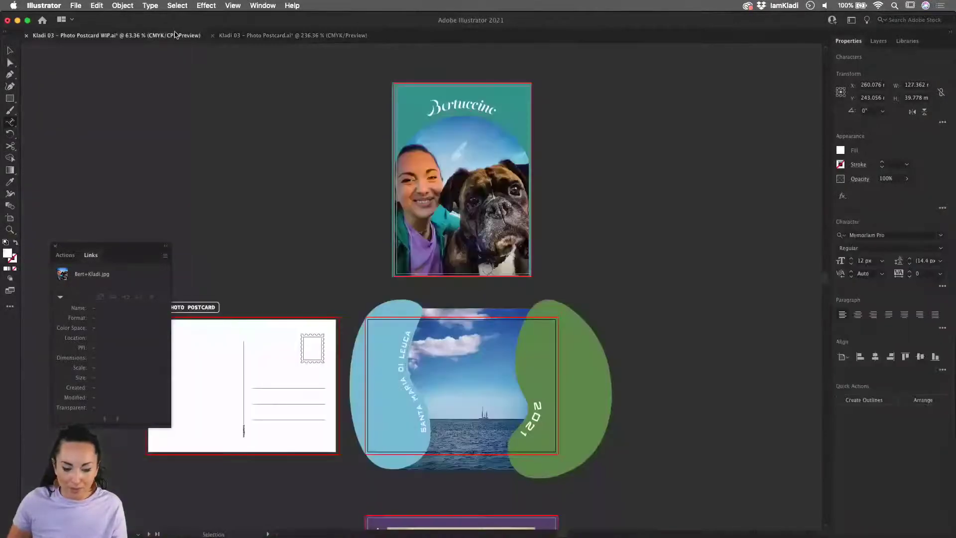
{"action": "left_click", "coordinate": [474, 103]}
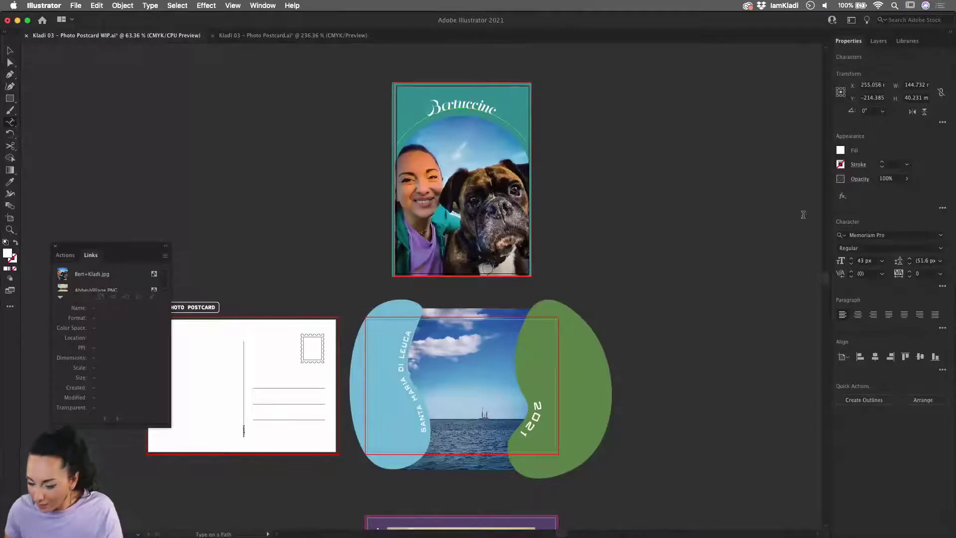
{"action": "left_click", "coordinate": [318, 38]}
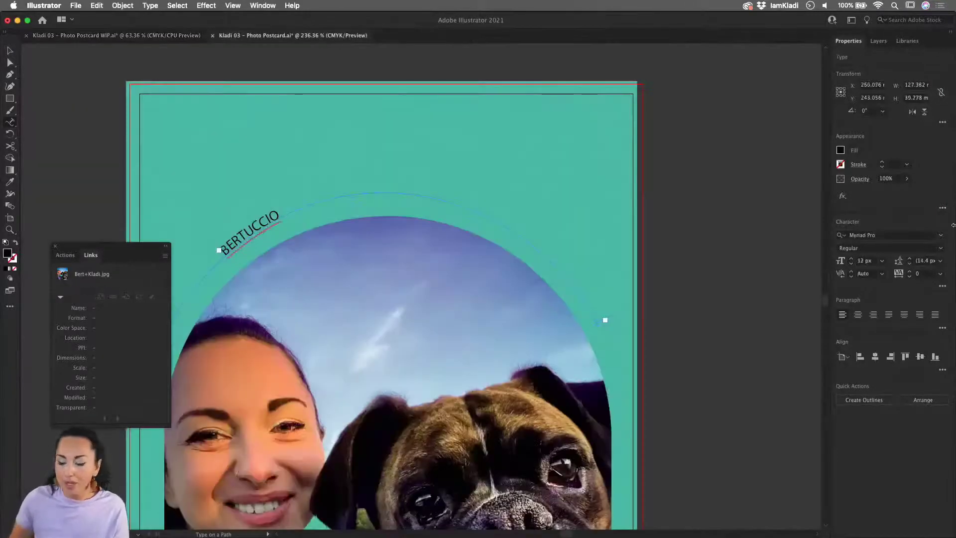
Set the BERTUCCIO lettering in Memoriam Pro and change its case to Title Case
{"action": "double_click", "coordinate": [262, 219]}
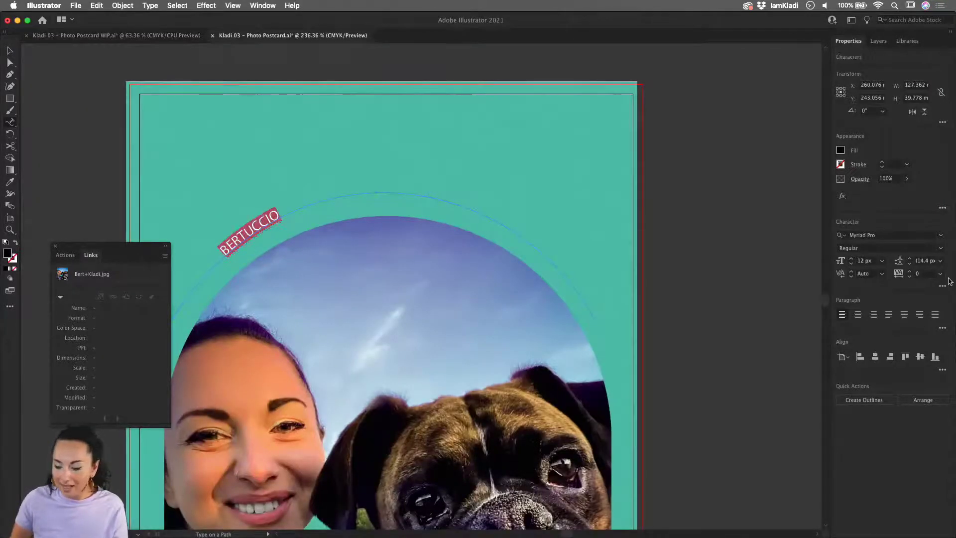
{"action": "left_click", "coordinate": [909, 235]}
{"action": "type", "text": "MEM"}
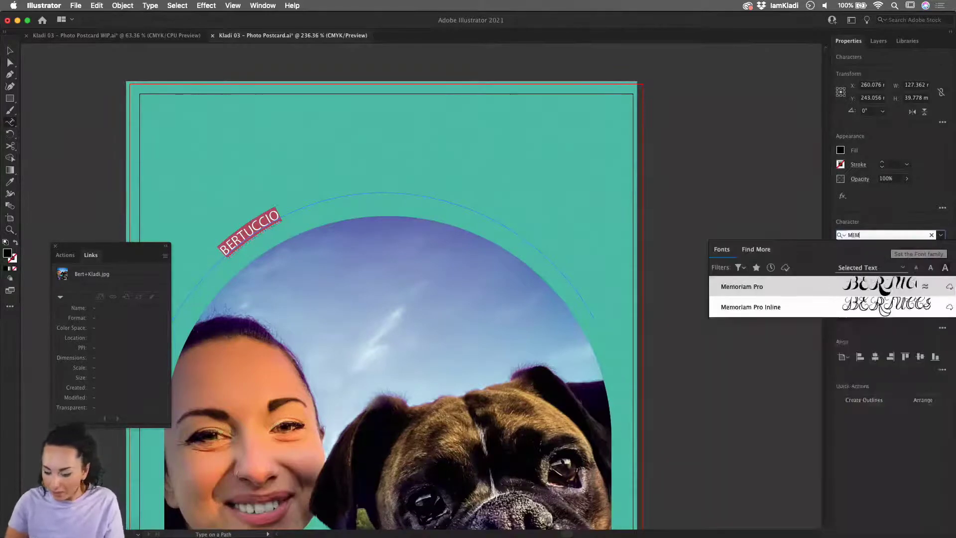
{"action": "left_click", "coordinate": [897, 284]}
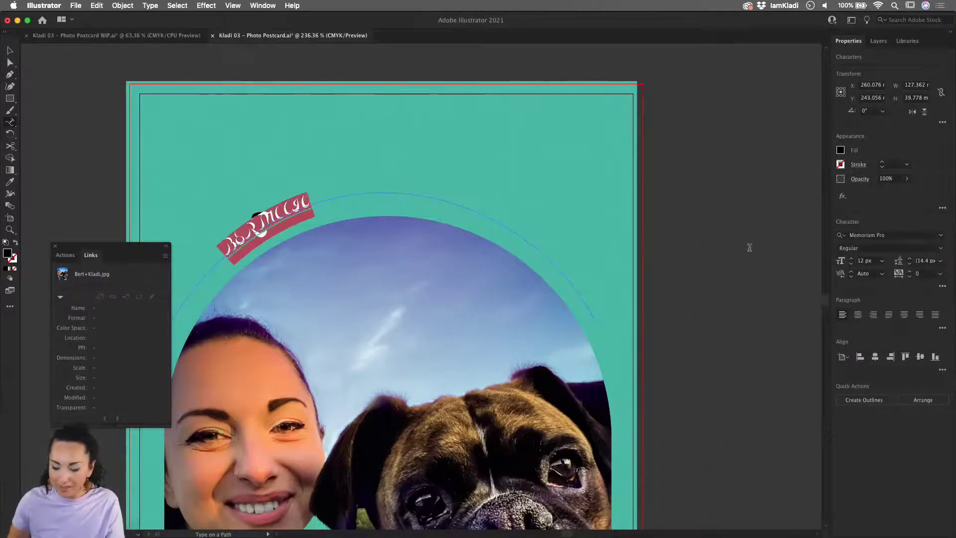
{"action": "left_click", "coordinate": [159, 7]}
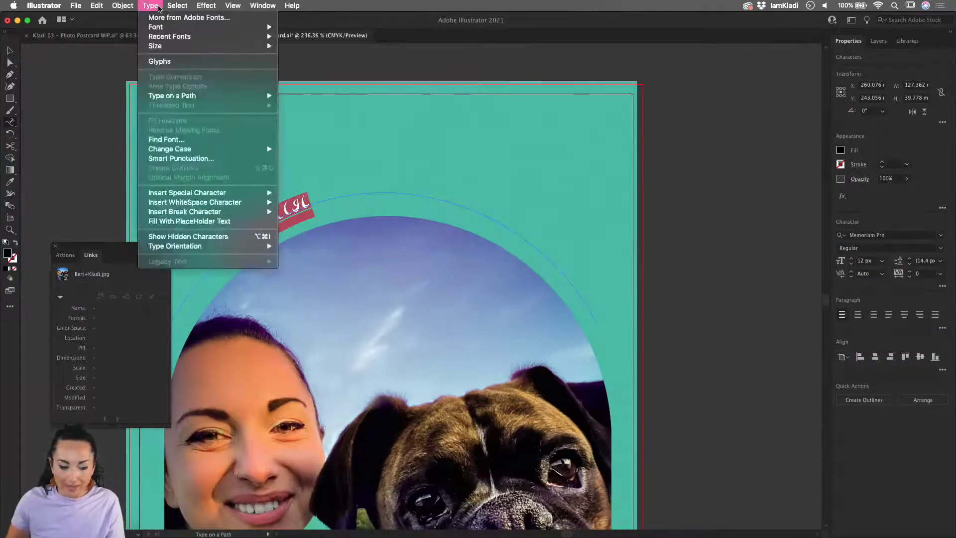
{"action": "mouse_move", "coordinate": [205, 149]}
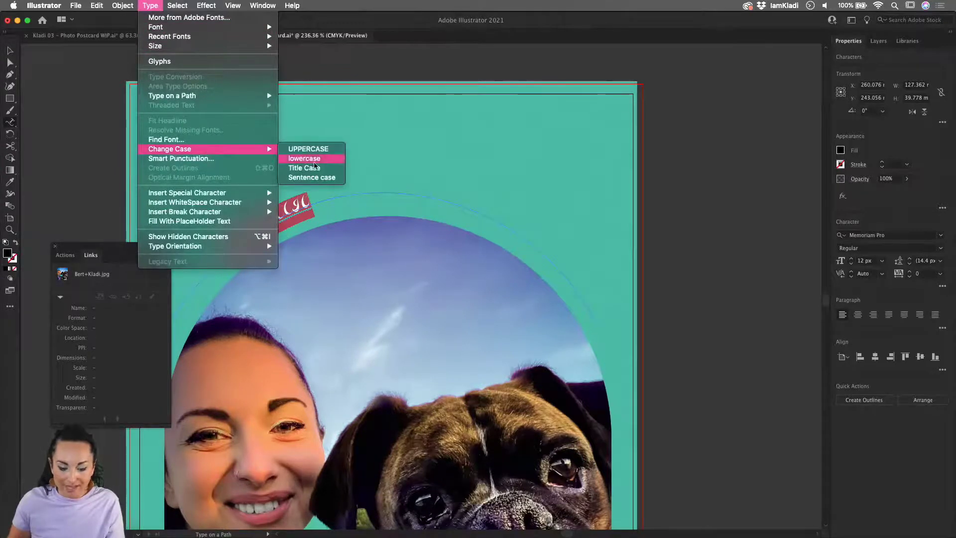
{"action": "left_click", "coordinate": [325, 168]}
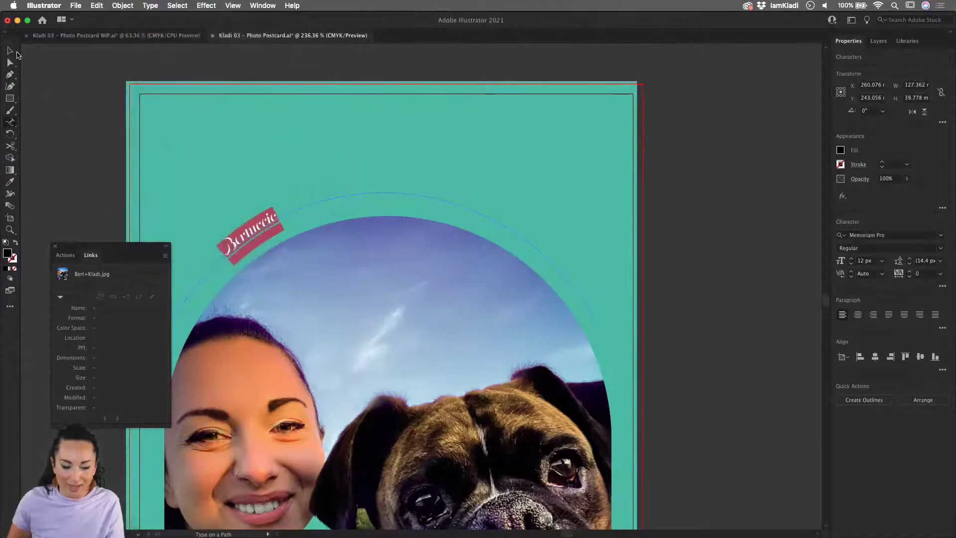
Enlarge the curved Bertuccio title to a font size of 61 px
{"action": "left_click", "coordinate": [851, 260]}
{"action": "left_click", "coordinate": [852, 260]}
{"action": "left_click", "coordinate": [851, 259]}
{"action": "left_click", "coordinate": [851, 260]}
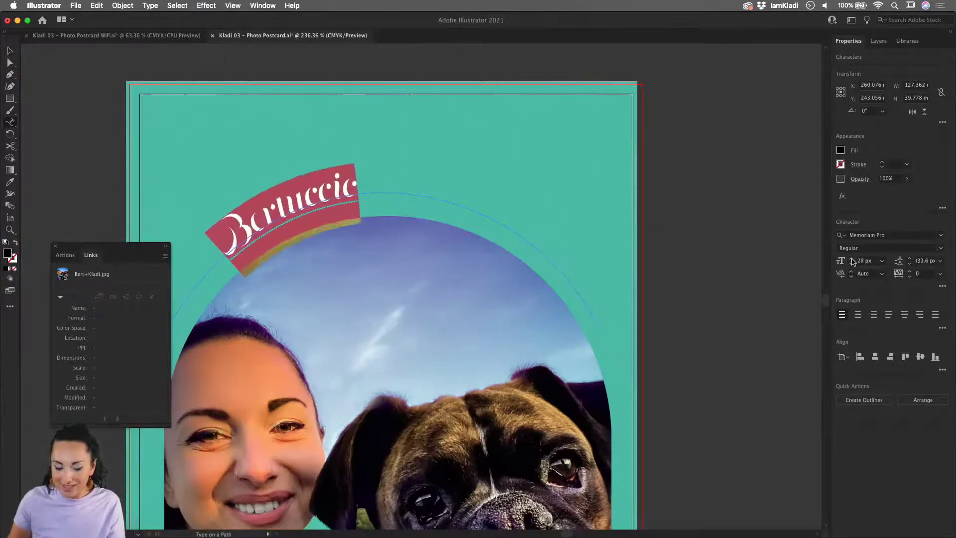
{"action": "left_click", "coordinate": [851, 260]}
{"action": "left_click", "coordinate": [852, 260]}
{"action": "left_click", "coordinate": [852, 260]}
{"action": "left_click", "coordinate": [851, 260]}
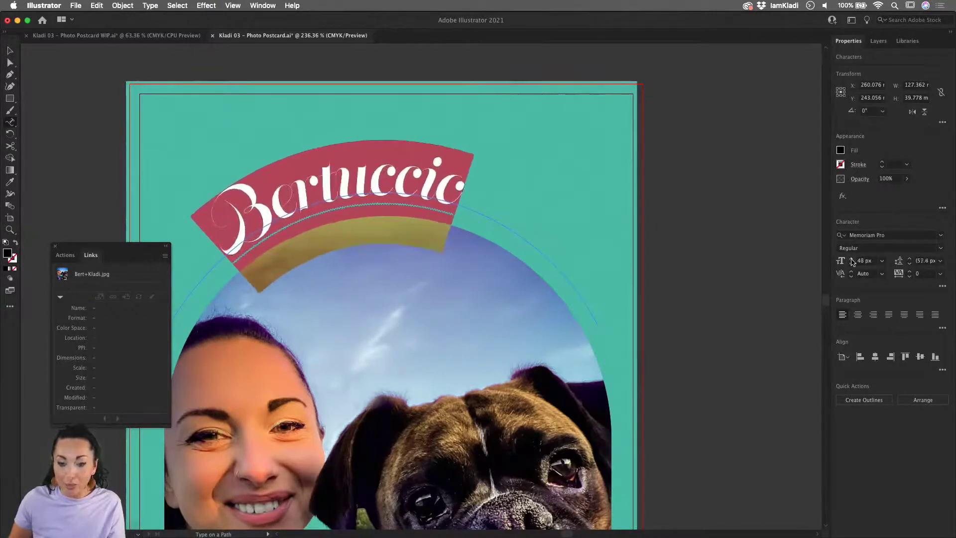
{"action": "left_click", "coordinate": [851, 260]}
{"action": "left_click", "coordinate": [852, 260]}
{"action": "left_click", "coordinate": [851, 260]}
{"action": "left_click", "coordinate": [852, 260]}
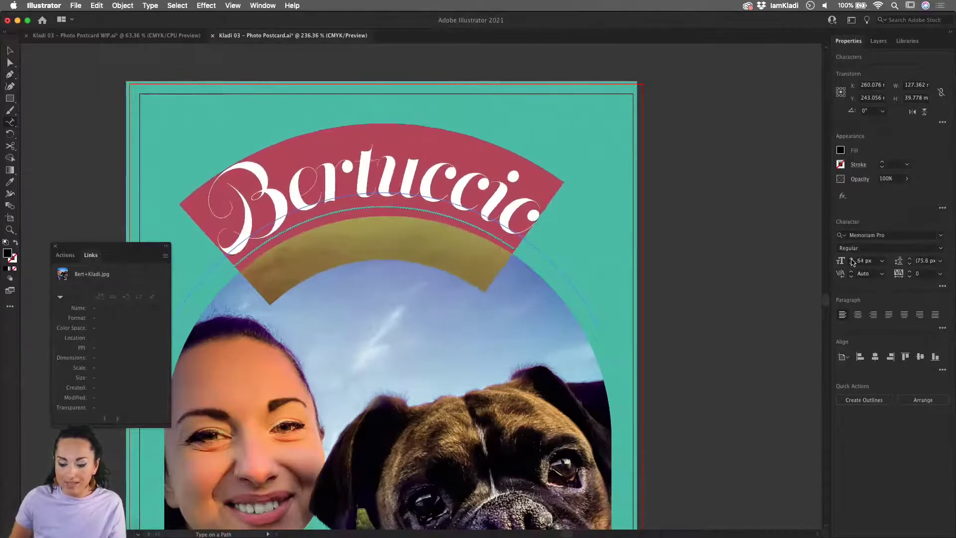
{"action": "left_click", "coordinate": [851, 260]}
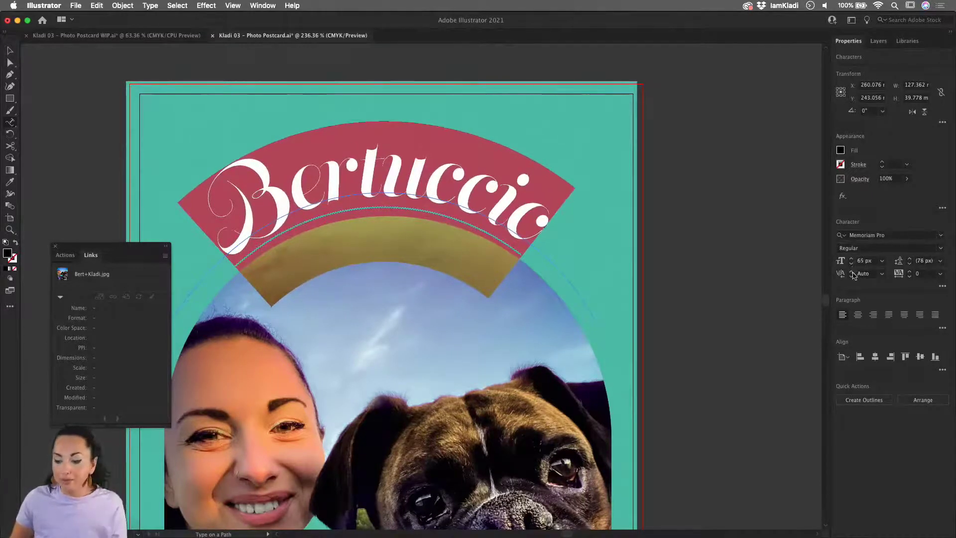
{"action": "left_click", "coordinate": [851, 264]}
{"action": "left_click", "coordinate": [852, 263]}
{"action": "left_click", "coordinate": [851, 264]}
{"action": "left_click", "coordinate": [851, 264]}
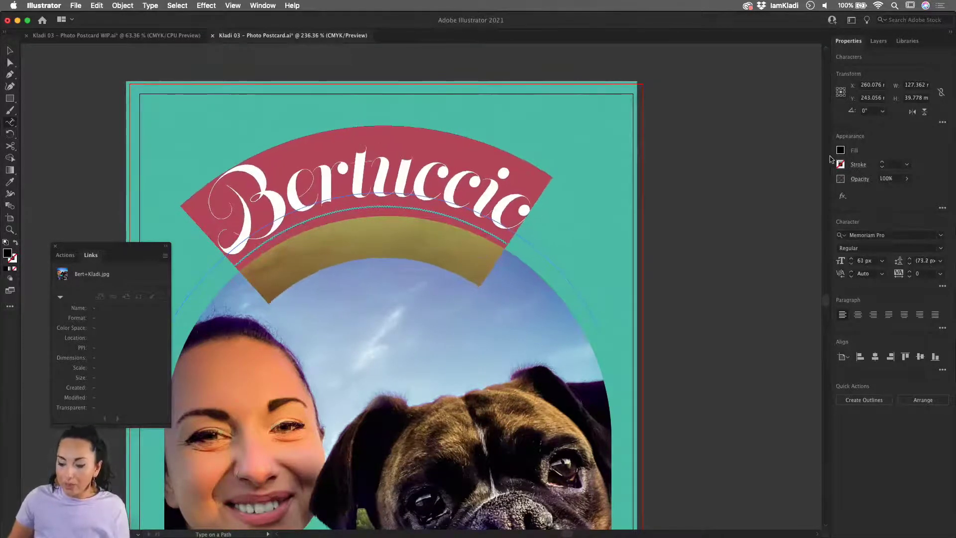
Fill the curved Bertuccio title with white and reduce its font size to 56 px
{"action": "left_click", "coordinate": [841, 151]}
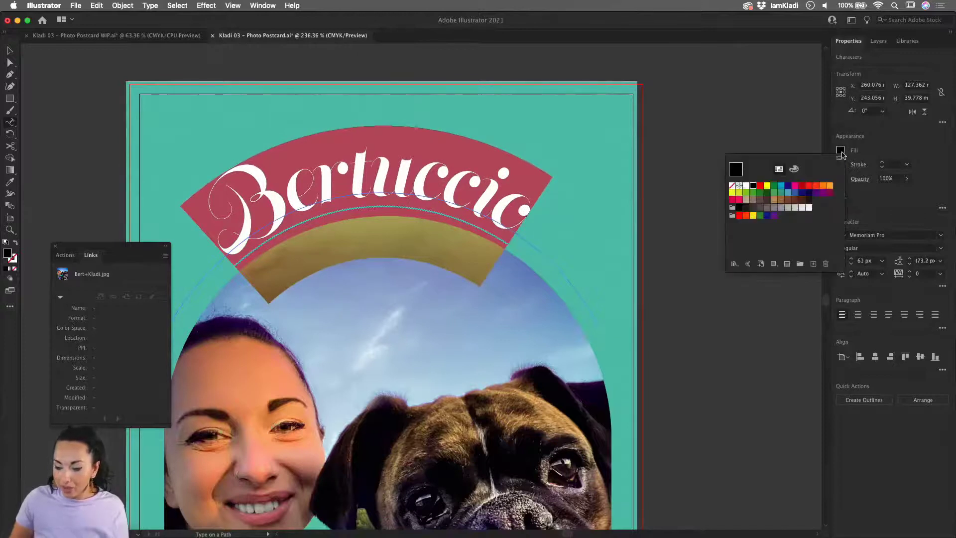
{"action": "left_click", "coordinate": [753, 185]}
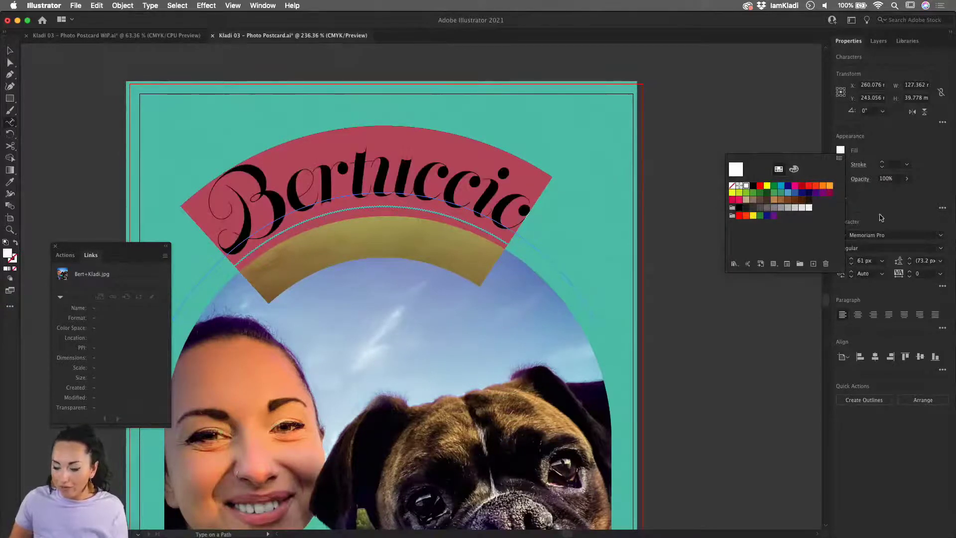
{"action": "left_click", "coordinate": [851, 264]}
{"action": "left_click", "coordinate": [851, 264]}
{"action": "left_click", "coordinate": [852, 264]}
{"action": "left_click", "coordinate": [851, 264]}
{"action": "left_click", "coordinate": [852, 264]}
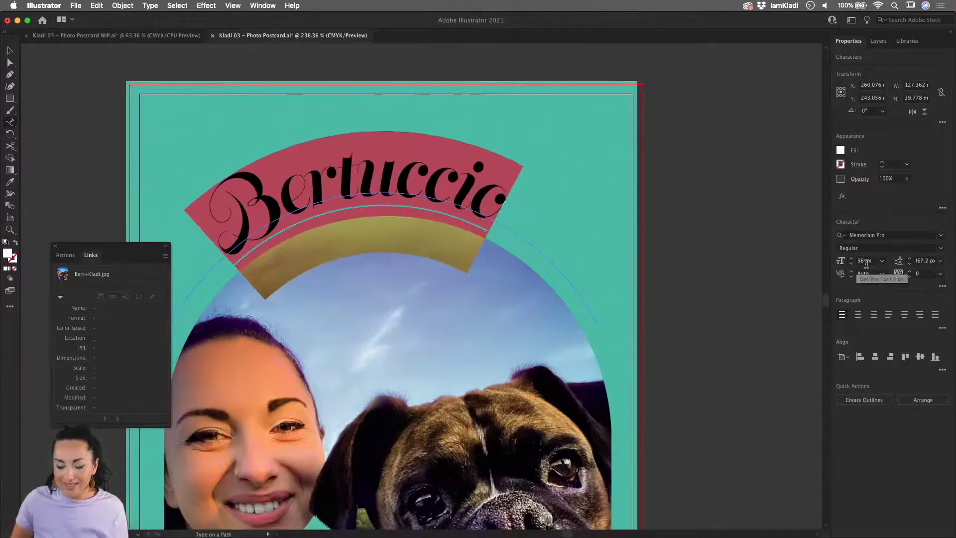
Slide the Bertuccio lettering along its path until it is centred above the arch-shaped photo
{"action": "left_click", "coordinate": [10, 50]}
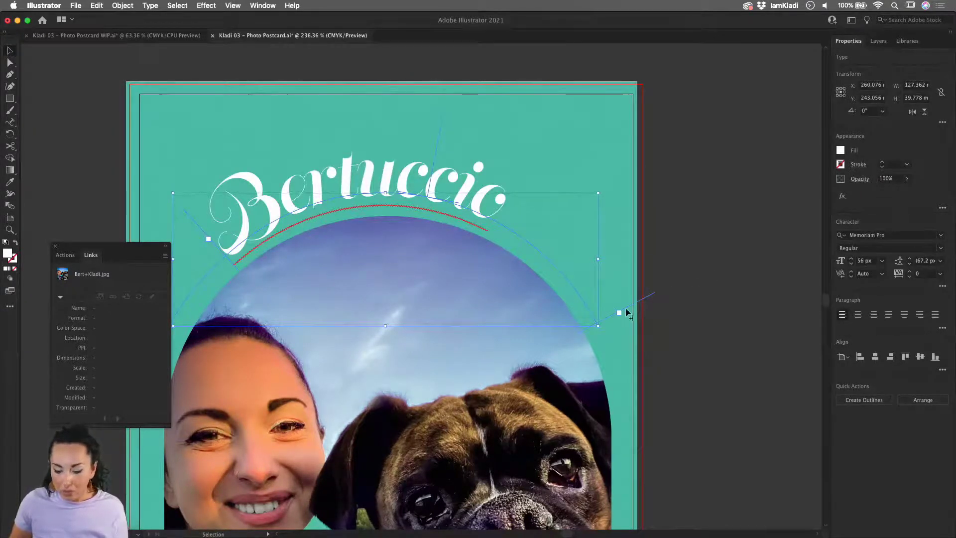
{"action": "left_click_drag", "start_coordinate": [631, 308], "coordinate": [627, 300]}
{"action": "left_click_drag", "start_coordinate": [585, 245], "coordinate": [524, 189]}
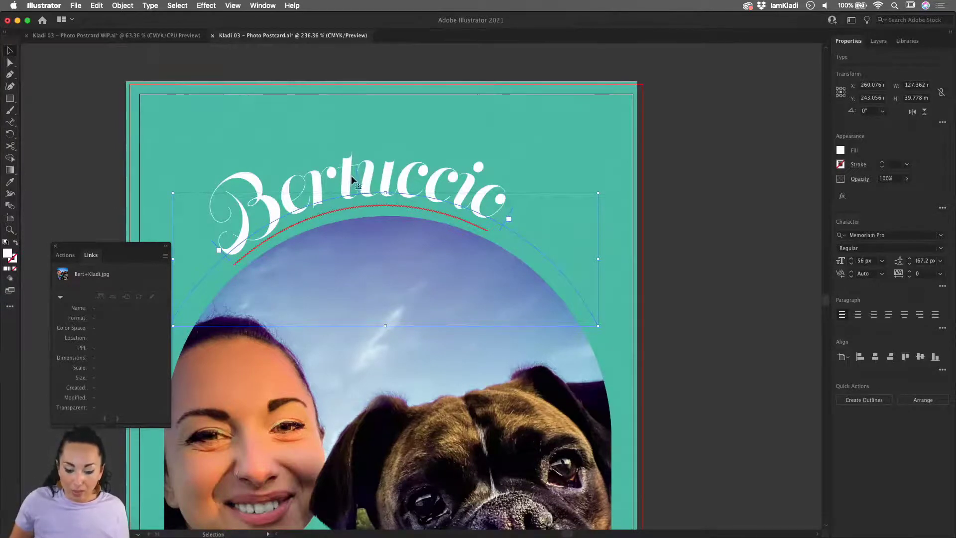
{"action": "key", "text": "a"}
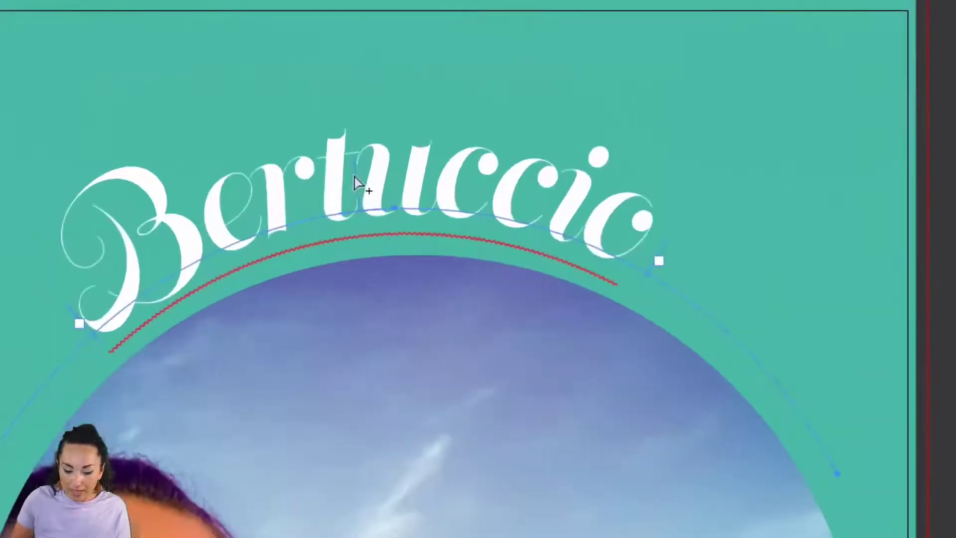
{"action": "key", "text": "v"}
{"action": "left_click_drag", "start_coordinate": [353, 172], "coordinate": [410, 178]}
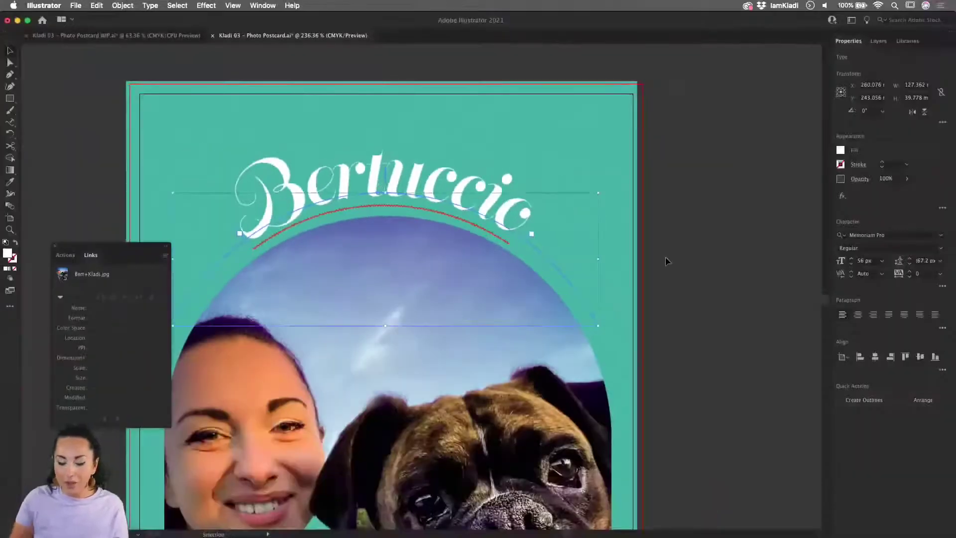
{"action": "left_click", "coordinate": [665, 256]}
Move the curved Bertuccio title from the Photo layer to the Text layer
{"action": "scroll", "coordinate": [665, 256], "scroll_direction": "down", "scroll_amount": 3}
{"action": "scroll", "coordinate": [665, 259], "scroll_direction": "right", "scroll_amount": 3}
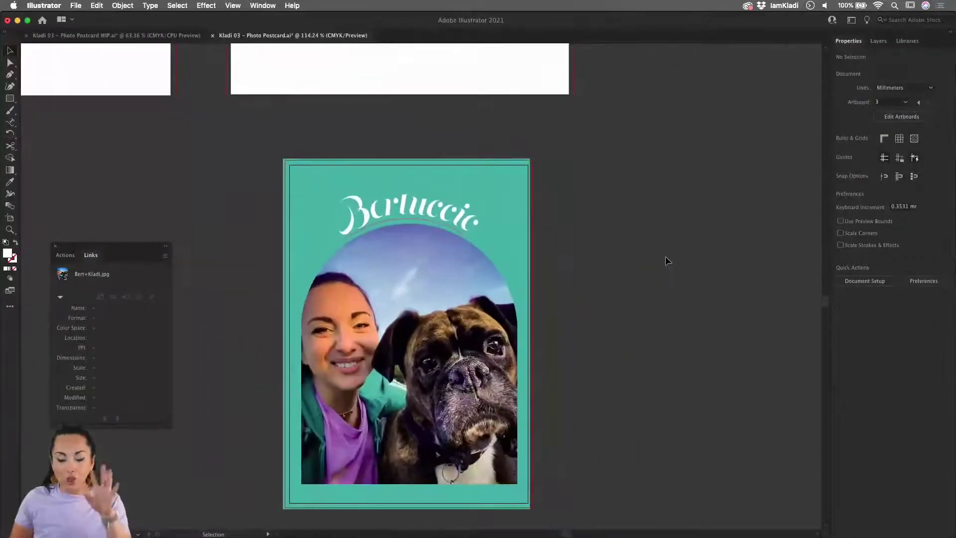
{"action": "scroll", "coordinate": [665, 258], "scroll_direction": "down", "scroll_amount": 2}
{"action": "scroll", "coordinate": [666, 258], "scroll_direction": "right", "scroll_amount": 3}
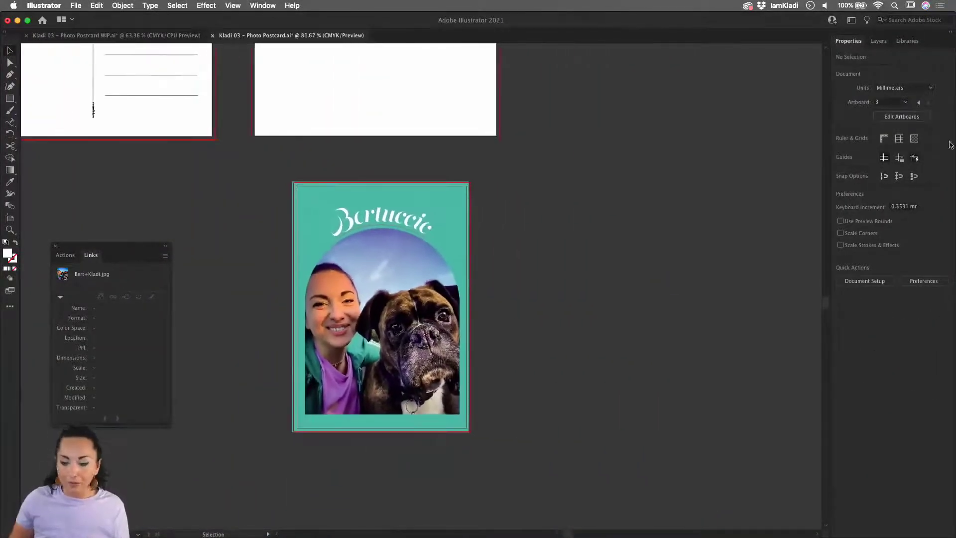
{"action": "left_click", "coordinate": [879, 41]}
{"action": "left_click", "coordinate": [864, 88]}
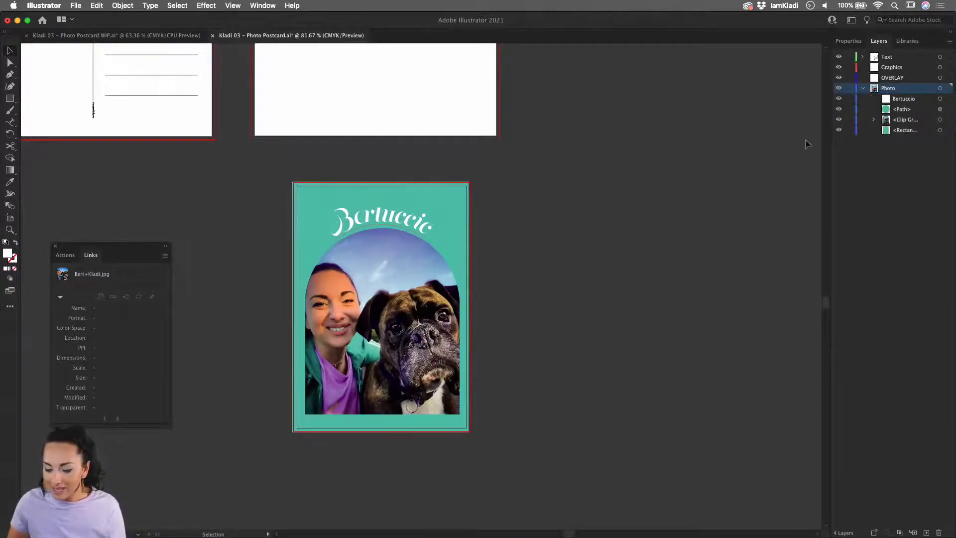
{"action": "left_click", "coordinate": [396, 219]}
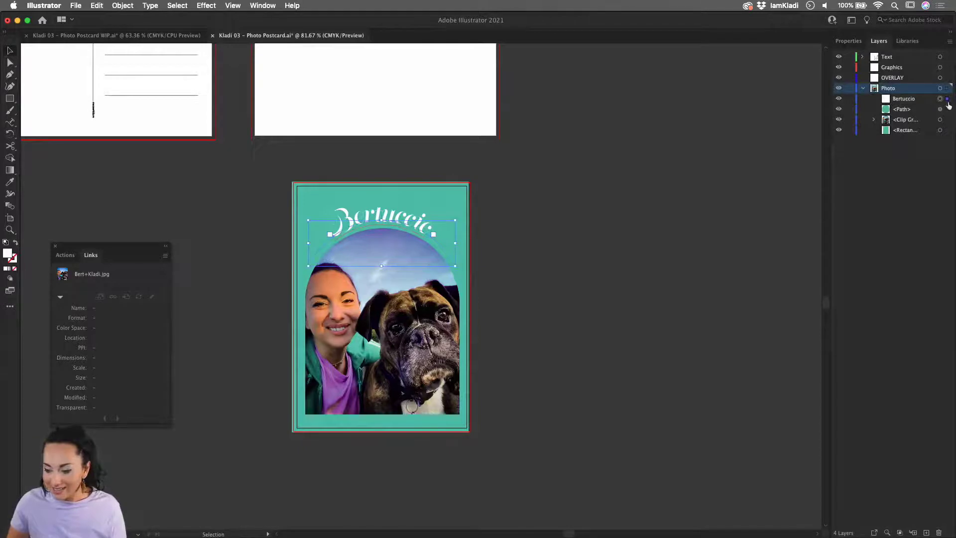
{"action": "left_click_drag", "start_coordinate": [948, 103], "coordinate": [908, 58]}
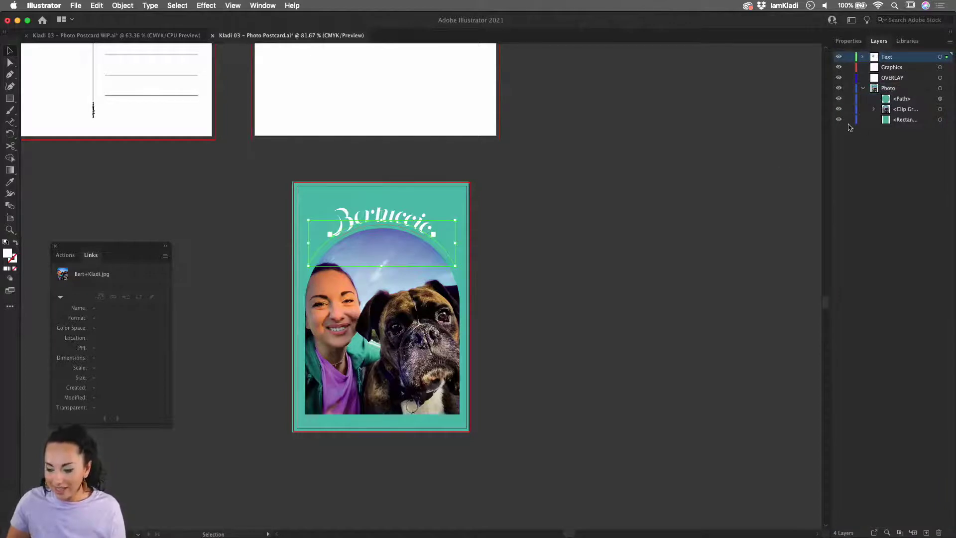
{"action": "left_click", "coordinate": [643, 202]}
Embed the linked photo Bert+Kladi.jpg in the document
{"action": "scroll", "coordinate": [638, 237], "scroll_direction": "down", "scroll_amount": 2}
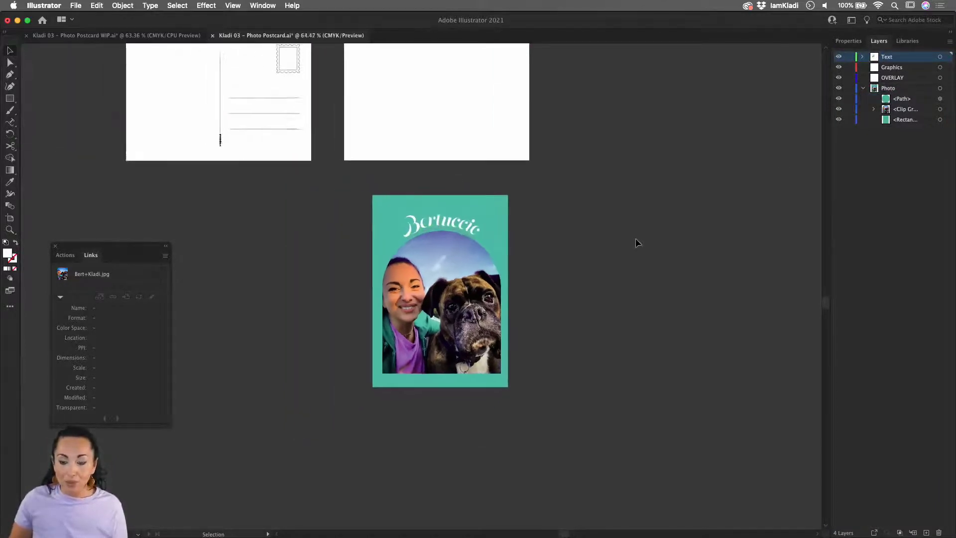
{"action": "scroll", "coordinate": [638, 243], "scroll_direction": "right", "scroll_amount": 2}
{"action": "scroll", "coordinate": [638, 243], "scroll_direction": "up", "scroll_amount": 1}
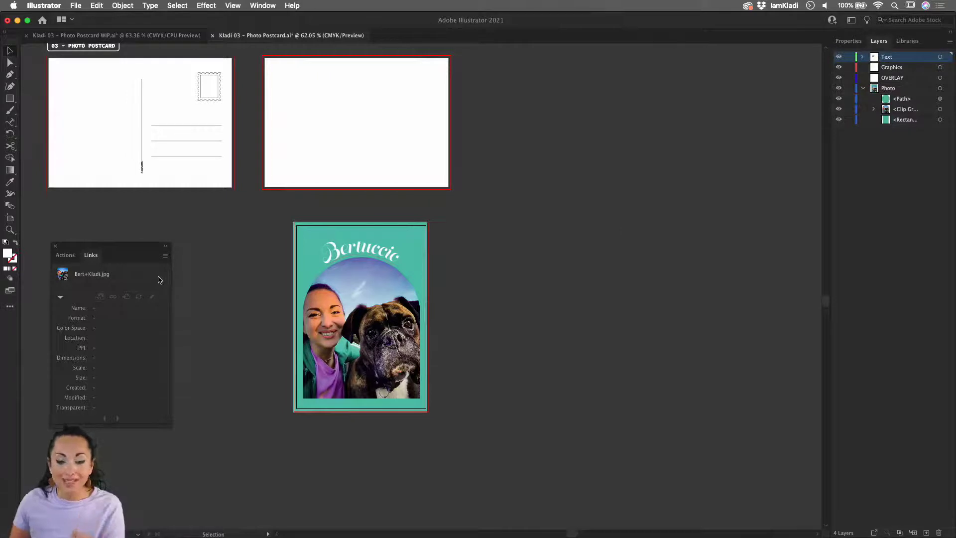
{"action": "left_click", "coordinate": [132, 273]}
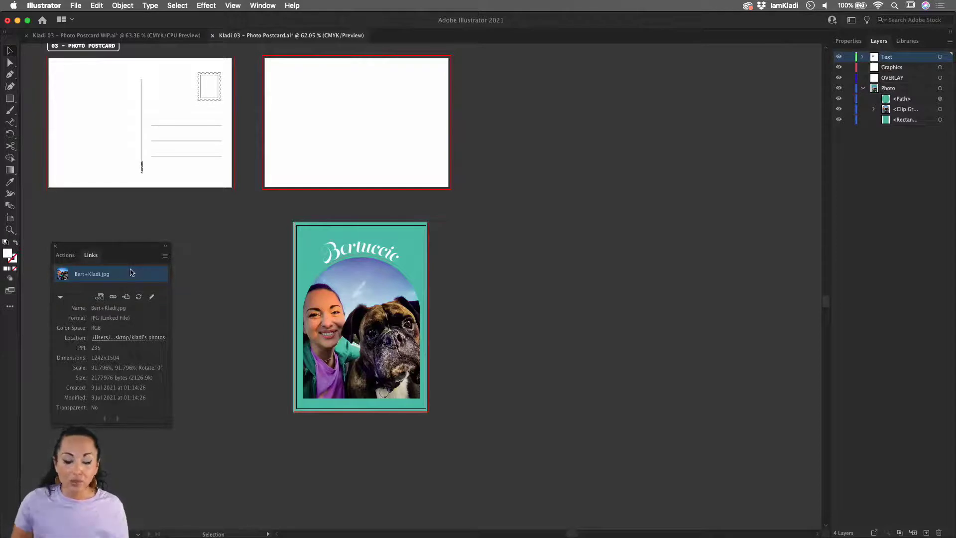
{"action": "left_click", "coordinate": [164, 256]}
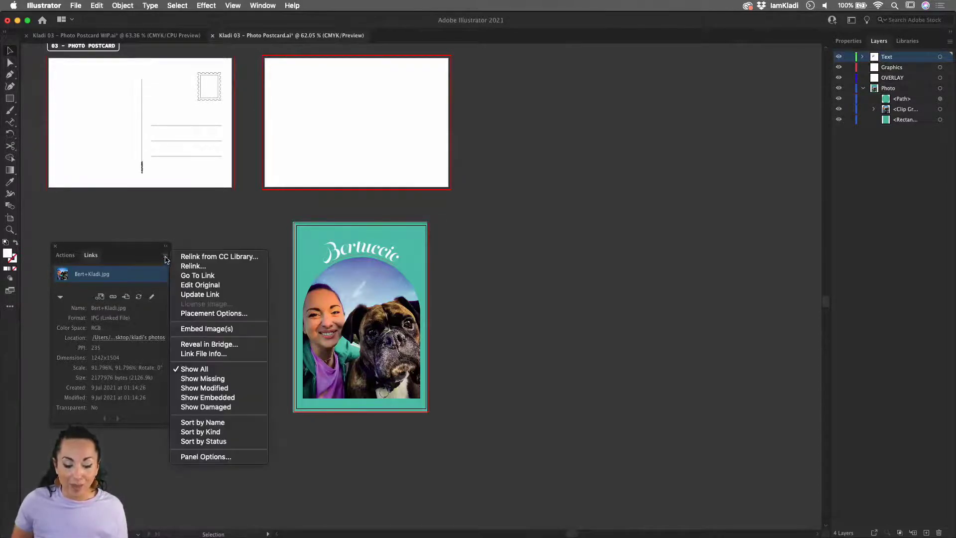
{"action": "left_click", "coordinate": [208, 329]}
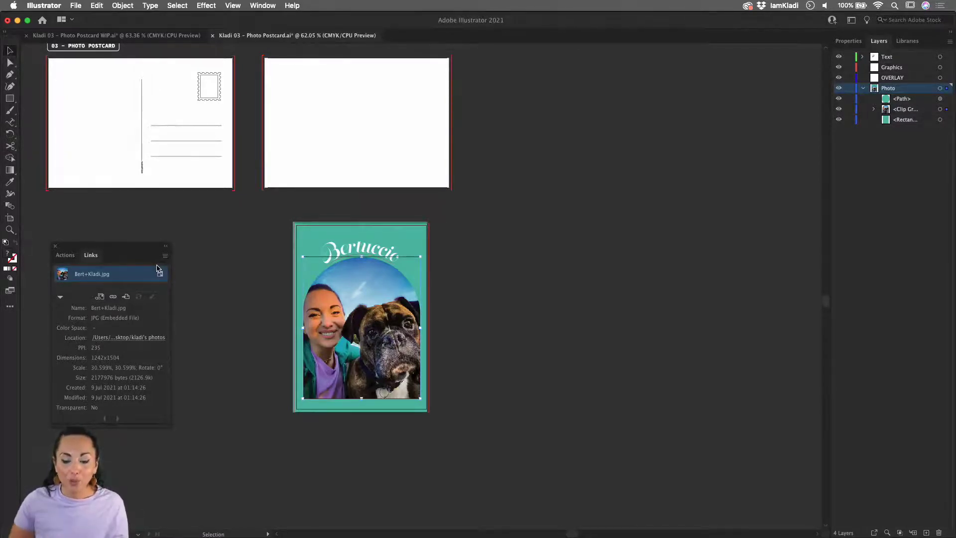
Try relinking the embedded postcard photo to HeatonPark.JPG, and undo the replacement
{"action": "scroll", "coordinate": [263, 306], "scroll_direction": "up", "scroll_amount": 5}
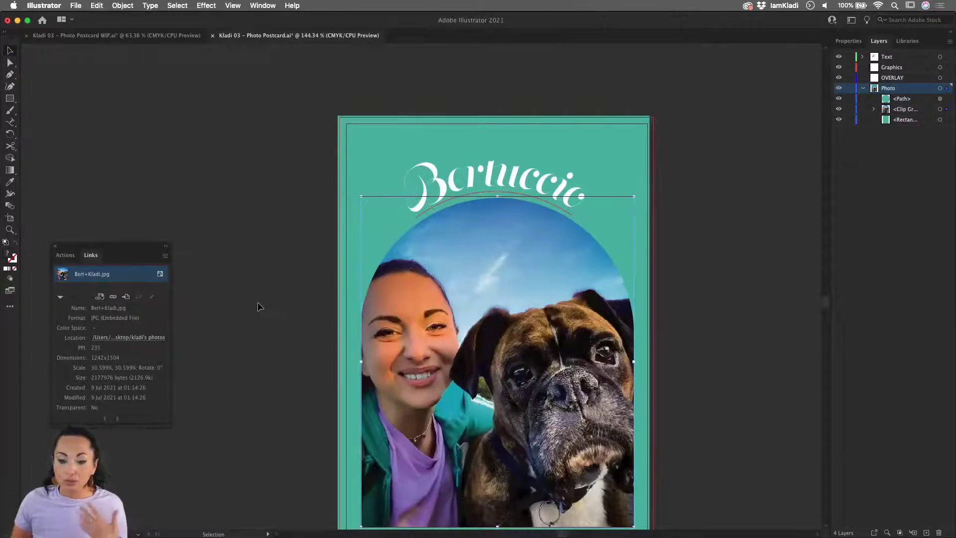
{"action": "left_click", "coordinate": [114, 297]}
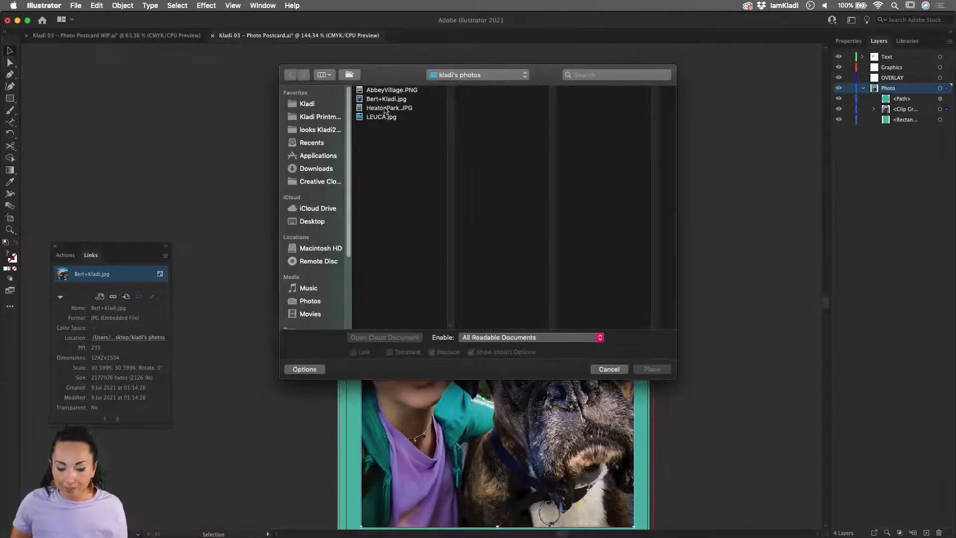
{"action": "left_click", "coordinate": [386, 108]}
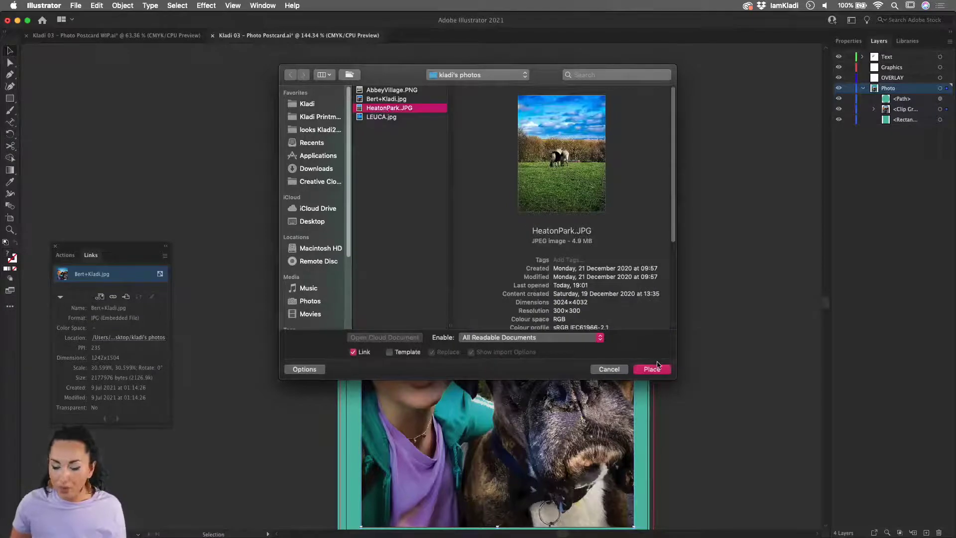
{"action": "left_click", "coordinate": [652, 369]}
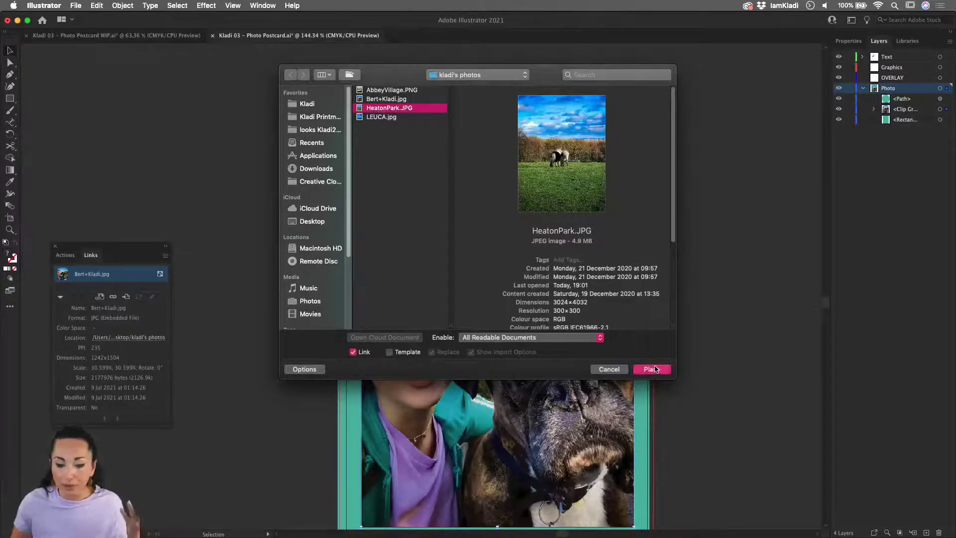
{"action": "scroll", "coordinate": [658, 366], "scroll_direction": "down", "scroll_amount": 4}
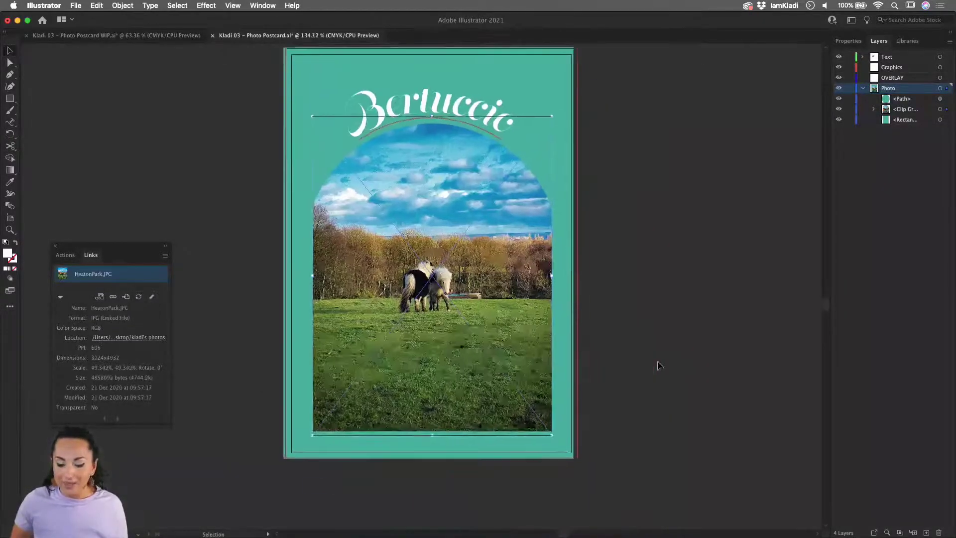
{"action": "key", "text": "super+z"}
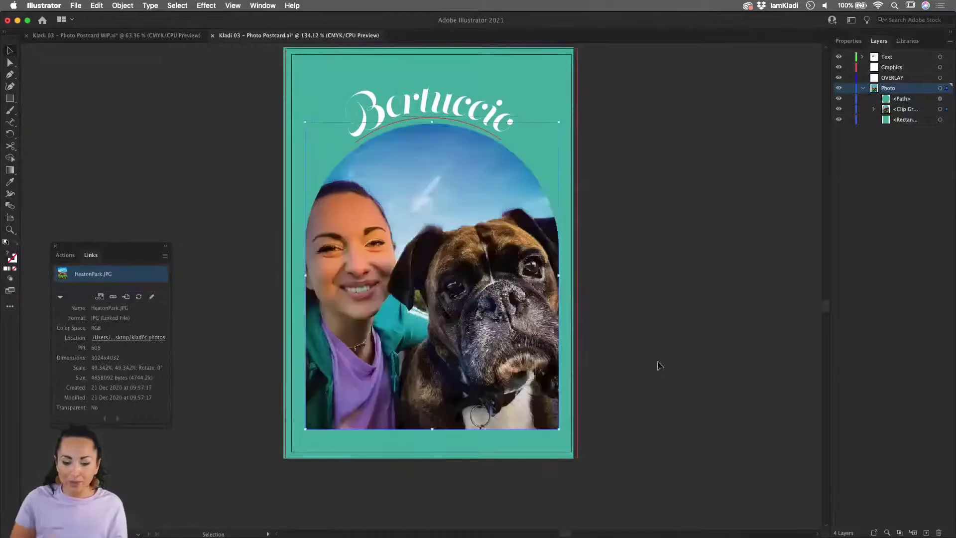
Duplicate the portrait postcard artboard with its artwork, placing the copy directly to the right of the original
{"action": "left_click", "coordinate": [10, 218]}
{"action": "scroll", "coordinate": [345, 259], "scroll_direction": "down", "scroll_amount": 3}
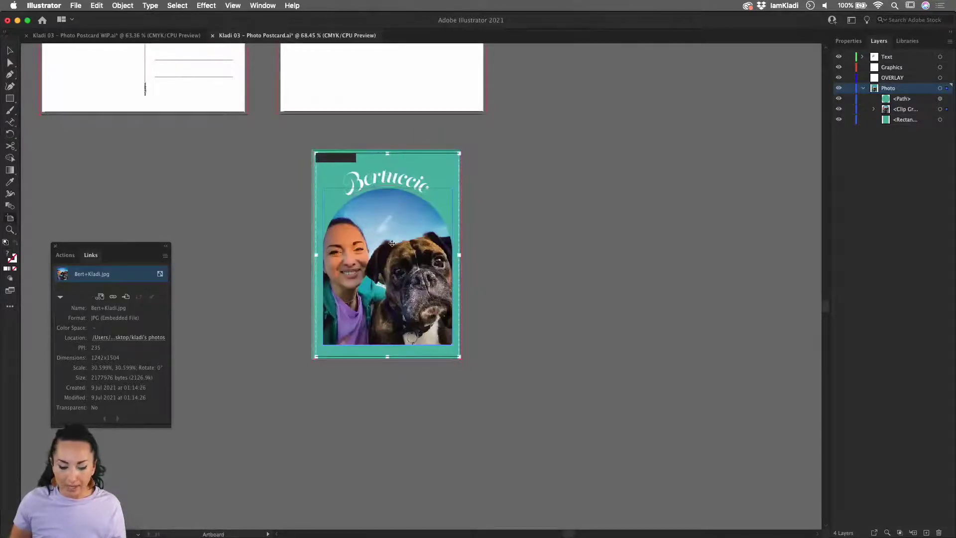
{"action": "left_click", "coordinate": [10, 220]}
{"action": "left_click_drag", "start_coordinate": [362, 273], "coordinate": [571, 260]}
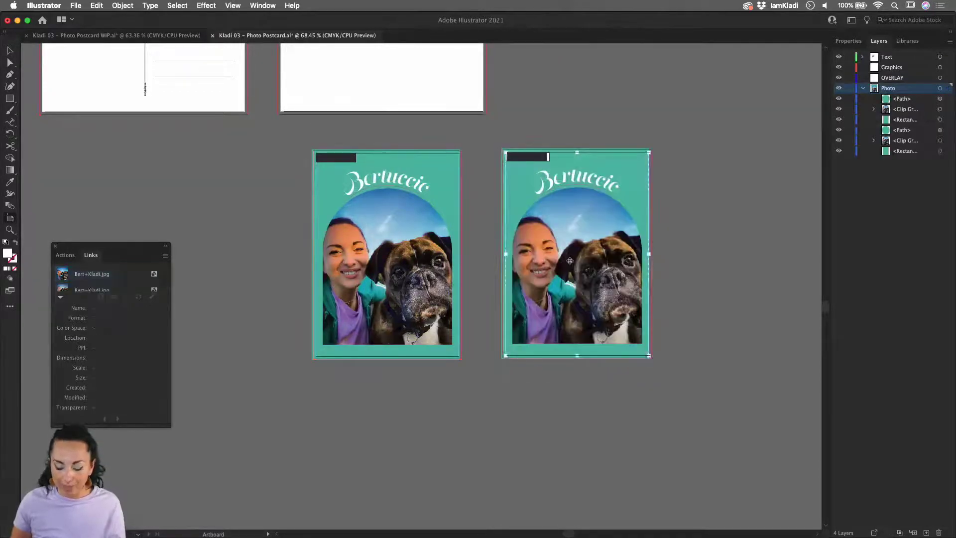
{"action": "key", "text": "v"}
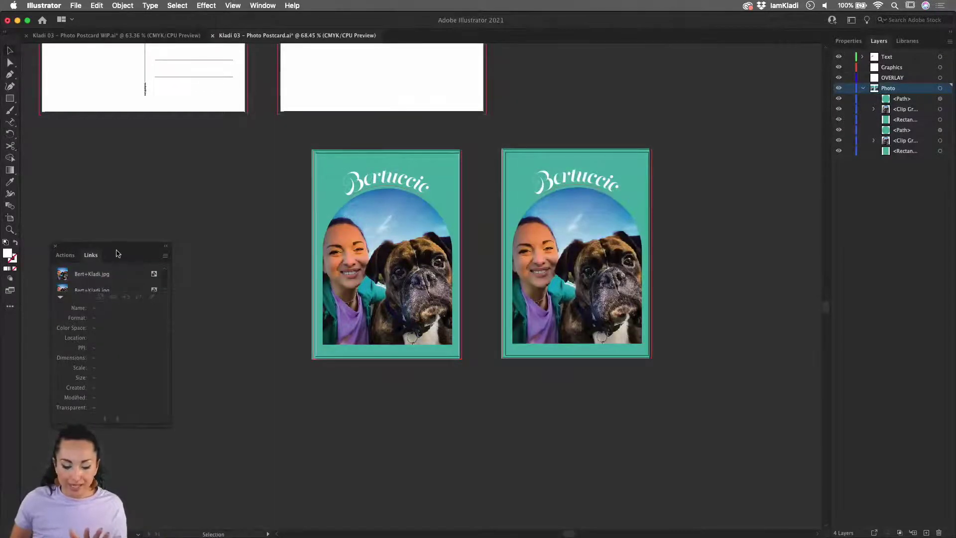
Replace the arch-masked photo on the duplicated postcard with HeatonPark.JPG by relinking it
{"action": "left_click_drag", "start_coordinate": [118, 245], "coordinate": [117, 209]}
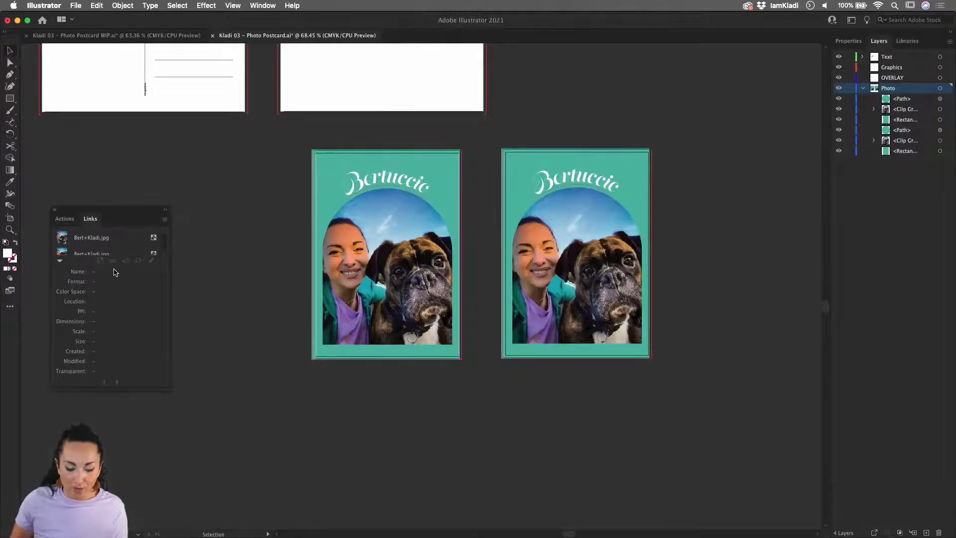
{"action": "left_click", "coordinate": [148, 253]}
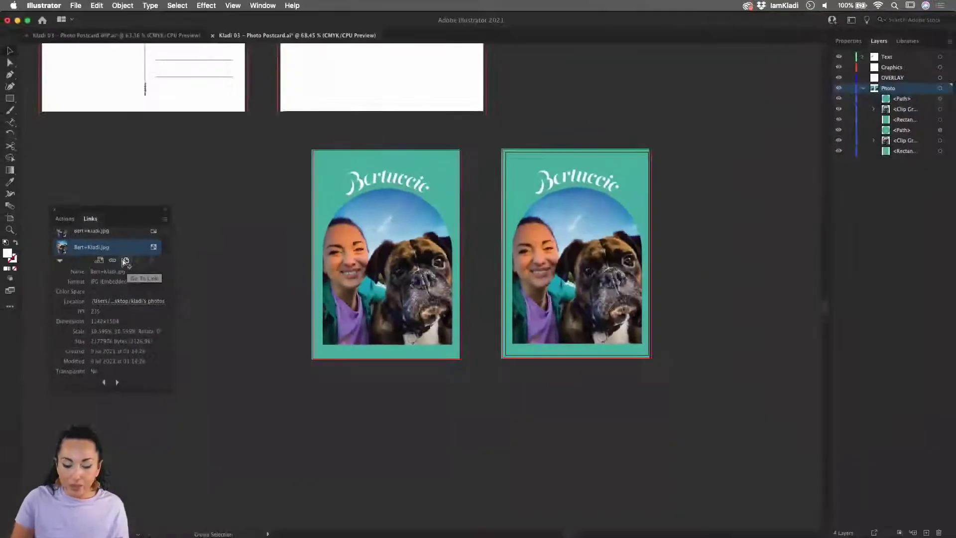
{"action": "left_click", "coordinate": [123, 258]}
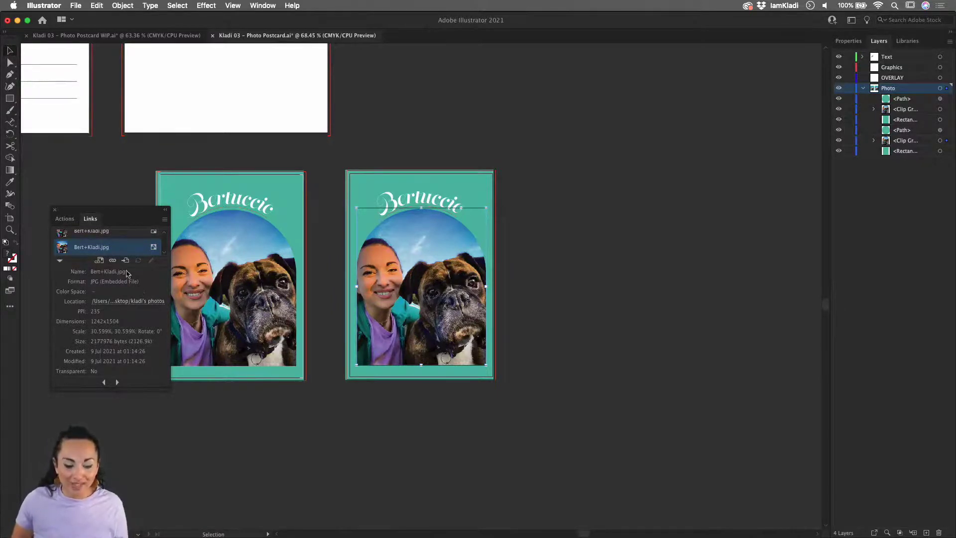
{"action": "left_click", "coordinate": [111, 262]}
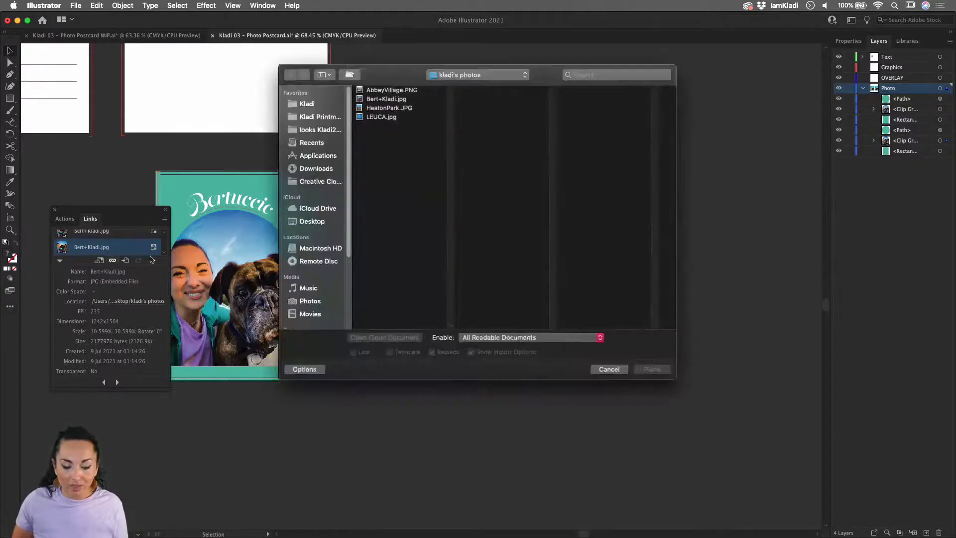
{"action": "left_click", "coordinate": [375, 108]}
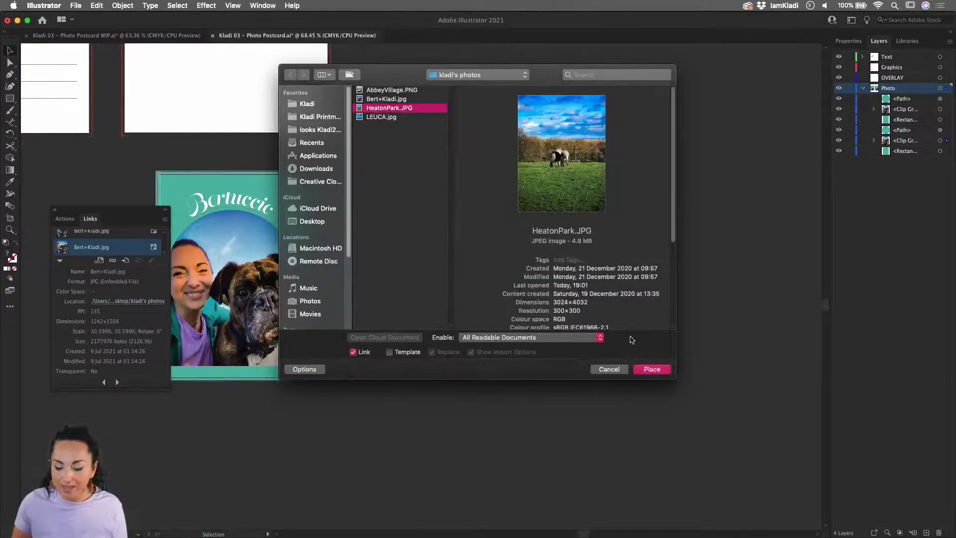
{"action": "left_click", "coordinate": [665, 371]}
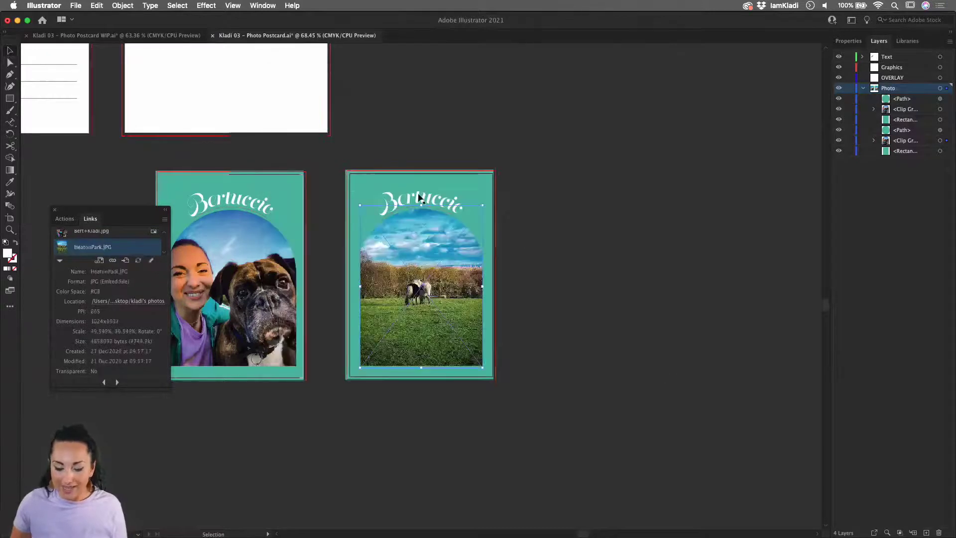
Replace the curved title on the duplicated postcard with "Heaton Park"
{"action": "left_click", "coordinate": [418, 195]}
{"action": "double_click", "coordinate": [409, 196]}
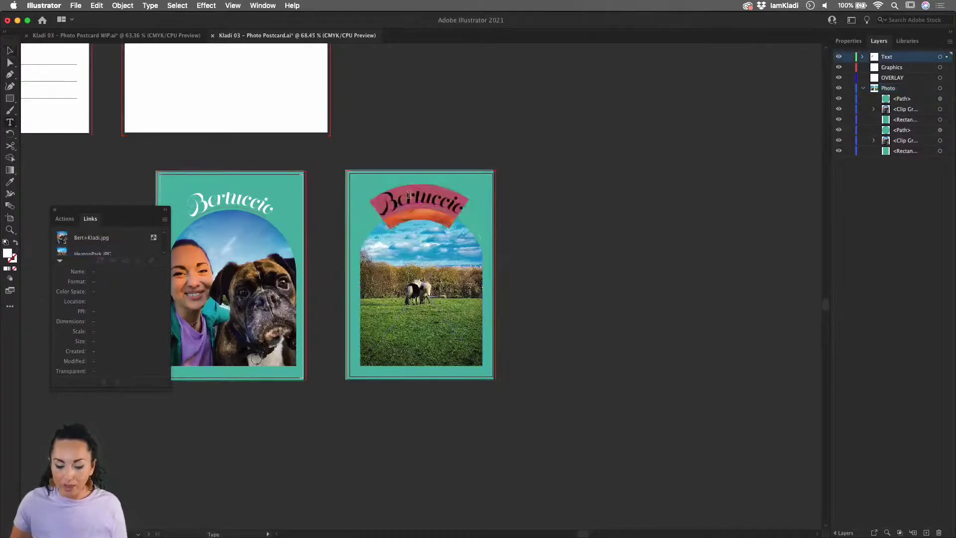
{"action": "type", "text": "He"}
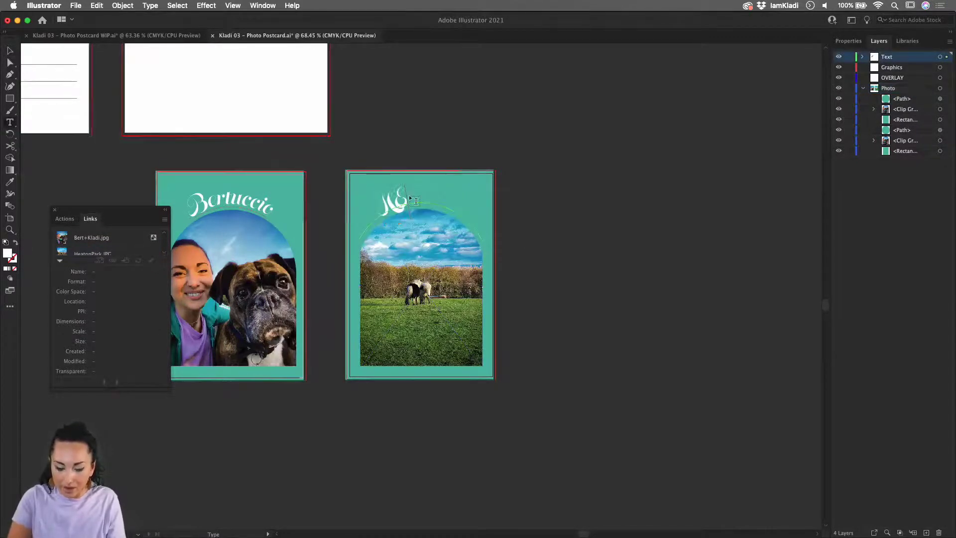
{"action": "type", "text": "aton"}
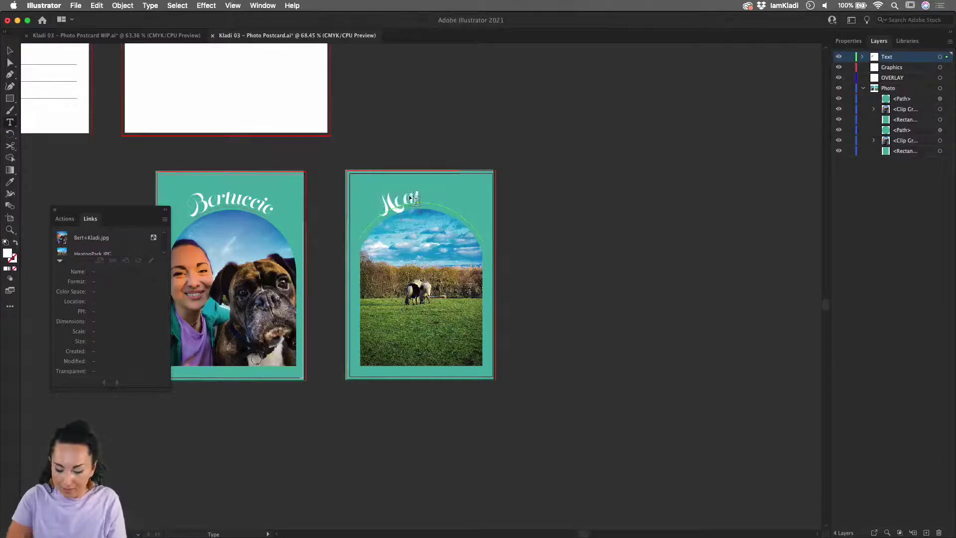
{"action": "type", "text": " Park"}
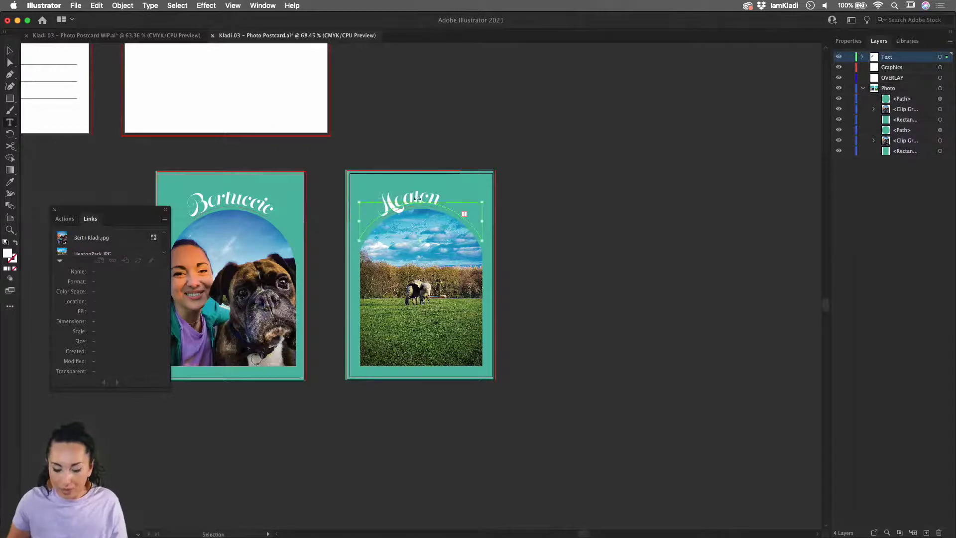
Reduce the font size of the curved Heaton Park title to 44 px and finish editing the text
{"action": "key", "text": "super+a"}
{"action": "left_click", "coordinate": [853, 41]}
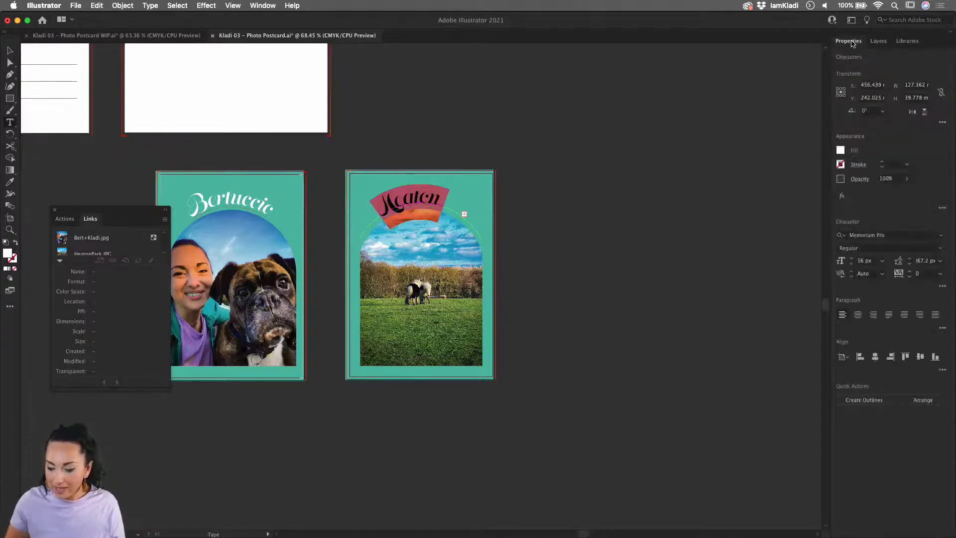
{"action": "left_click", "coordinate": [852, 265]}
{"action": "left_click", "coordinate": [852, 264]}
{"action": "left_click", "coordinate": [851, 264]}
{"action": "left_click", "coordinate": [851, 264]}
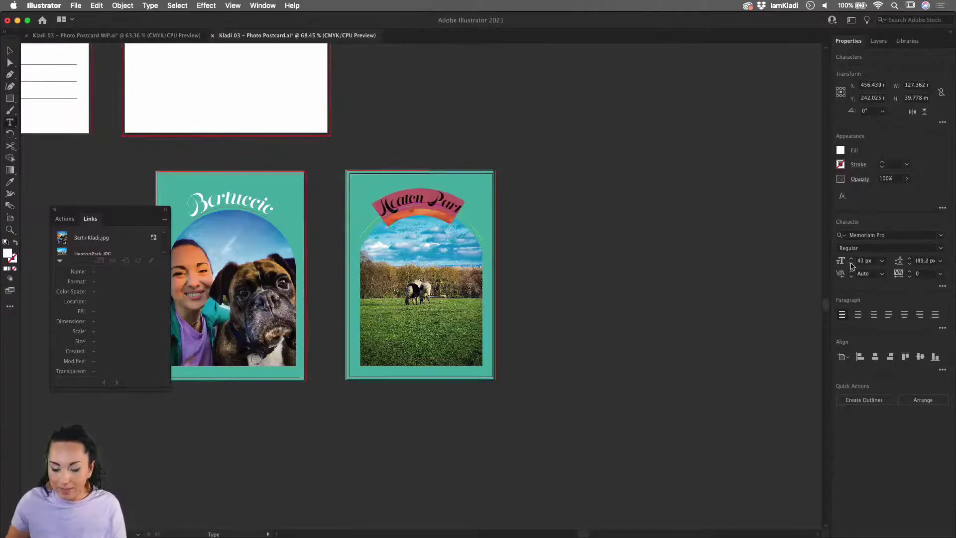
{"action": "left_click", "coordinate": [851, 258]}
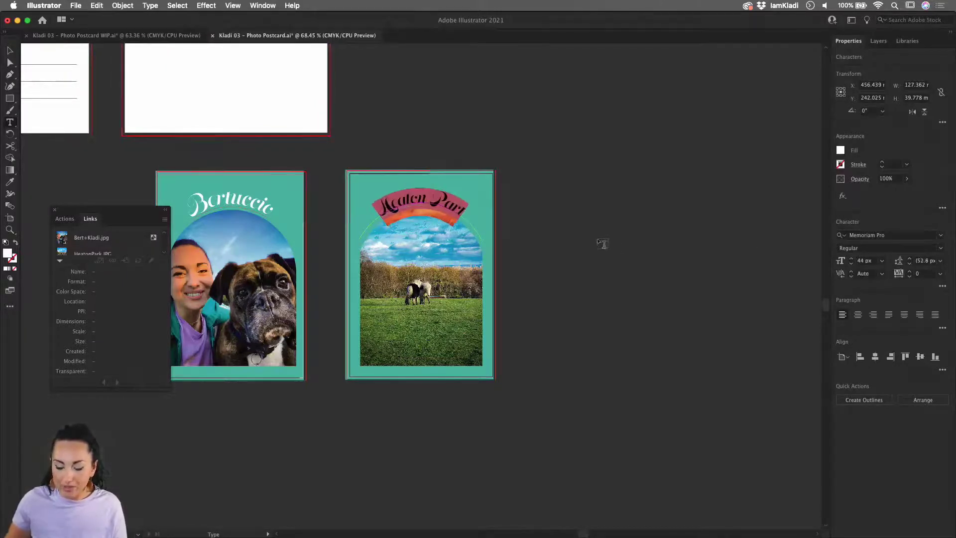
{"action": "left_click", "coordinate": [614, 242]}
{"action": "key", "text": "Escape"}
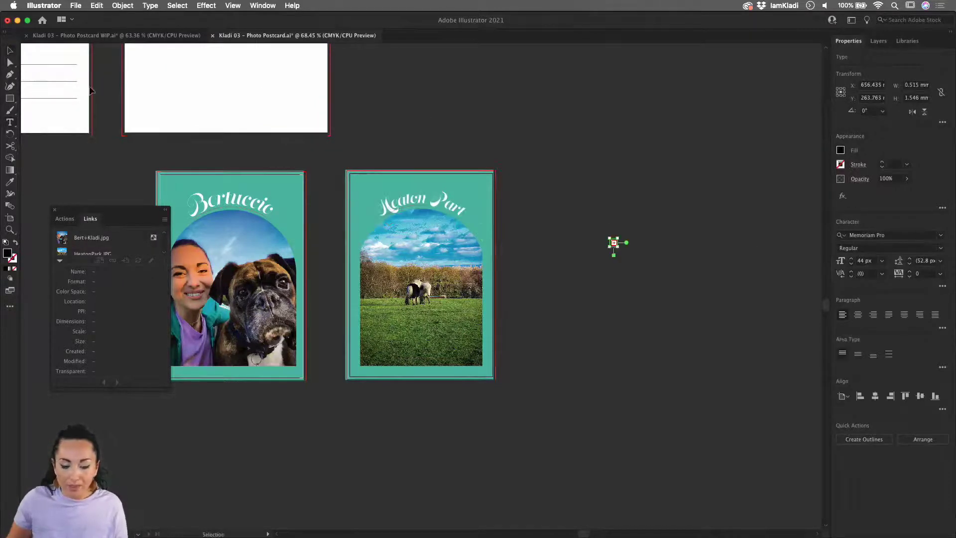
Recolour the duplicated postcard's background rectangle with a dark navy swatch, after trying a lighter blue
{"action": "left_click", "coordinate": [475, 193]}
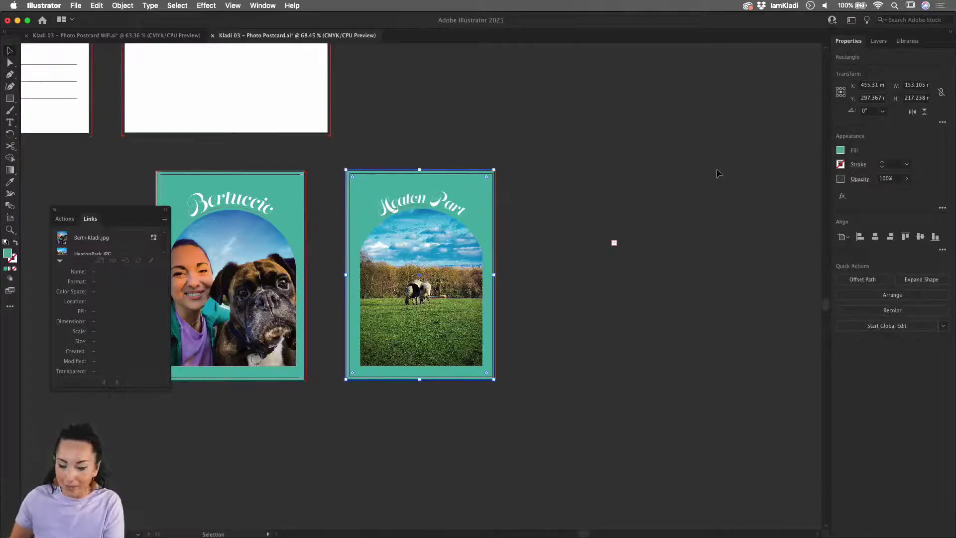
{"action": "left_click", "coordinate": [840, 151]}
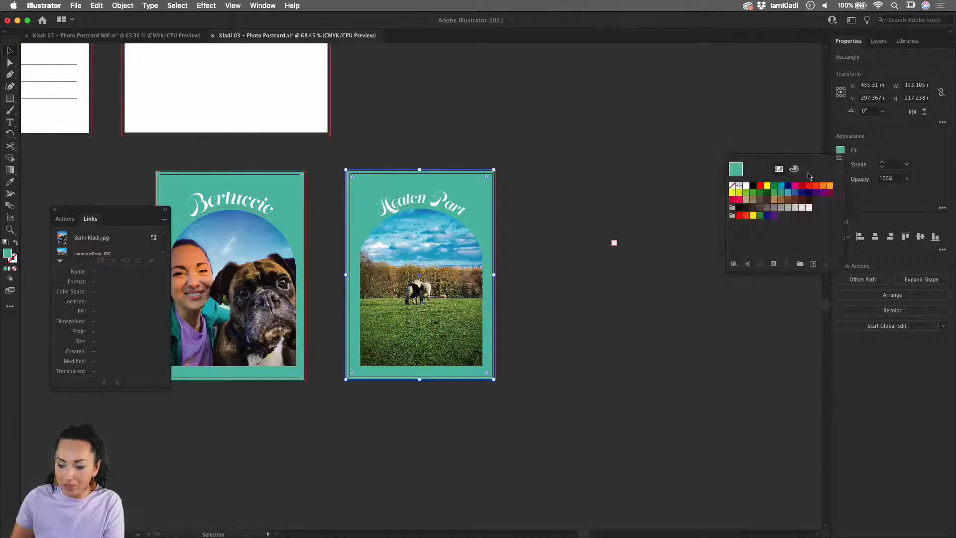
{"action": "left_click", "coordinate": [796, 193]}
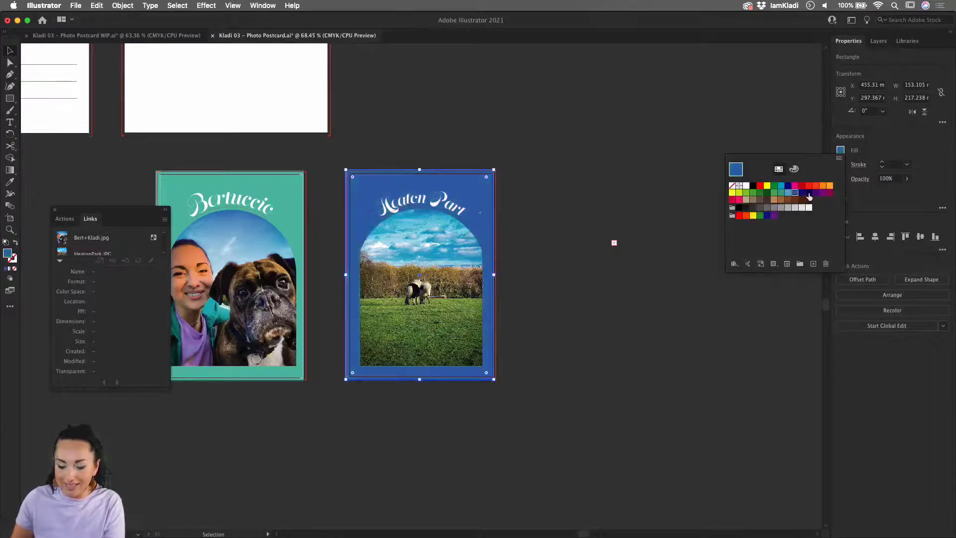
{"action": "left_click", "coordinate": [807, 194]}
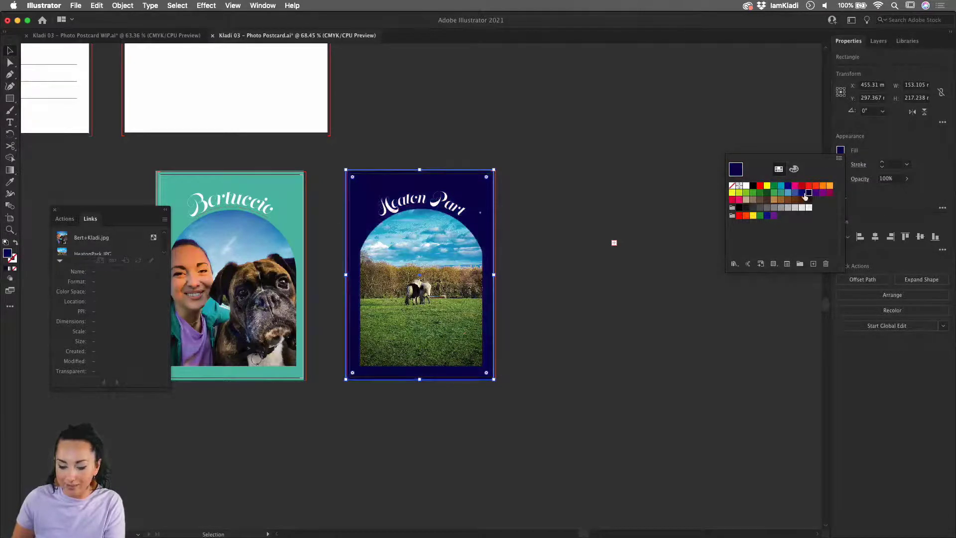
{"action": "left_click", "coordinate": [530, 267]}
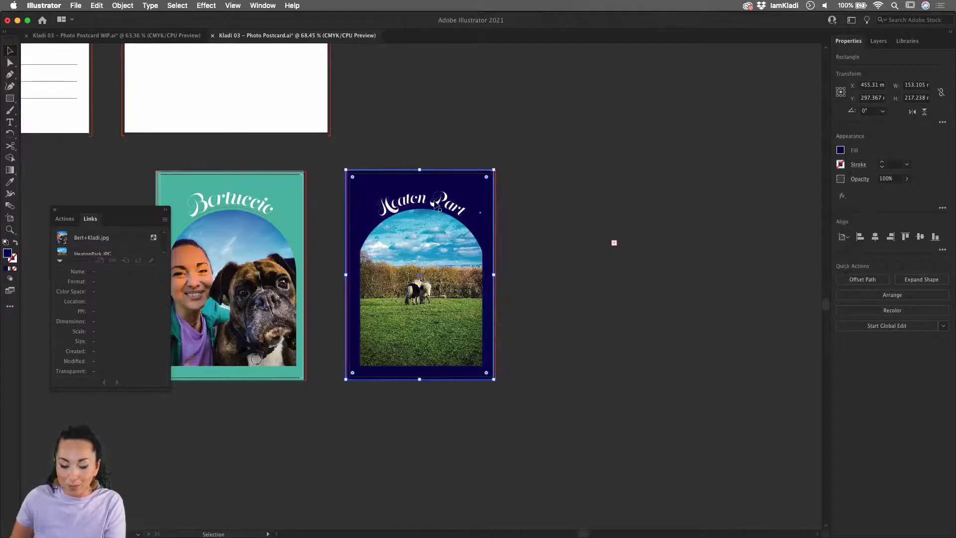
{"action": "left_click", "coordinate": [548, 274]}
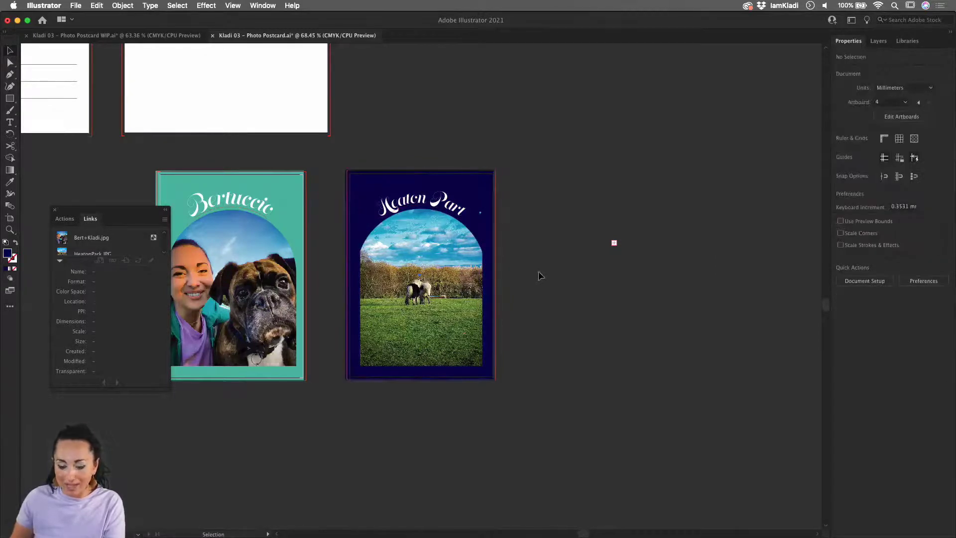
Draw a rectangle about 147 × 200 mm over the Heaton Park postcard on the OVERLAY layer
{"action": "left_click", "coordinate": [879, 41]}
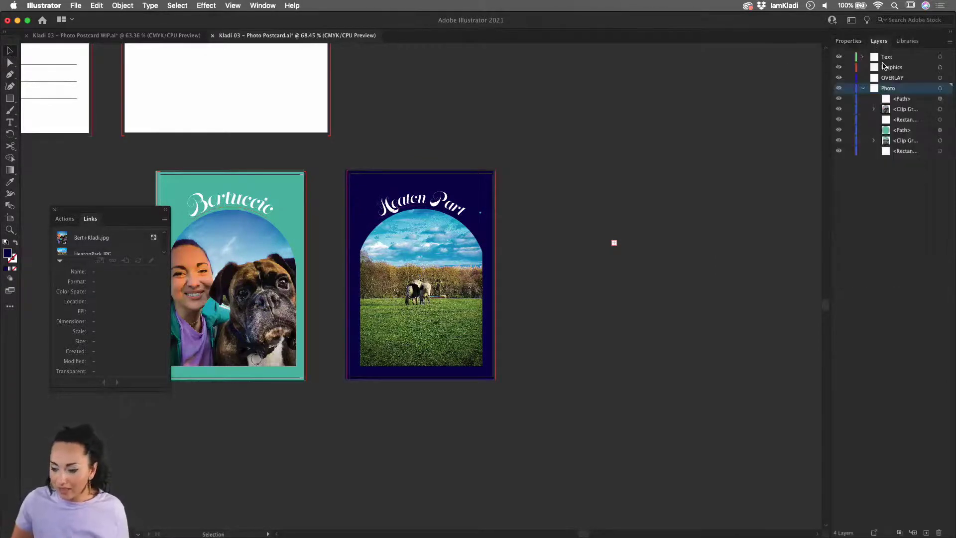
{"action": "left_click", "coordinate": [894, 81]}
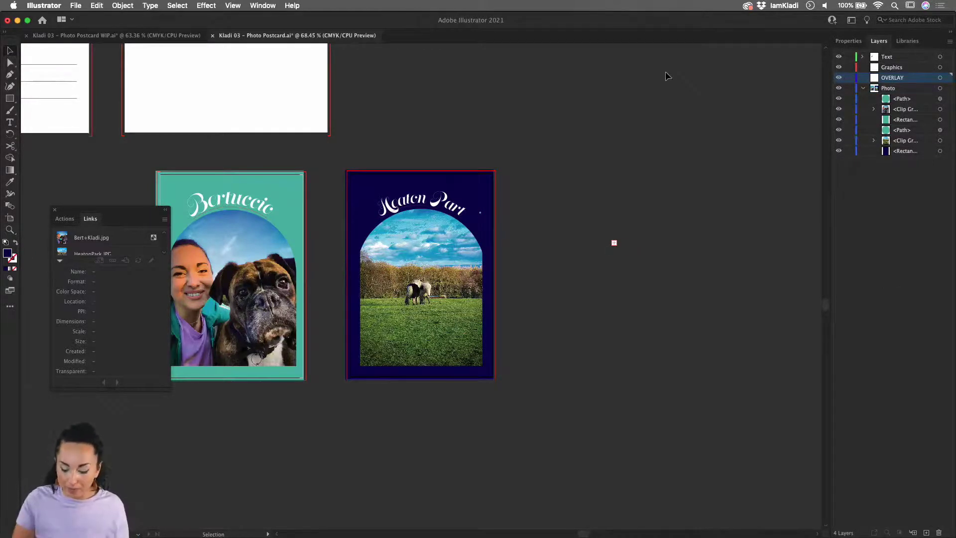
{"action": "key", "text": "m"}
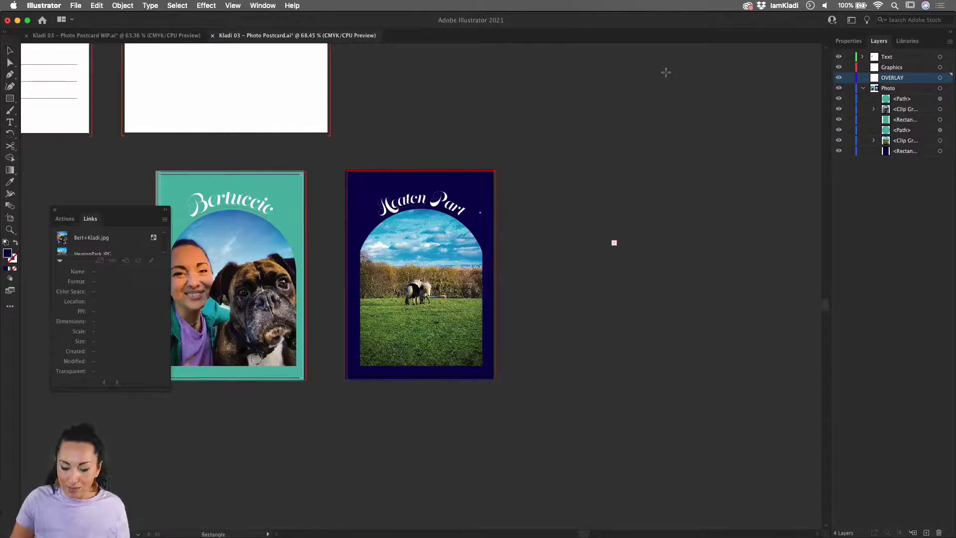
{"action": "left_click_drag", "start_coordinate": [348, 182], "coordinate": [488, 376]}
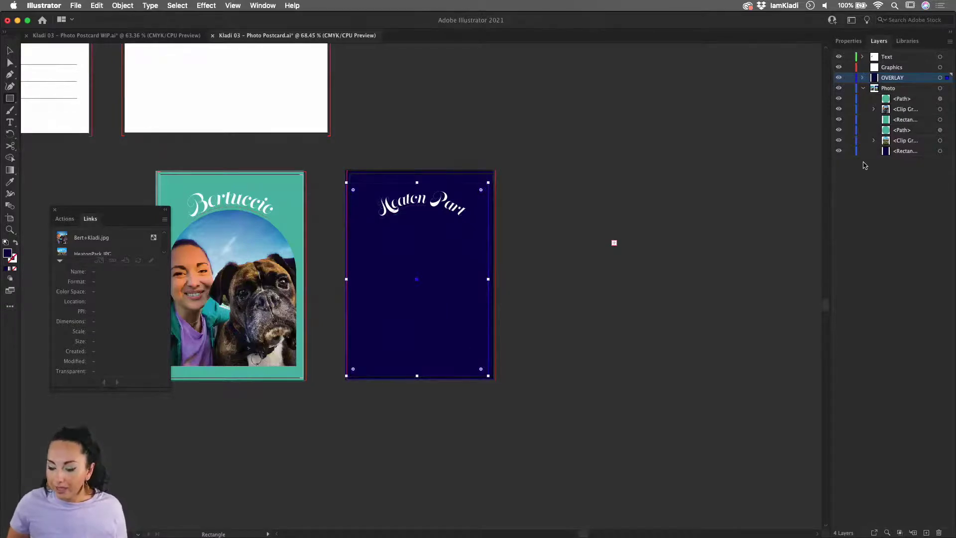
Fill the overlay rectangle with a dark orange-brown colour chosen in the Color Picker
{"action": "double_click", "coordinate": [9, 253]}
{"action": "left_click", "coordinate": [615, 413]}
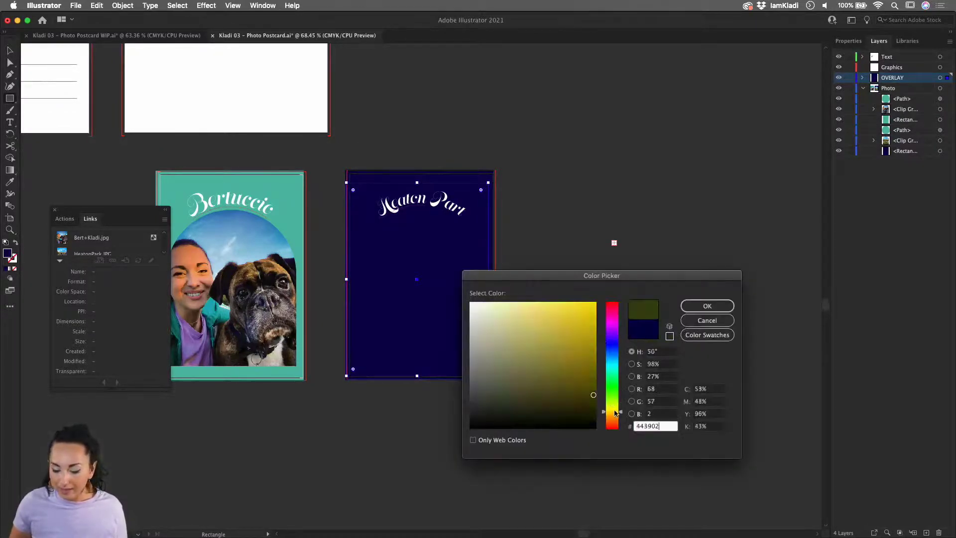
{"action": "left_click", "coordinate": [586, 377]}
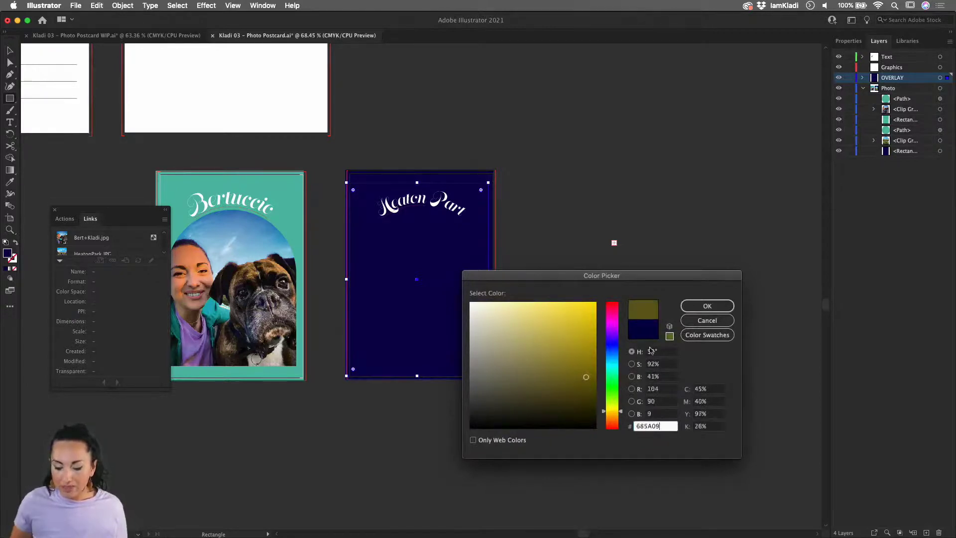
{"action": "left_click", "coordinate": [610, 416]}
{"action": "left_click", "coordinate": [697, 307]}
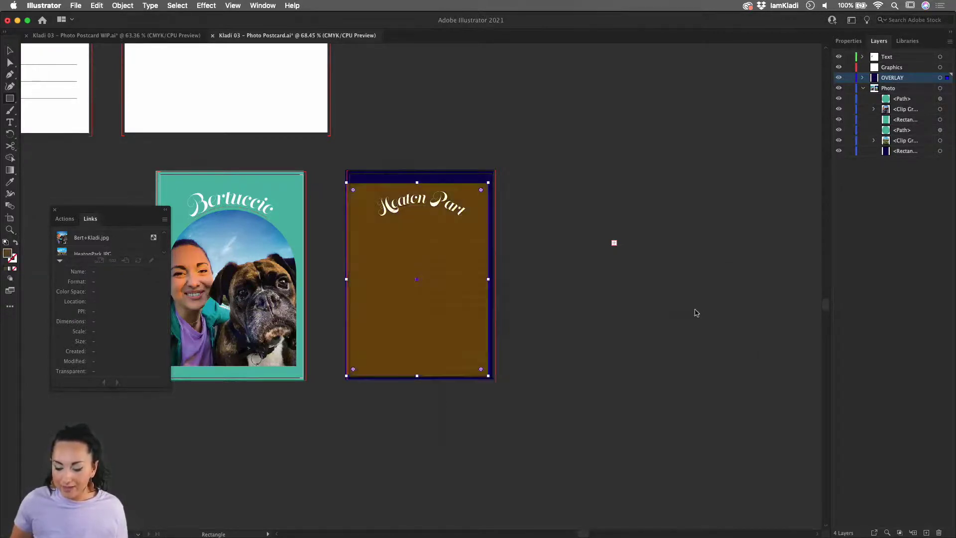
Set the brown overlay rectangle's blending mode to Multiply
{"action": "left_click", "coordinate": [849, 41]}
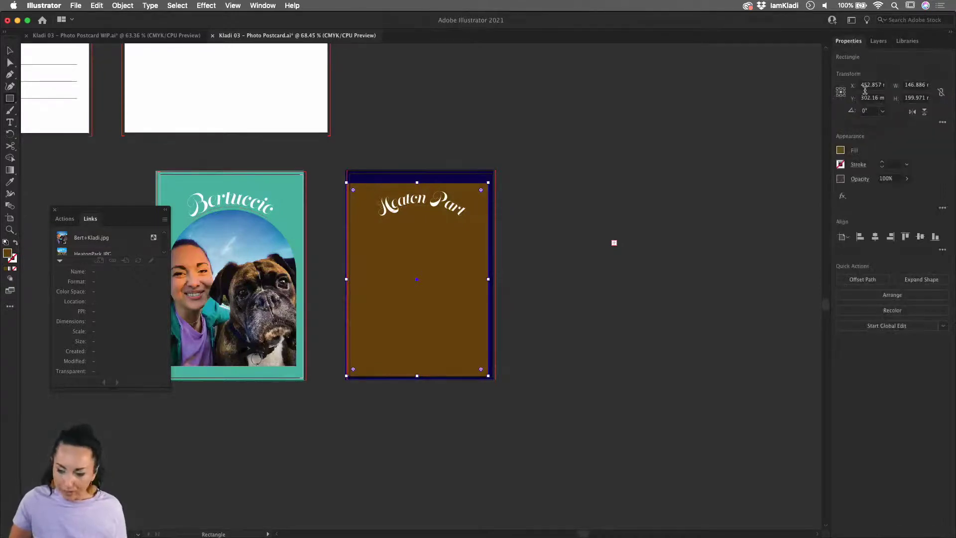
{"action": "left_click", "coordinate": [867, 182]}
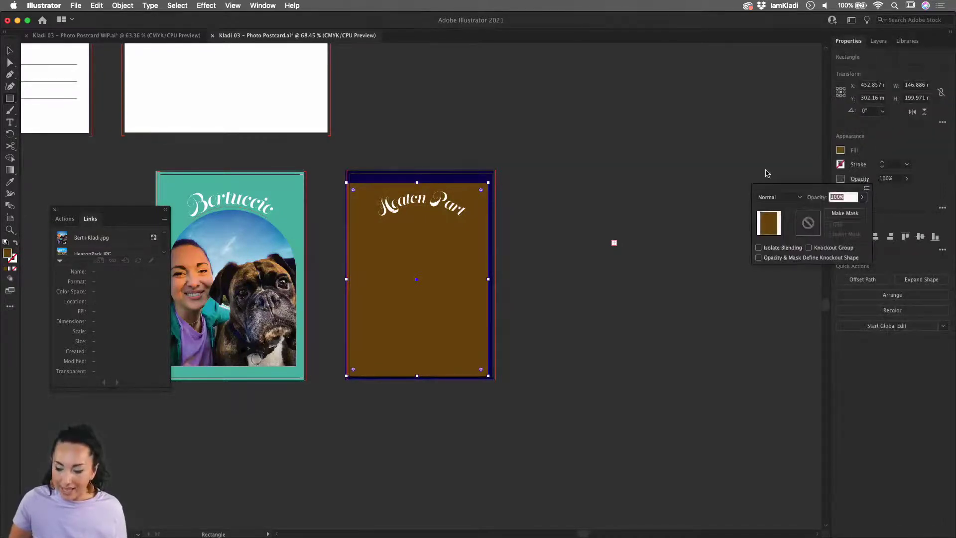
{"action": "left_click", "coordinate": [773, 199]}
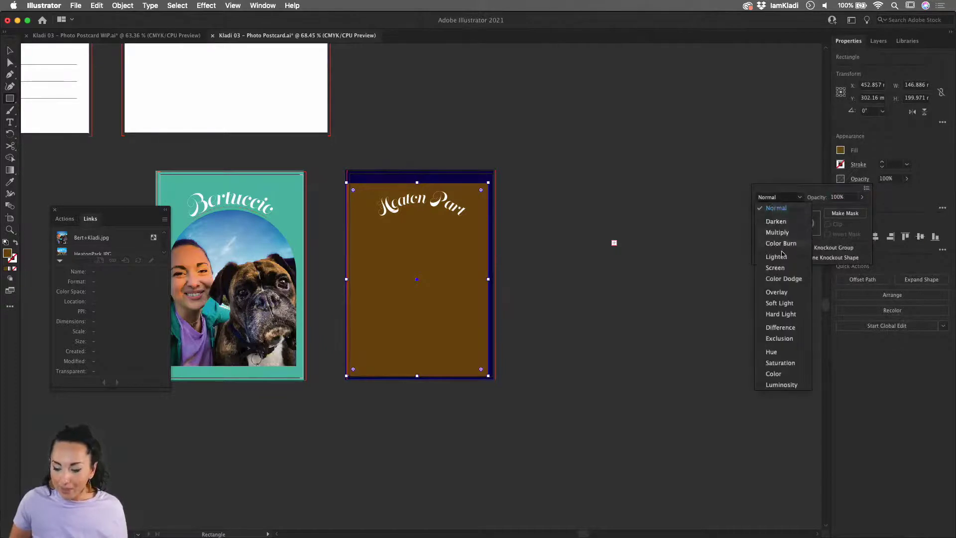
{"action": "left_click", "coordinate": [779, 233]}
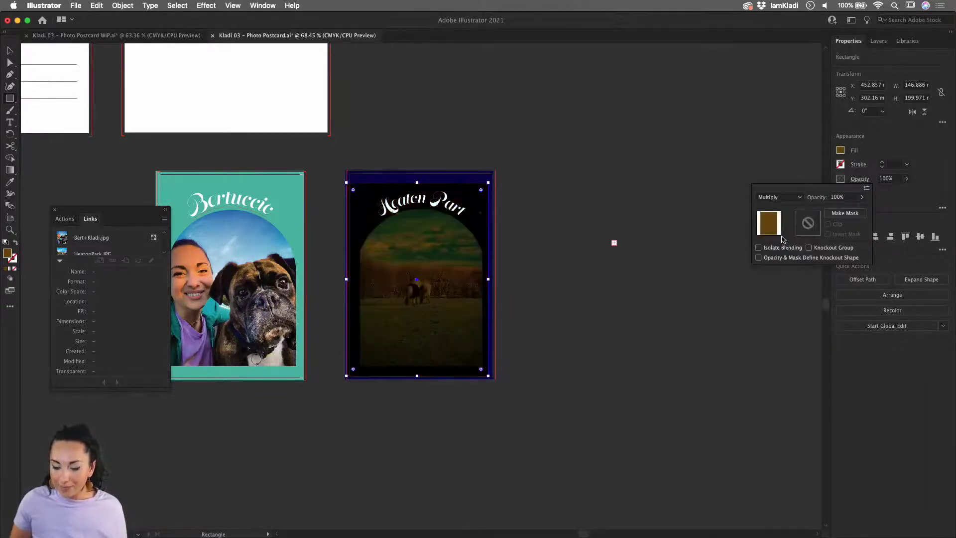
{"action": "left_click", "coordinate": [632, 239]}
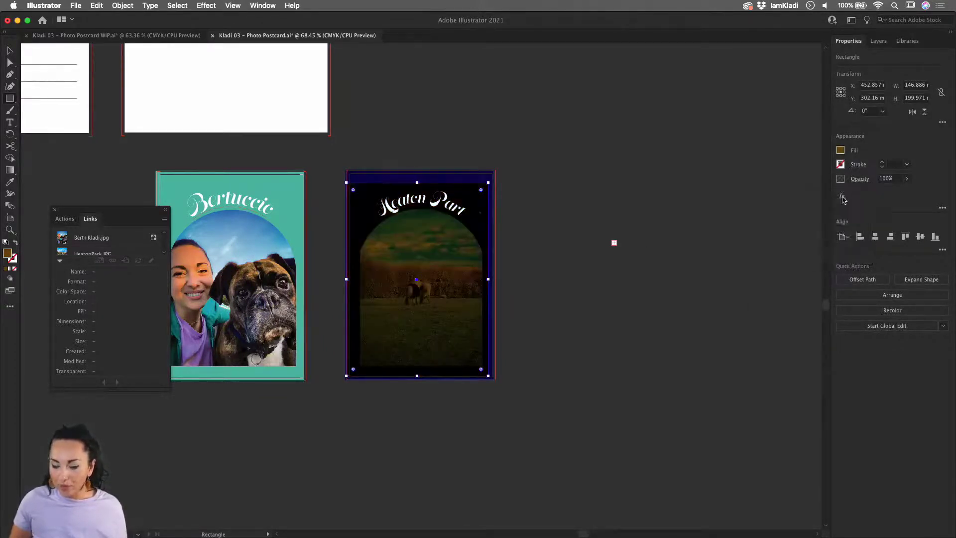
Move the brown overlay rectangle from the OVERLAY layer into the Photo layer's object stack
{"action": "left_click", "coordinate": [878, 41]}
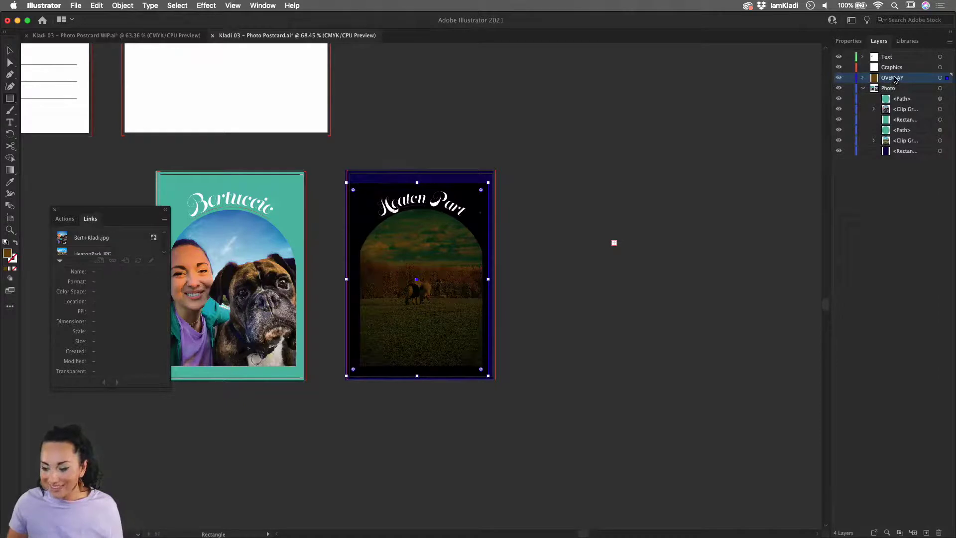
{"action": "left_click", "coordinate": [863, 78]}
{"action": "left_click_drag", "start_coordinate": [894, 90], "coordinate": [903, 119]}
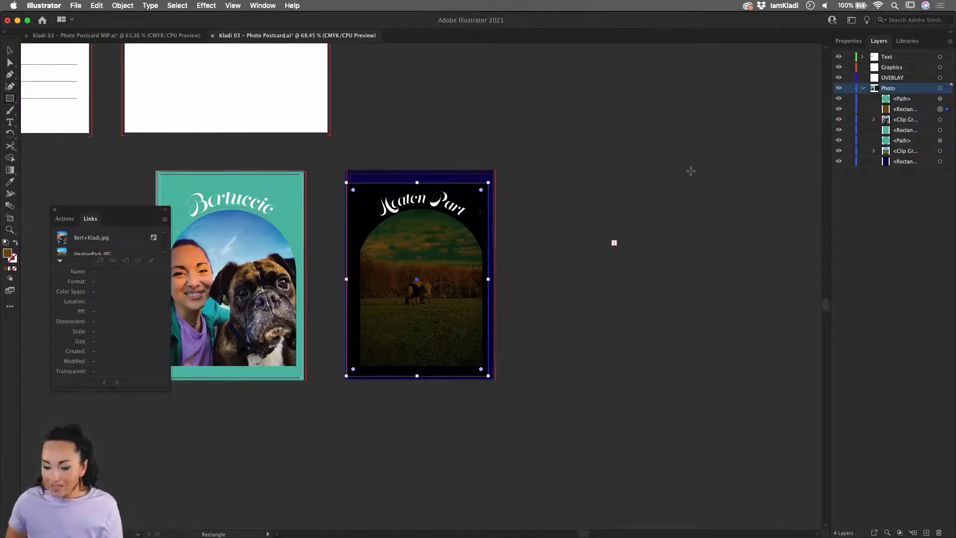
Delete the brown overlay rectangle from the Photo layer
{"action": "left_click", "coordinate": [909, 121]}
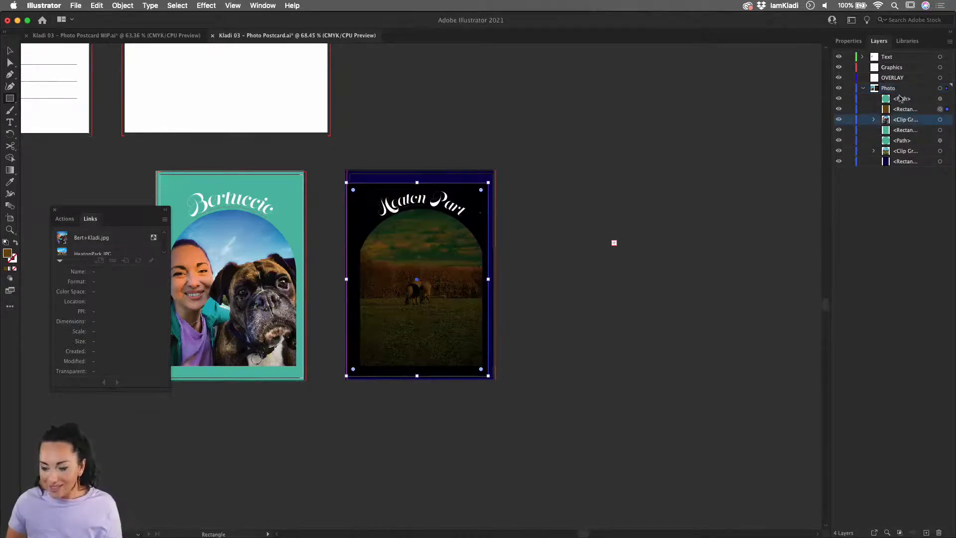
{"action": "left_click", "coordinate": [904, 110]}
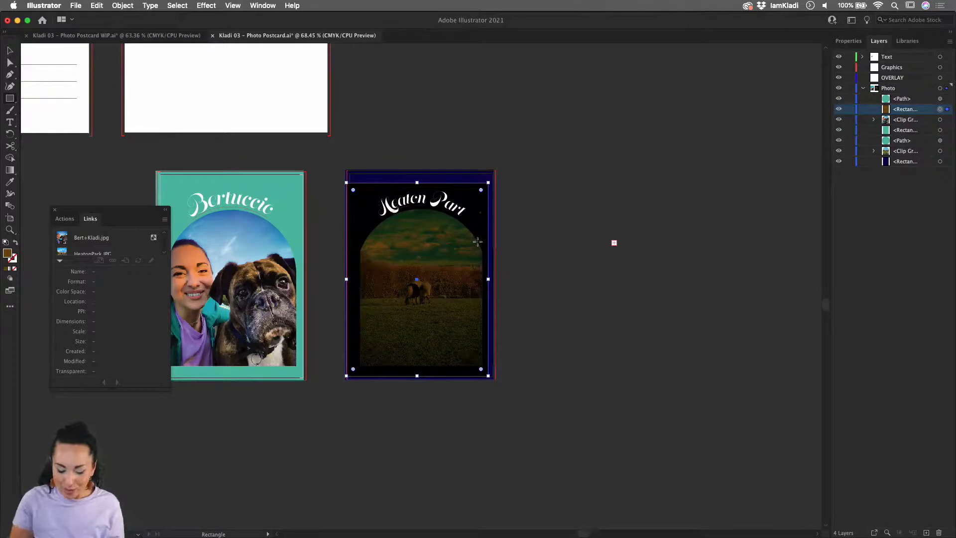
{"action": "key", "text": "Delete"}
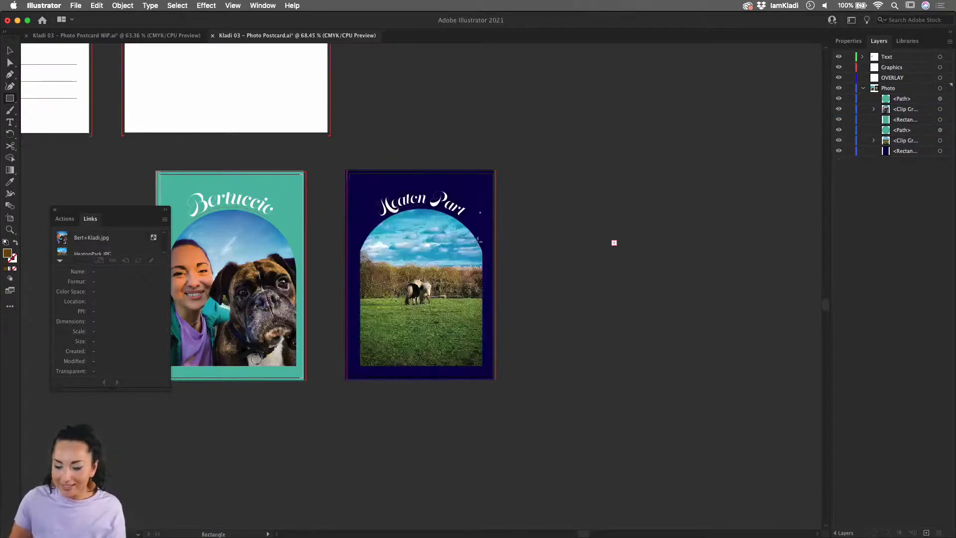
Undo the overlay's deletion and place the brown rectangle inside the Heaton Park clip group, directly above the photo
{"action": "left_click", "coordinate": [907, 142]}
{"action": "left_click", "coordinate": [874, 141]}
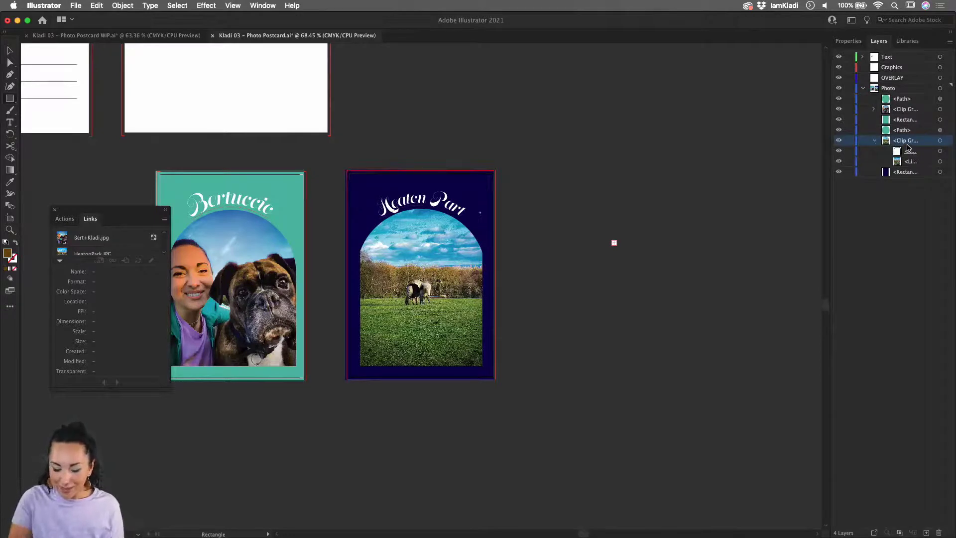
{"action": "key", "text": "super+z"}
{"action": "left_click_drag", "start_coordinate": [905, 102], "coordinate": [916, 167]}
{"action": "left_click_drag", "start_coordinate": [553, 175], "coordinate": [556, 178]}
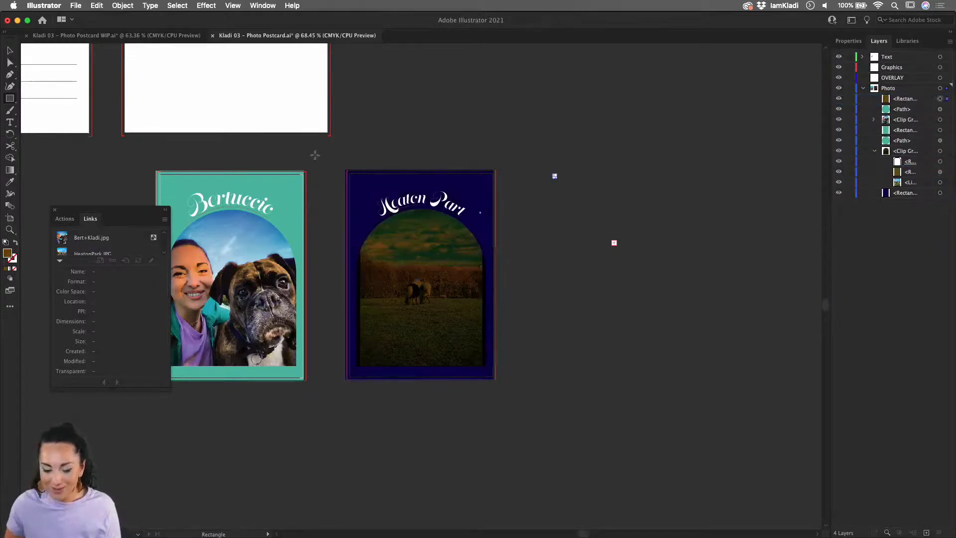
Hide the stray small rectangle at the top of the Photo layer and select the brown overlay inside the Heaton Park clip group
{"action": "left_click", "coordinate": [10, 50]}
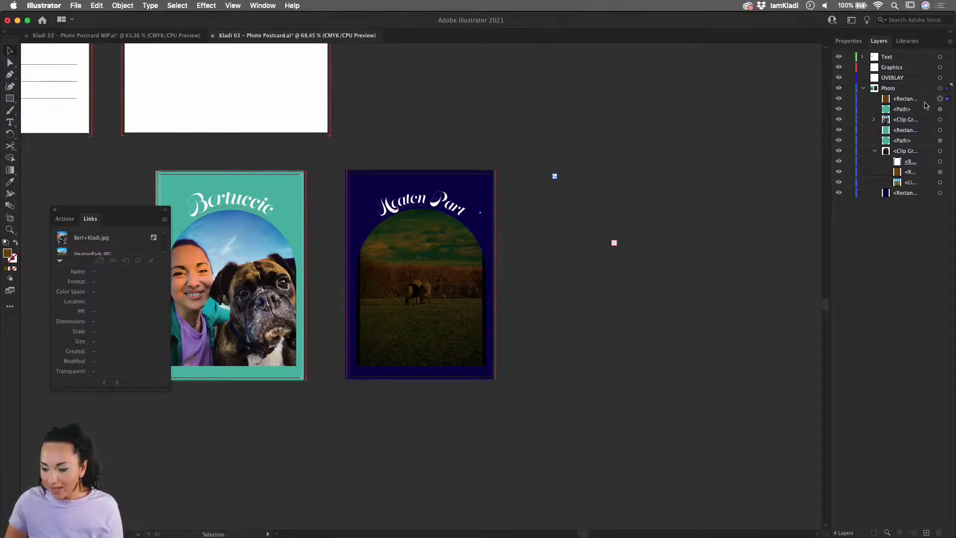
{"action": "left_click", "coordinate": [839, 99]}
{"action": "left_click", "coordinate": [940, 172]}
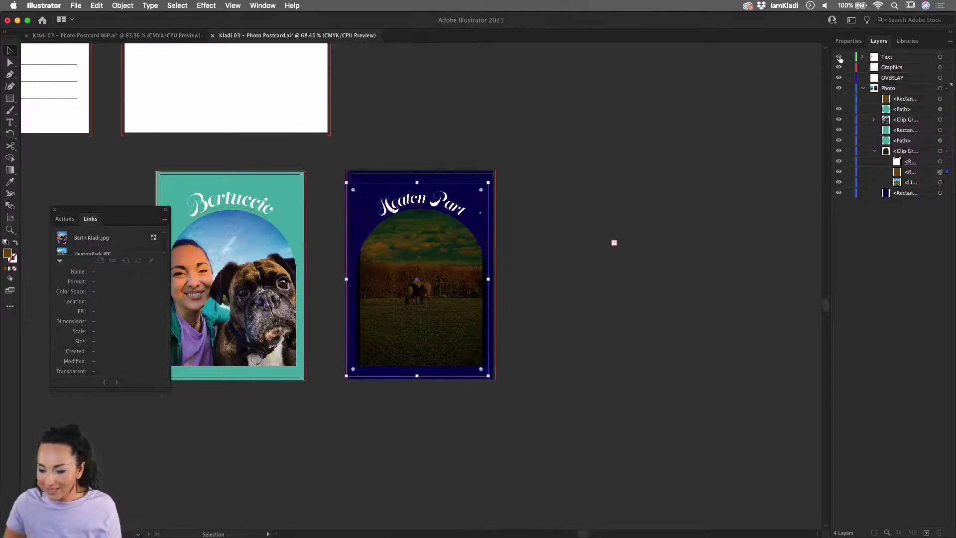
Lower the opacity of the brown overlay rectangle over the Heaton Park photo to 31%
{"action": "left_click", "coordinate": [849, 42]}
{"action": "left_click", "coordinate": [907, 178]}
{"action": "left_click_drag", "start_coordinate": [905, 192], "coordinate": [871, 194]}
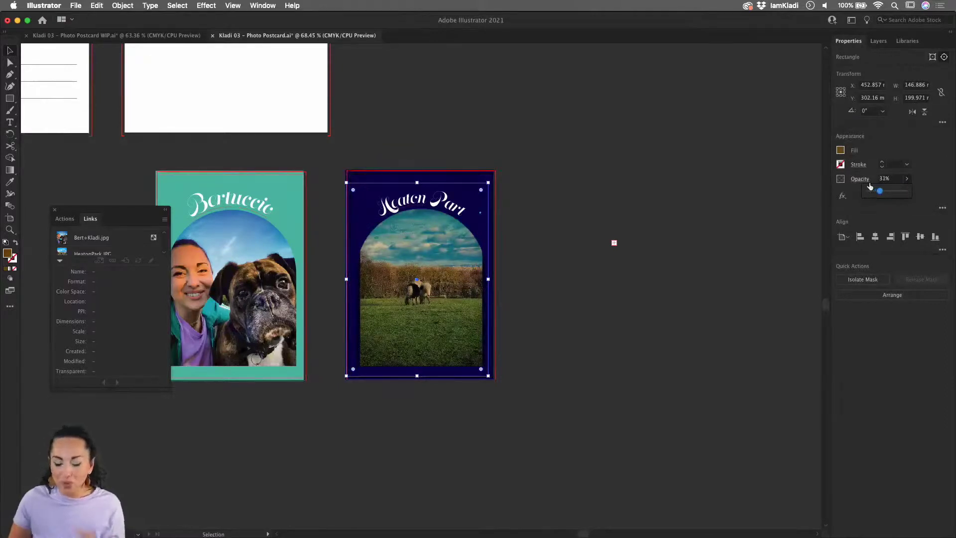
Select the linked Heaton Park photo inside its clip group, enlarge it proportionally from its centre to about 55.6% scale, and deselect it
{"action": "left_click", "coordinate": [888, 44]}
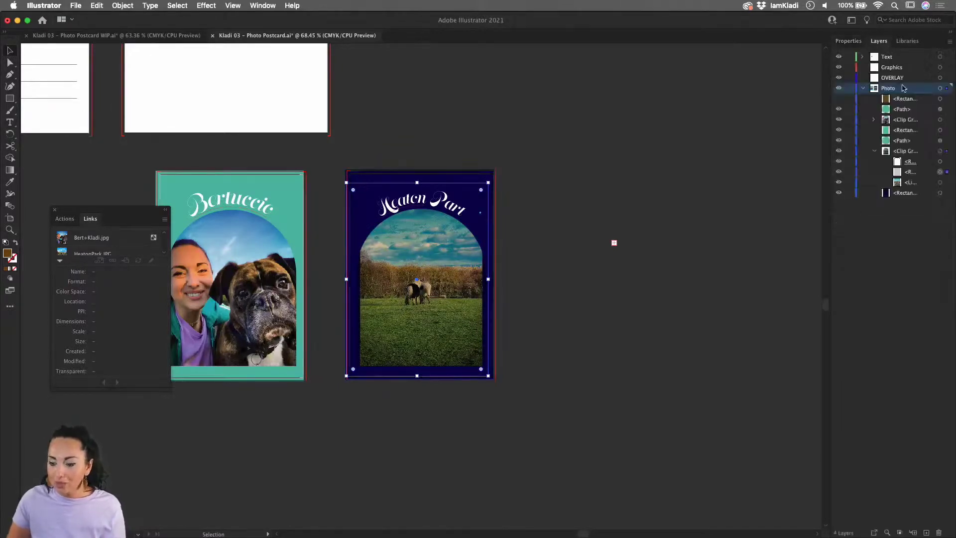
{"action": "left_click", "coordinate": [940, 182]}
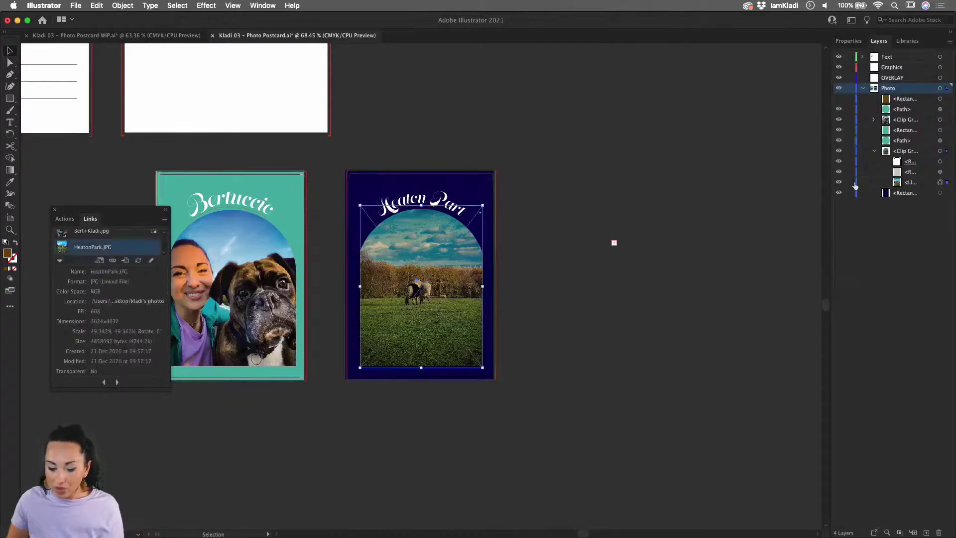
{"action": "left_click_drag", "start_coordinate": [482, 205], "coordinate": [492, 194]}
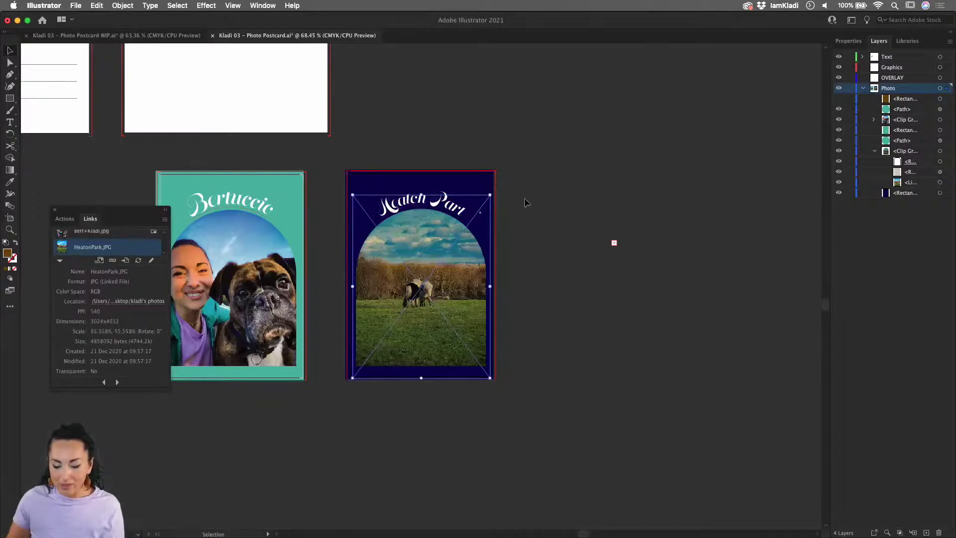
{"action": "left_click", "coordinate": [555, 208]}
{"action": "left_click_drag", "start_coordinate": [555, 207], "coordinate": [631, 225]}
Switch to the Photo Postcard WIP document and review the Santa Maria di Leuca and Abbey Village postcards
{"action": "left_click", "coordinate": [171, 35]}
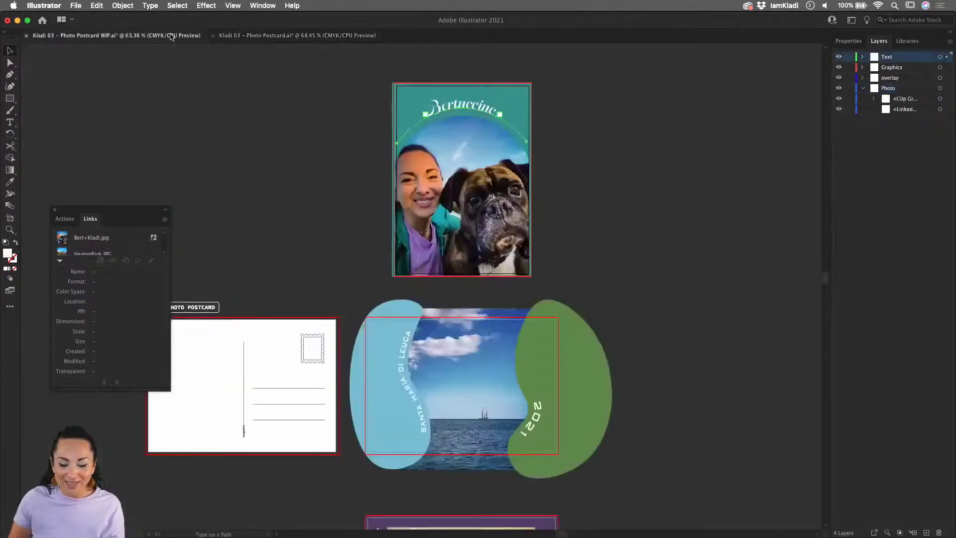
{"action": "scroll", "coordinate": [525, 217], "scroll_direction": "down", "scroll_amount": 5}
{"action": "scroll", "coordinate": [525, 217], "scroll_direction": "right", "scroll_amount": 3}
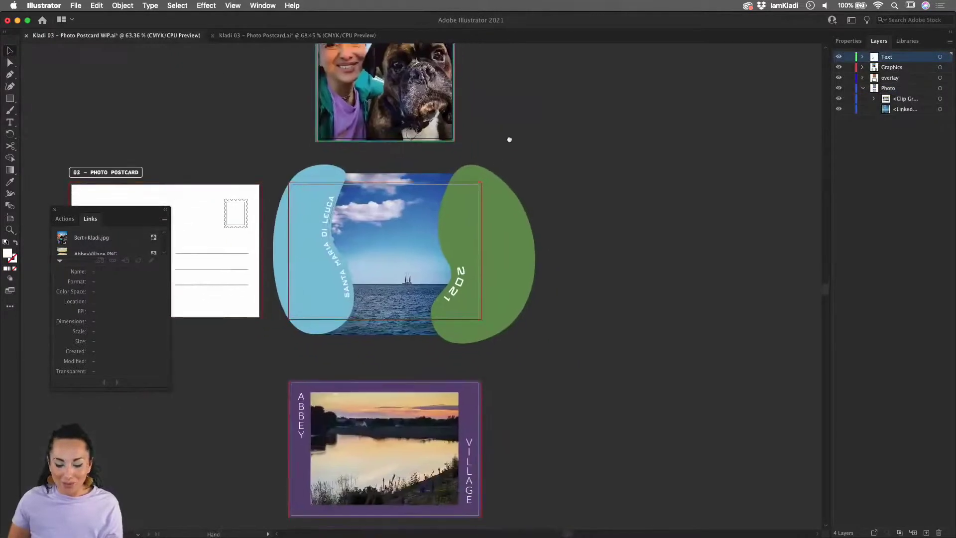
{"action": "scroll", "coordinate": [508, 147], "scroll_direction": "down", "scroll_amount": 3}
{"action": "scroll", "coordinate": [508, 147], "scroll_direction": "left", "scroll_amount": 1}
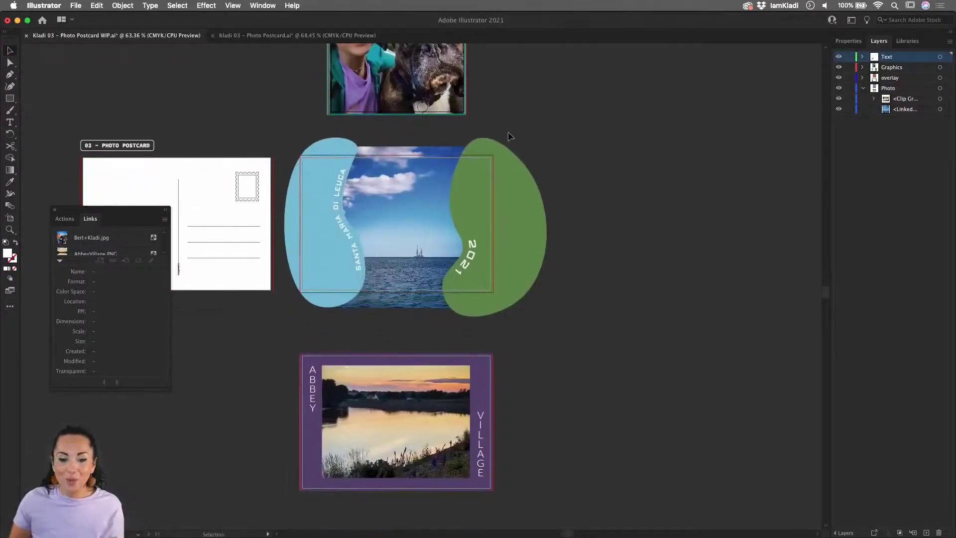